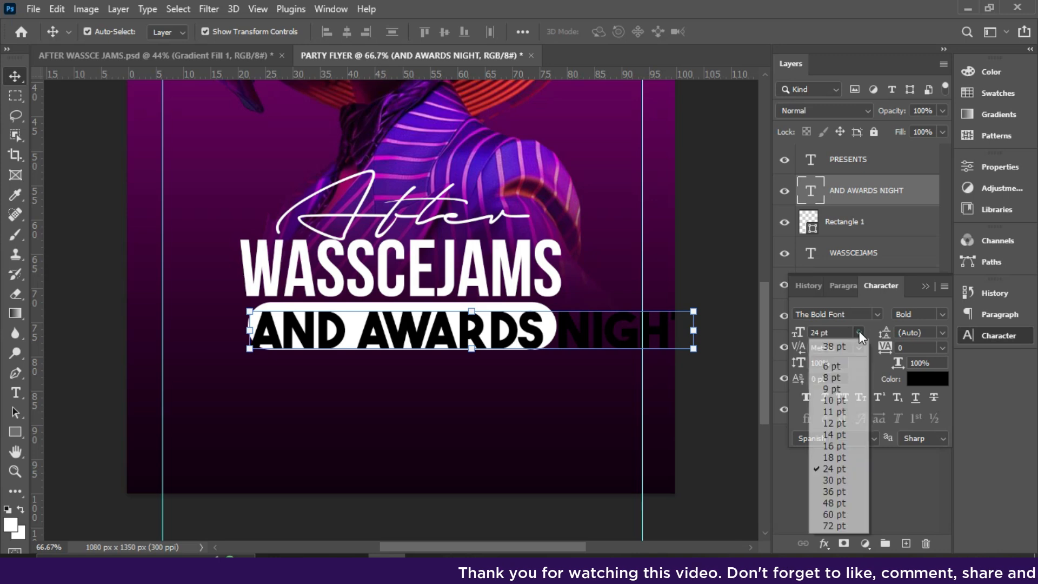
# - Resize the AND AWARDS NIGHT text to 11 pt and move it inside the white pill
pyautogui.click(833, 403)
pyautogui.moveTo(436, 346); pyautogui.dragTo(547, 327)
pyautogui.press('Return')
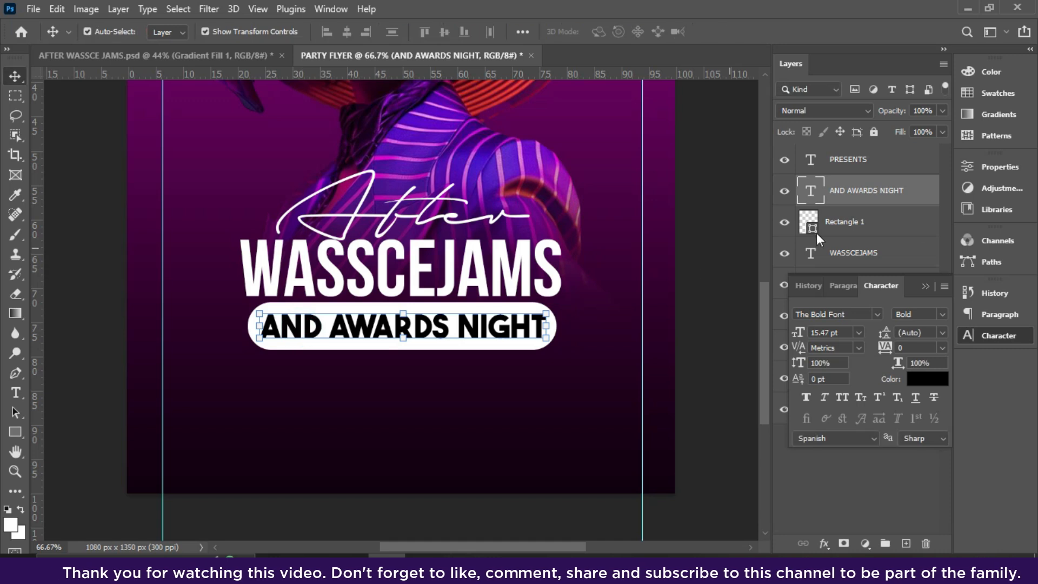
# - Add a Gradient Overlay effect to the Rectangle 1 pill layer
pyautogui.click(874, 231)
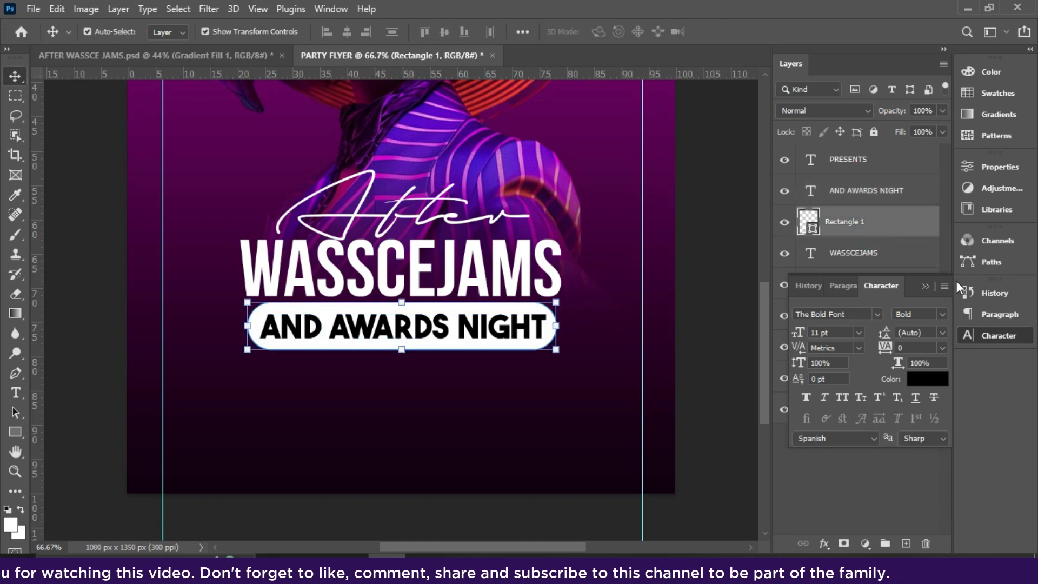
pyautogui.click(925, 287)
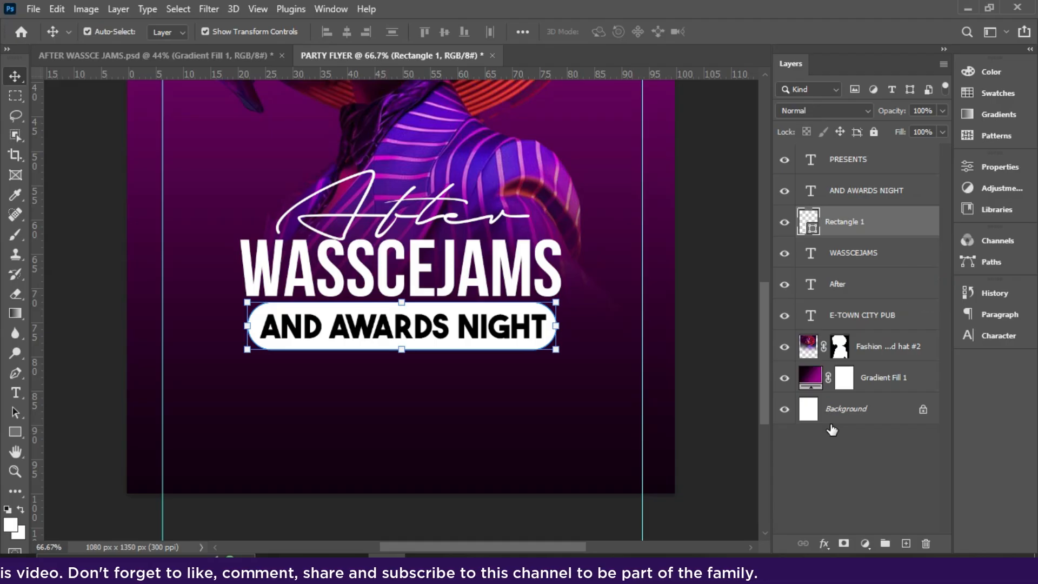
pyautogui.click(822, 544)
pyautogui.click(836, 492)
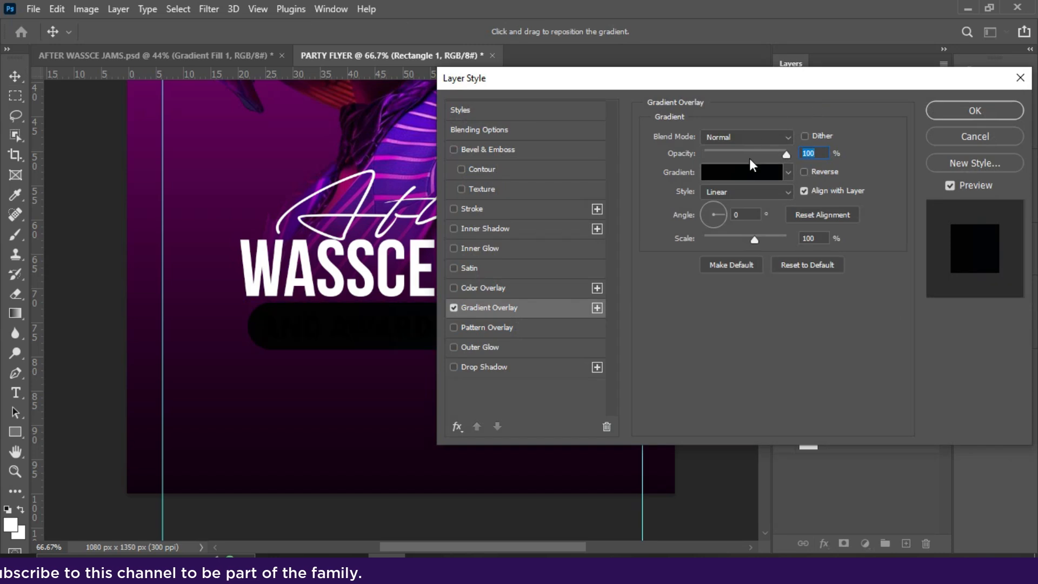
pyautogui.moveTo(733, 80); pyautogui.dragTo(901, 157)
# - Choose the RB Gold Gradient 02 preset from the gold gradients group for the overlay
pyautogui.click(910, 133)
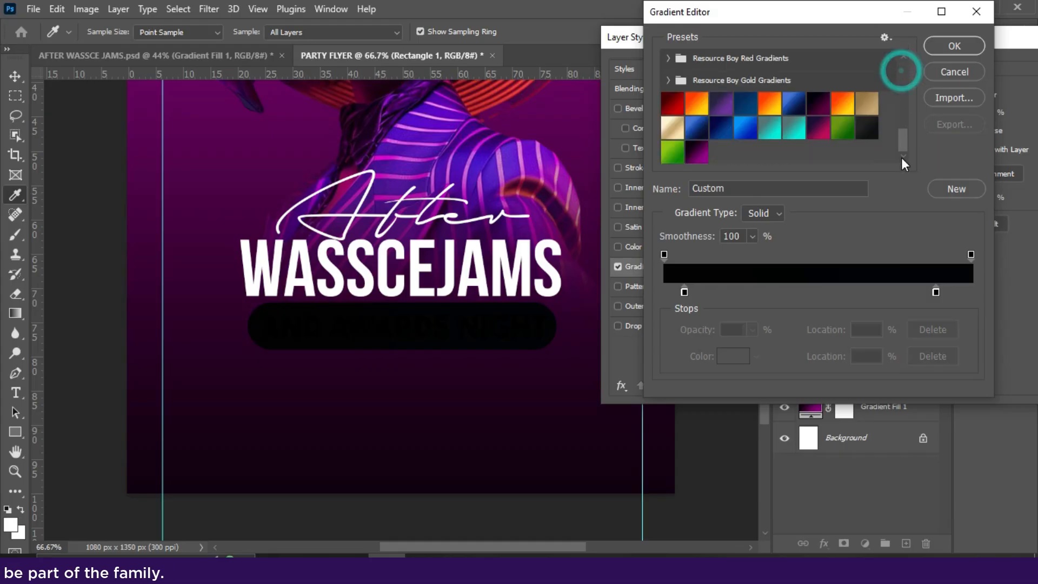
pyautogui.click(671, 132)
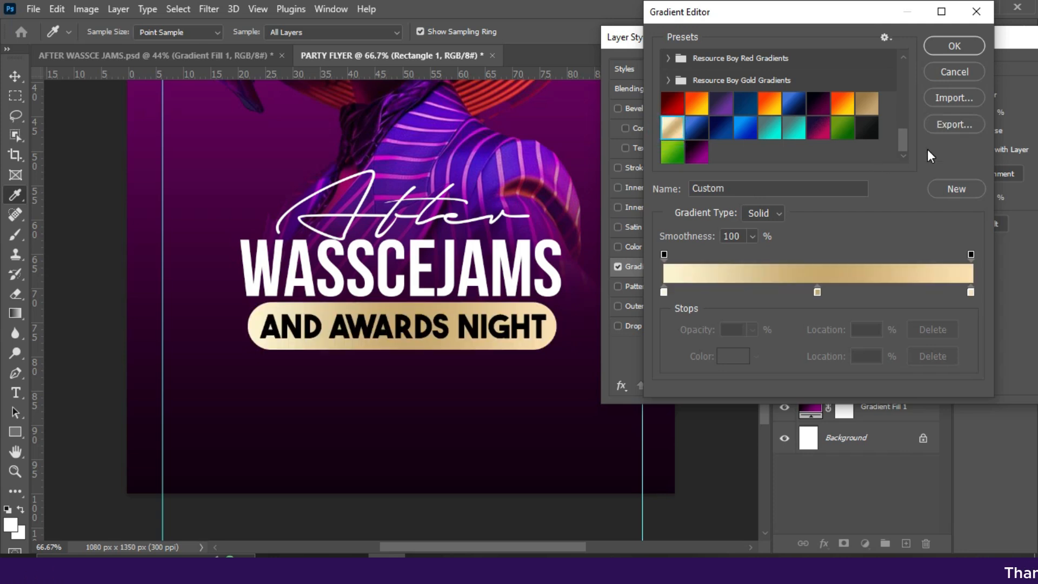
pyautogui.moveTo(903, 143); pyautogui.dragTo(898, 129)
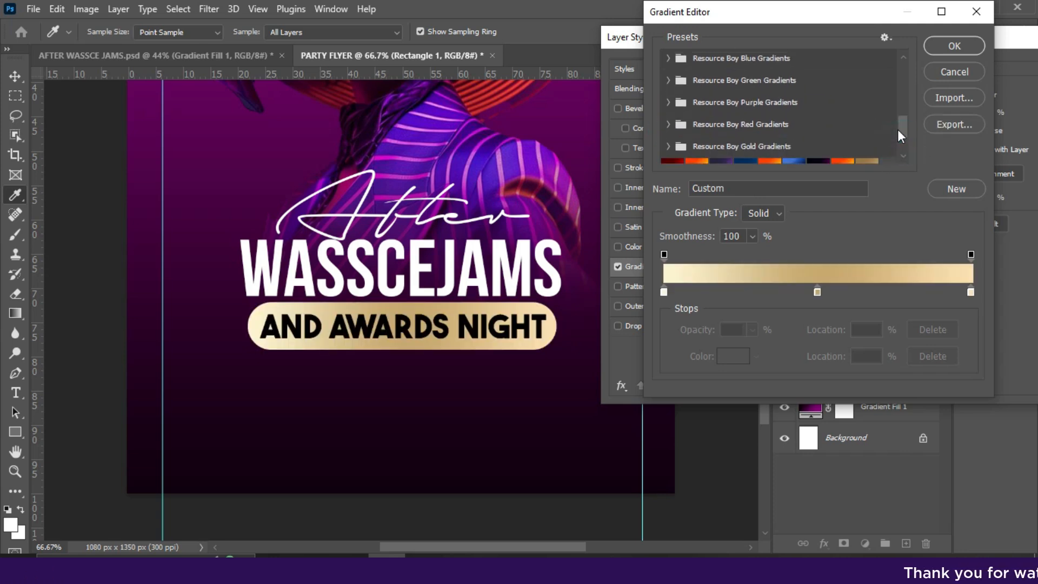
pyautogui.click(662, 146)
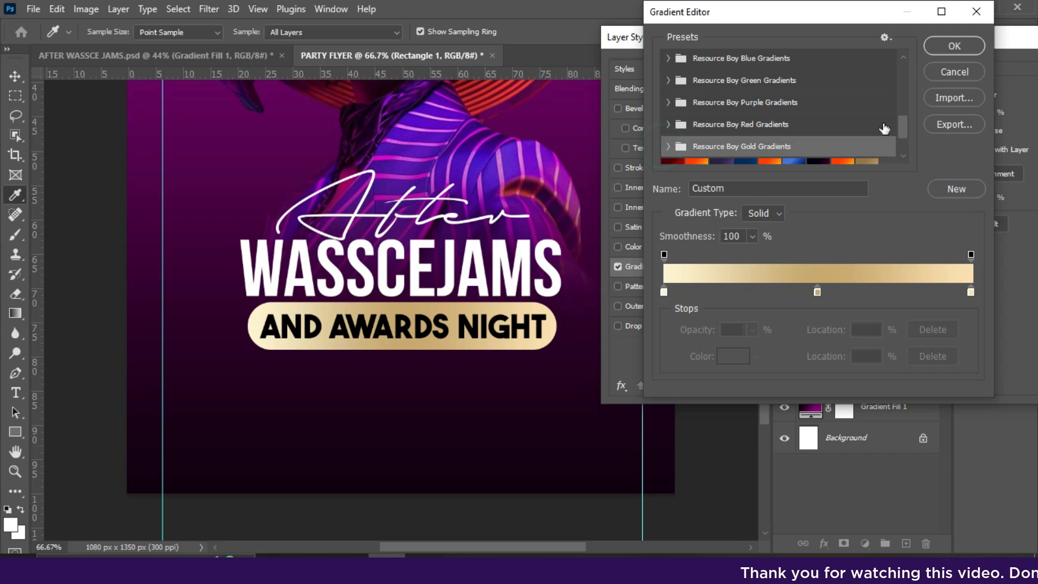
pyautogui.click(666, 147)
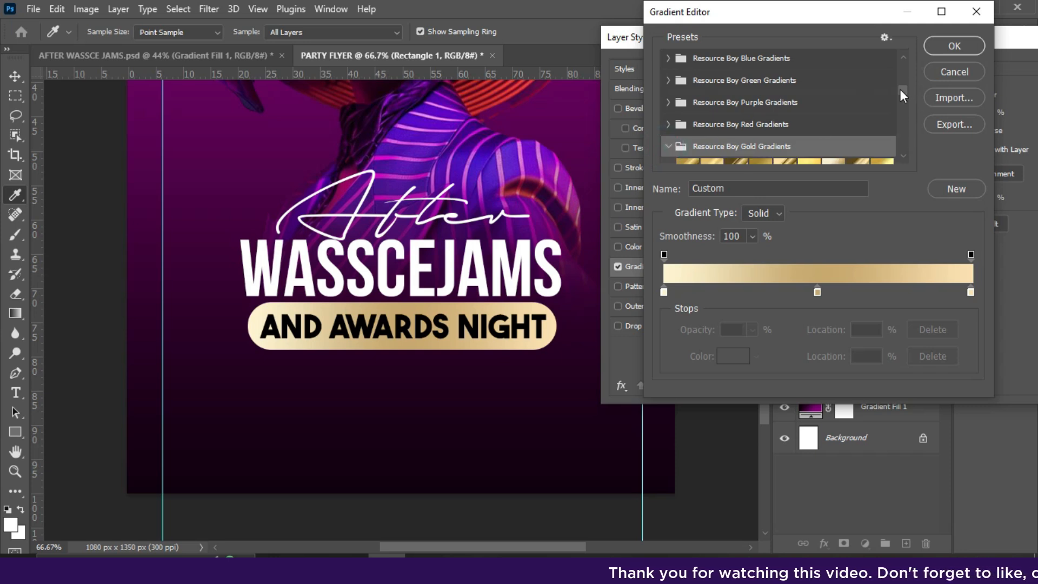
pyautogui.moveTo(900, 92); pyautogui.dragTo(901, 96)
pyautogui.click(712, 97)
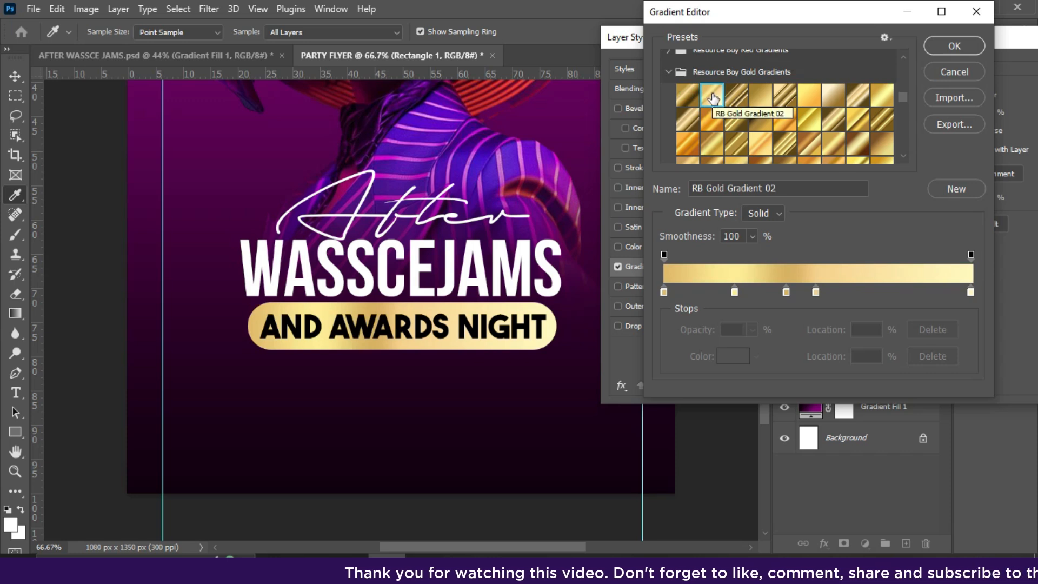
pyautogui.click(832, 99)
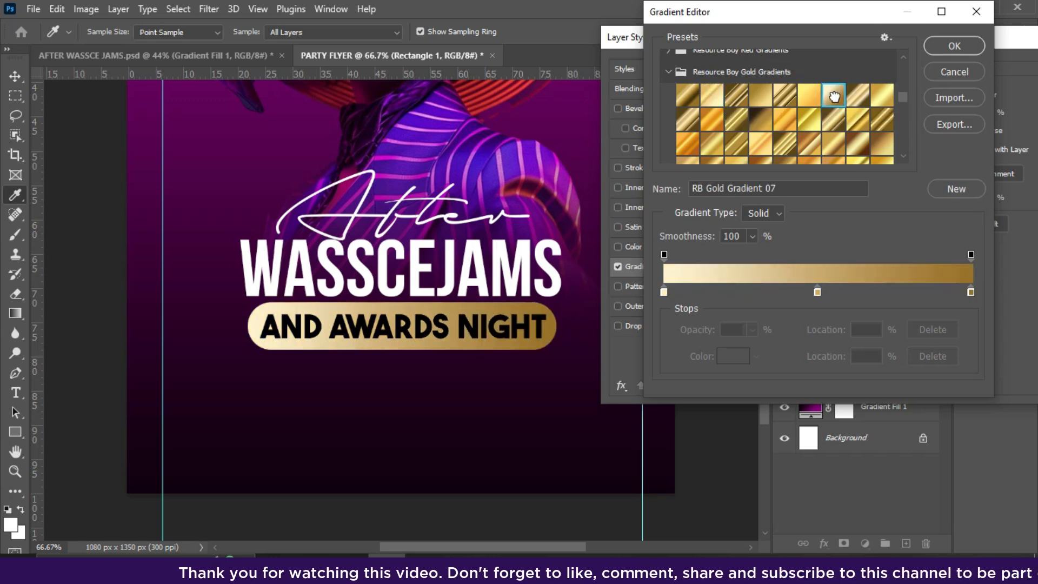
pyautogui.click(709, 103)
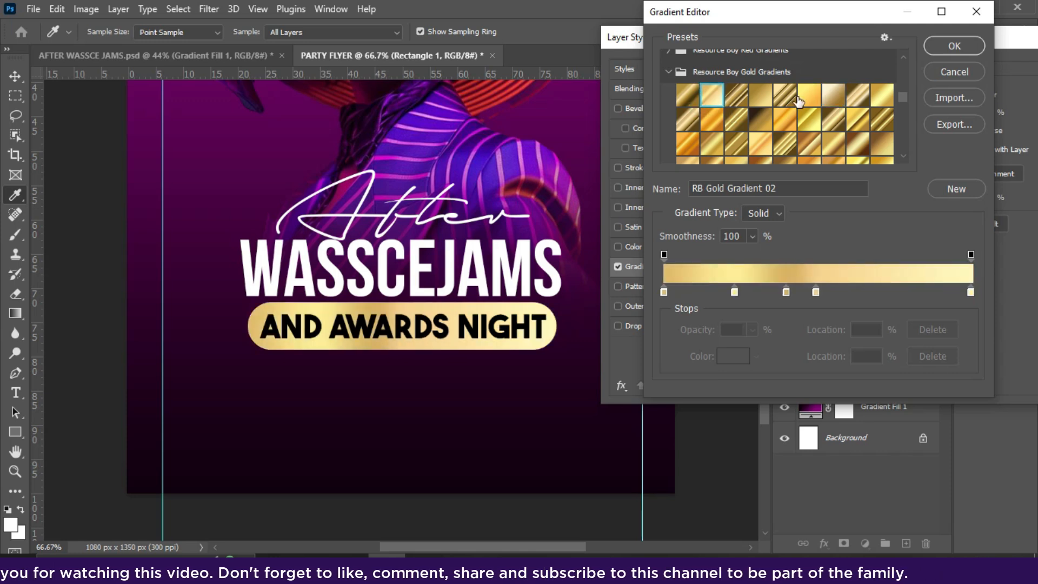
pyautogui.click(956, 45)
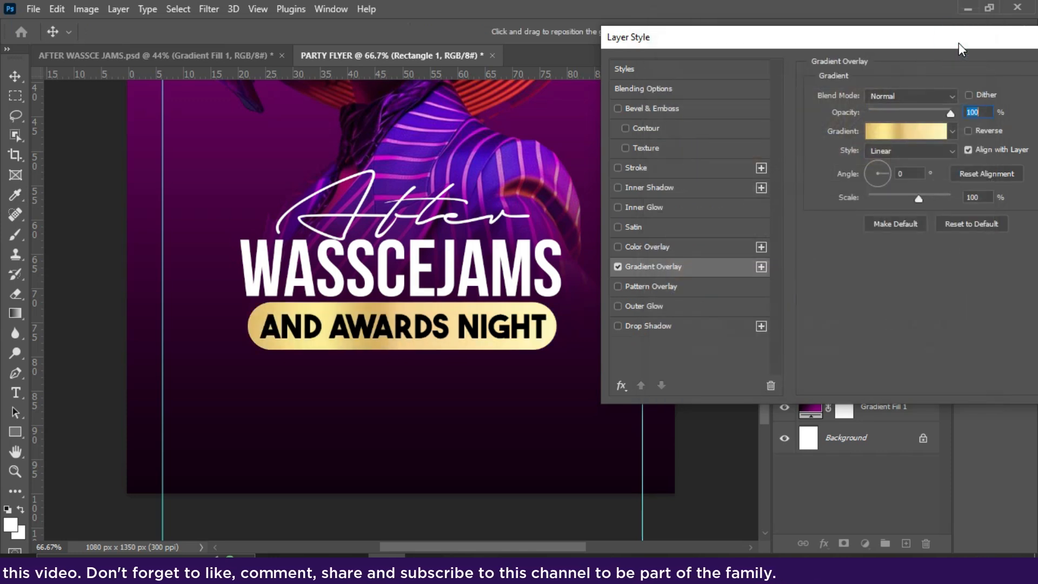
# - Set the gradient angle to 0° and apply the gold overlay to the pill
pyautogui.doubleClick(912, 174)
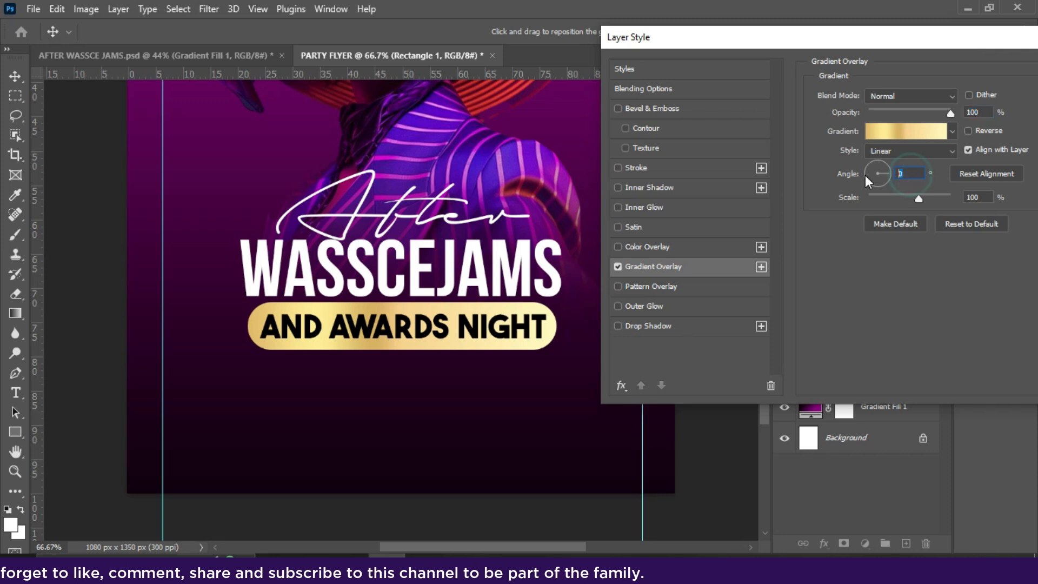
pyautogui.write('90')
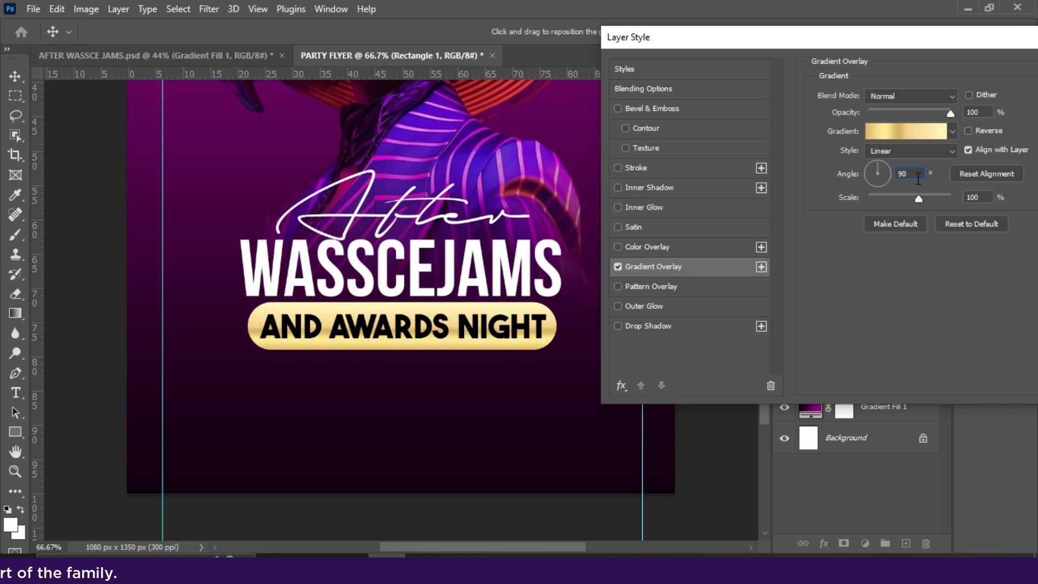
pyautogui.press('BackSpace')
pyautogui.press('BackSpace')
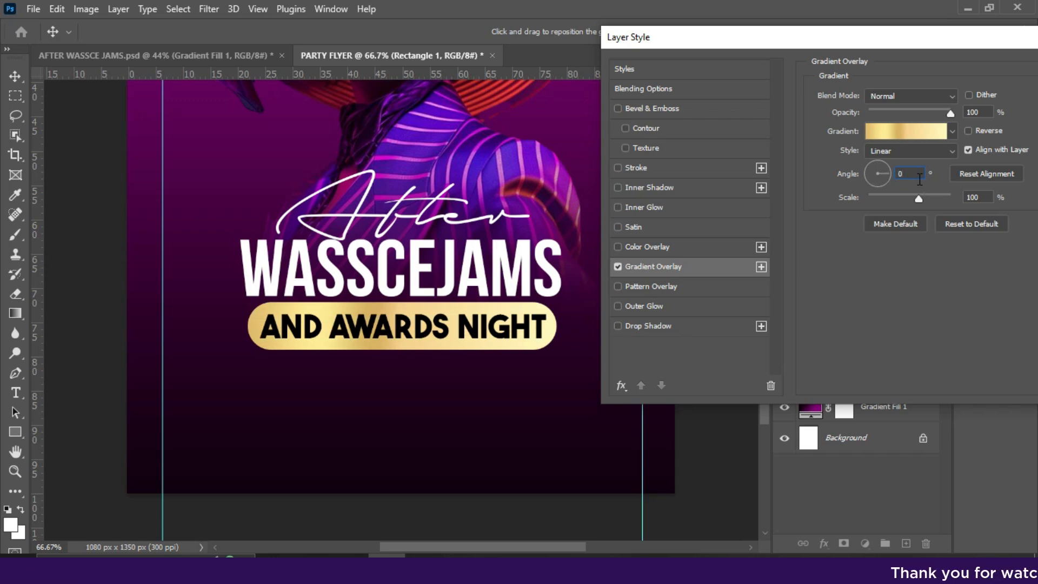
pyautogui.moveTo(885, 50); pyautogui.dragTo(802, 47)
pyautogui.click(1025, 69)
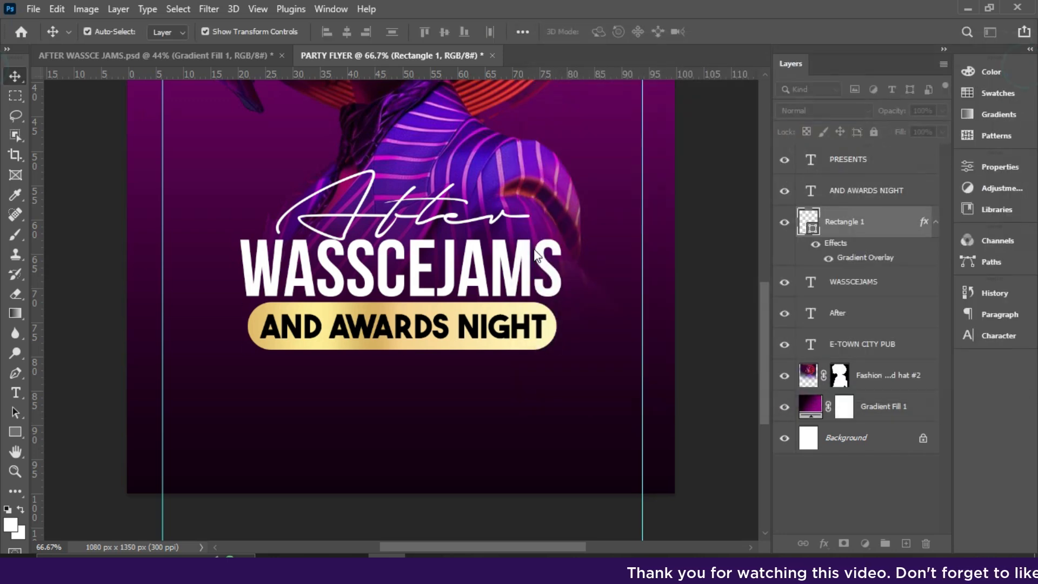
# - Set the AND AWARDS NIGHT text colour to near-black #131111 via the Character colour swatch
pyautogui.click(484, 335)
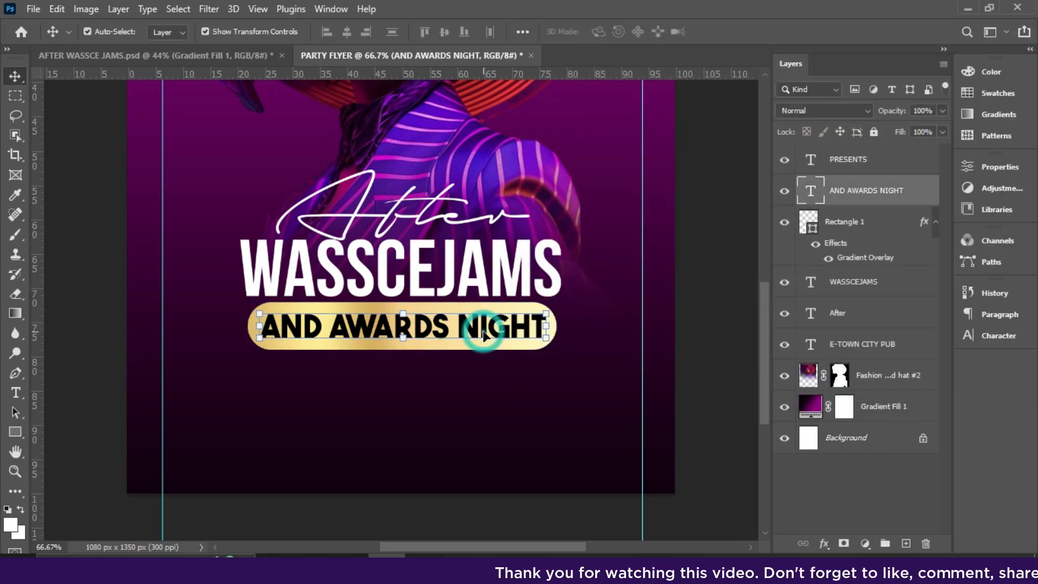
pyautogui.click(997, 337)
pyautogui.click(922, 379)
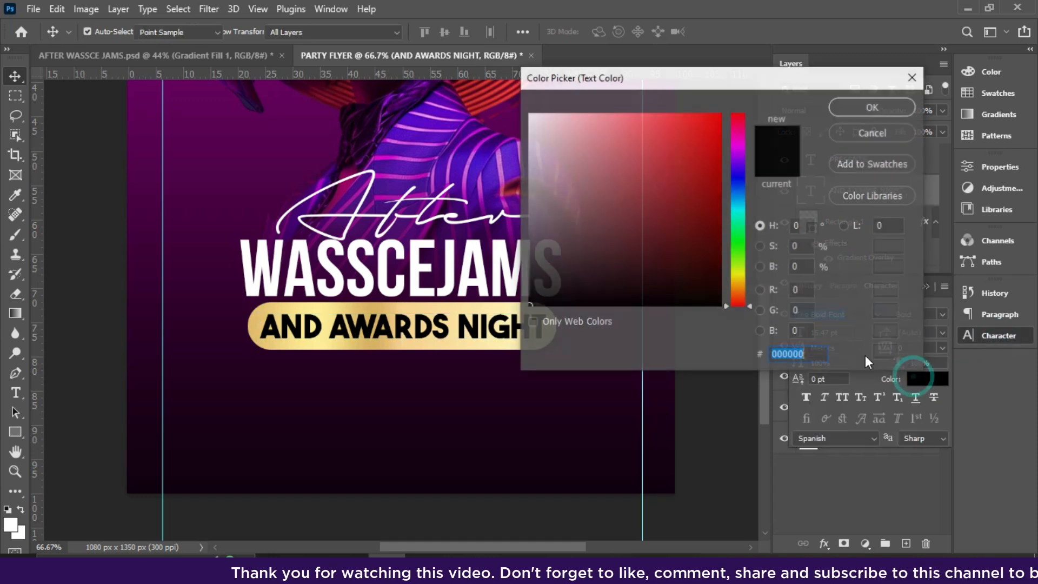
pyautogui.moveTo(533, 290); pyautogui.dragTo(546, 264)
pyautogui.moveTo(648, 76); pyautogui.dragTo(803, 97)
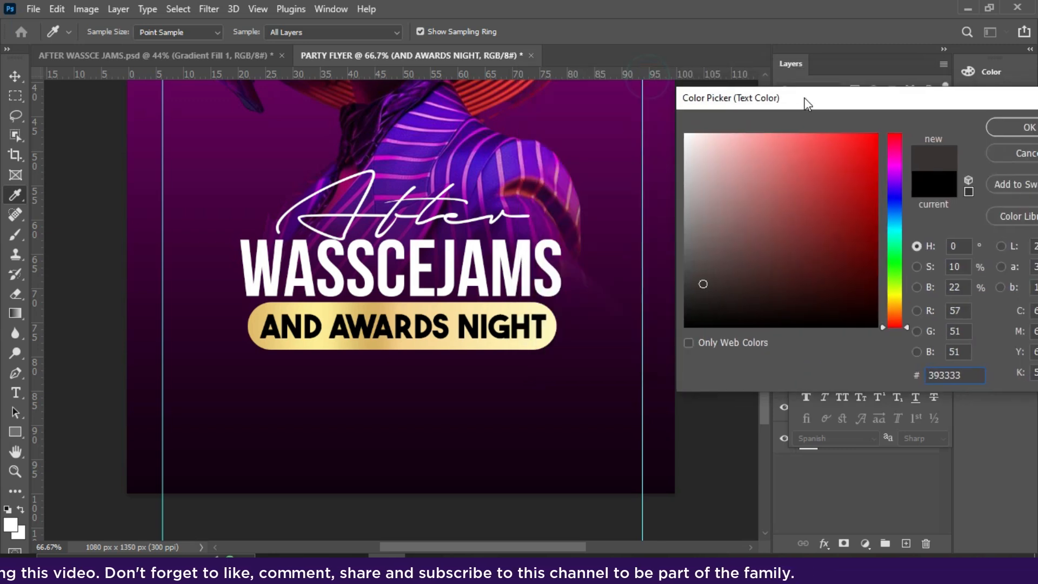
pyautogui.click(1013, 154)
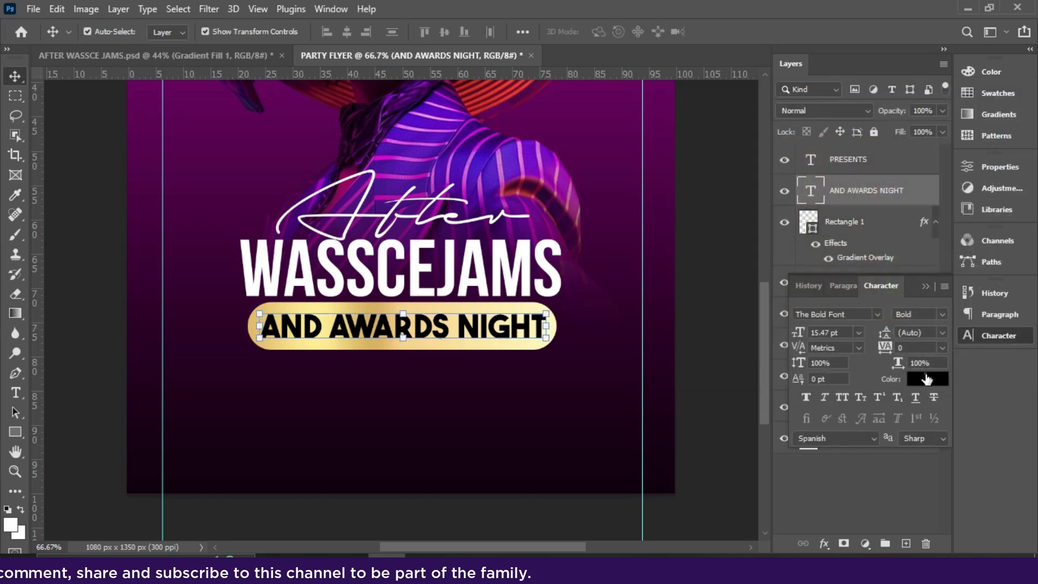
pyautogui.click(923, 378)
pyautogui.click(663, 285)
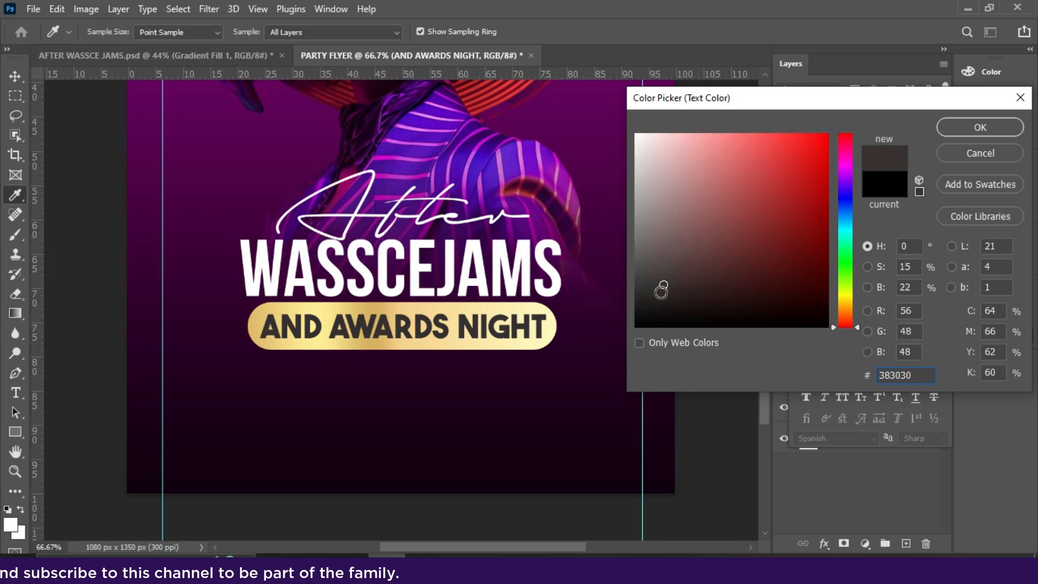
pyautogui.click(660, 301)
pyautogui.click(655, 316)
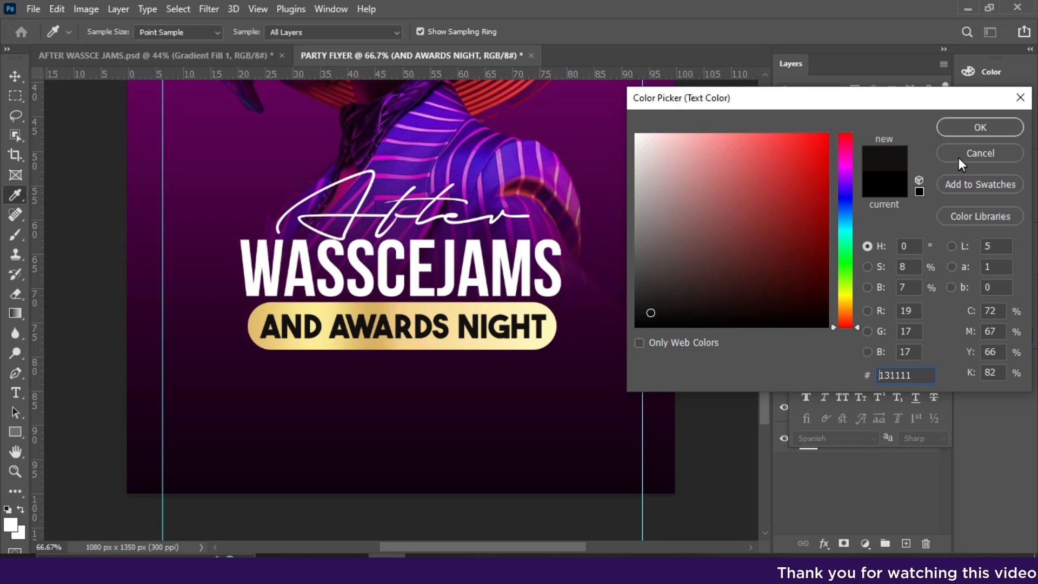
pyautogui.click(962, 122)
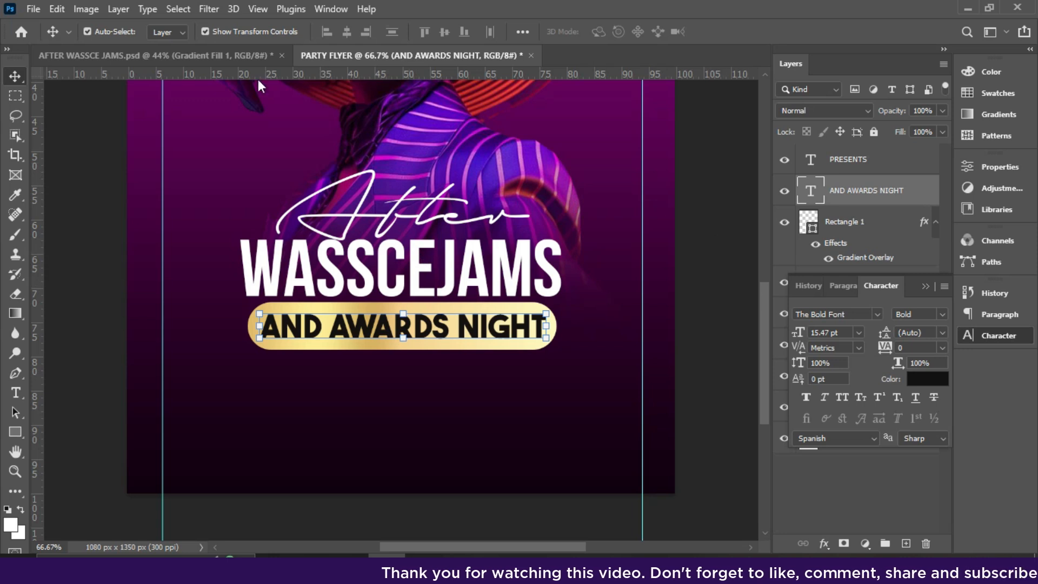
pyautogui.click(156, 55)
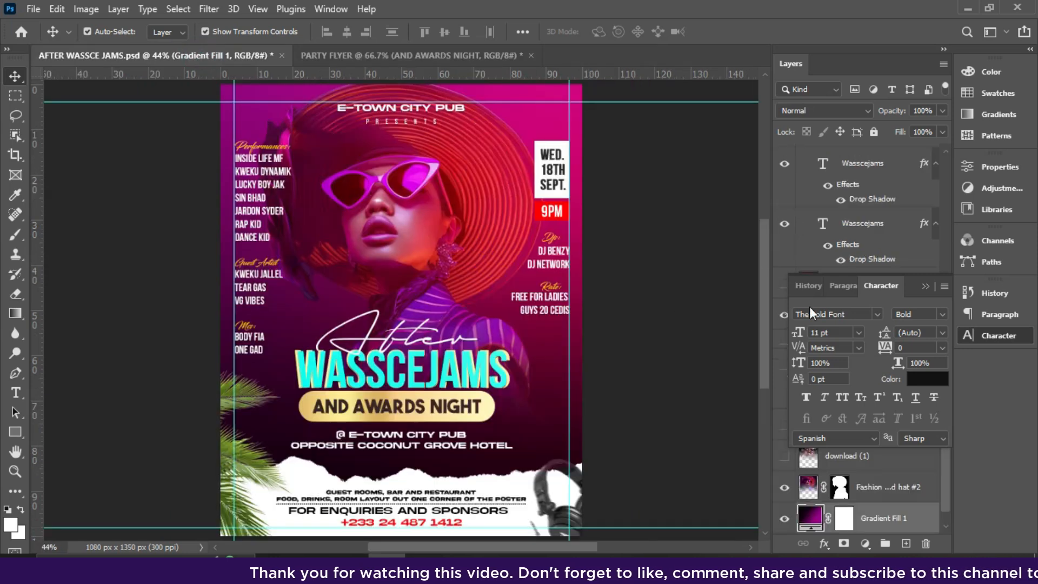
pyautogui.moveTo(764, 340); pyautogui.dragTo(768, 419)
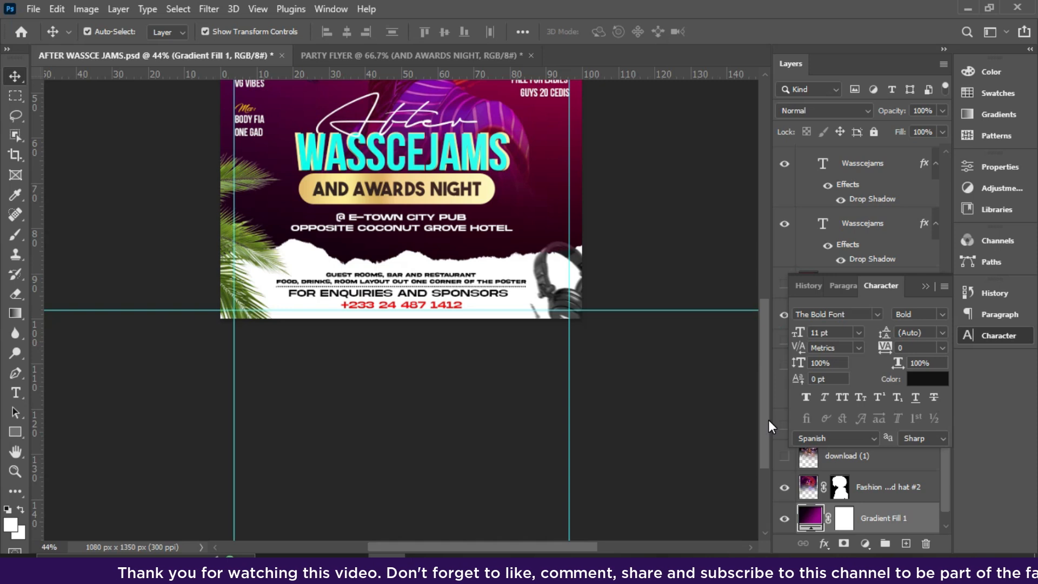
pyautogui.hotkey('ctrl', '+')
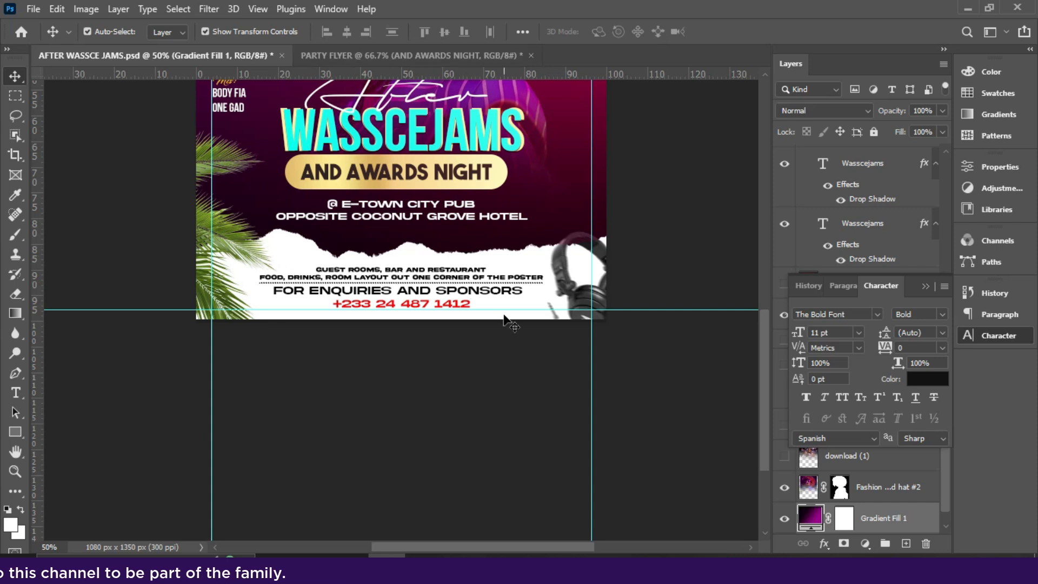
pyautogui.hotkey('ctrl', '+')
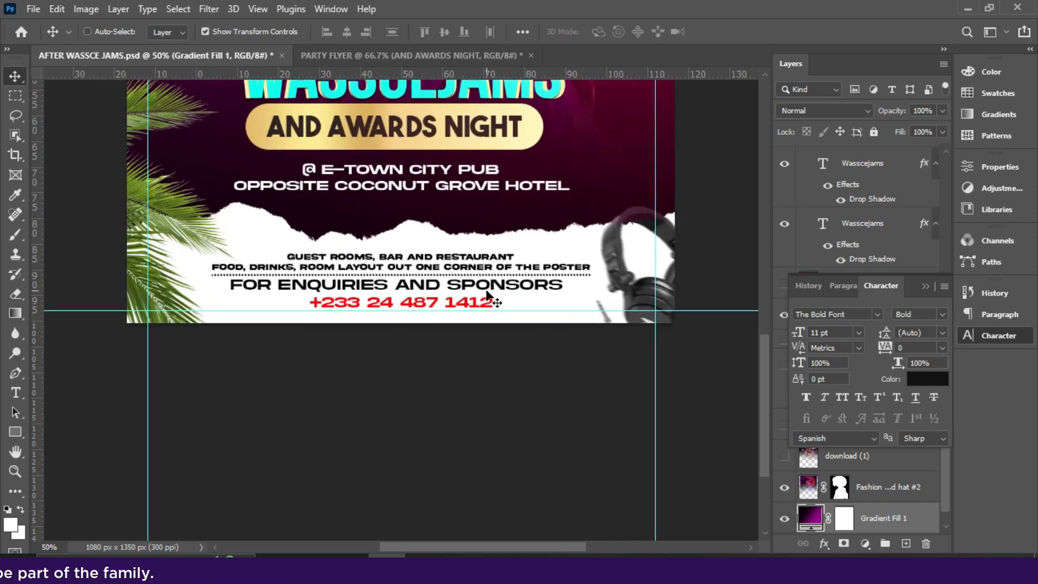
pyautogui.click(420, 53)
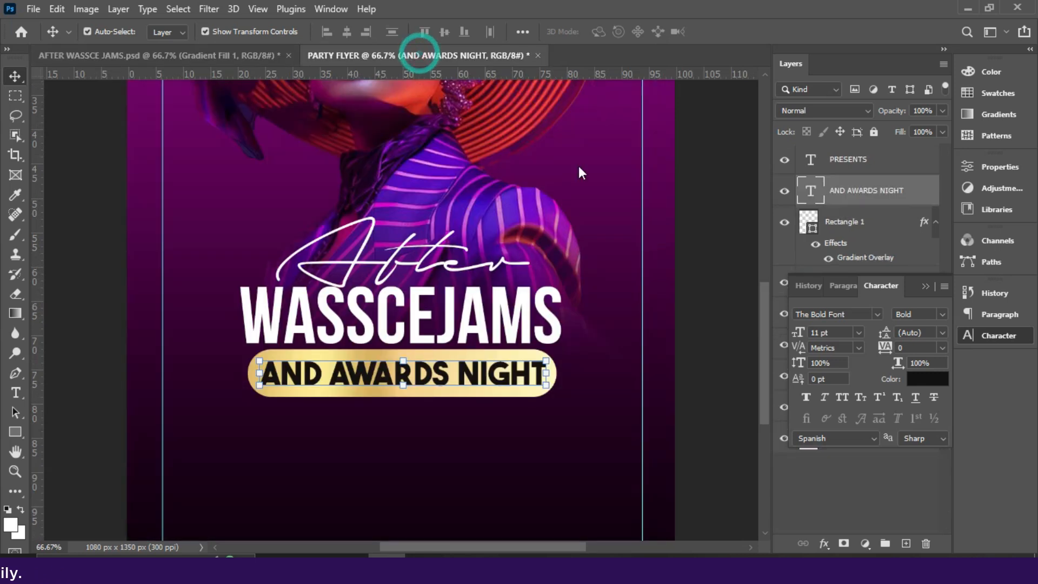
# - Add a new empty Layer 1 above the Gradient Fill 1 background layer
pyautogui.moveTo(765, 320); pyautogui.dragTo(763, 369)
pyautogui.click(925, 286)
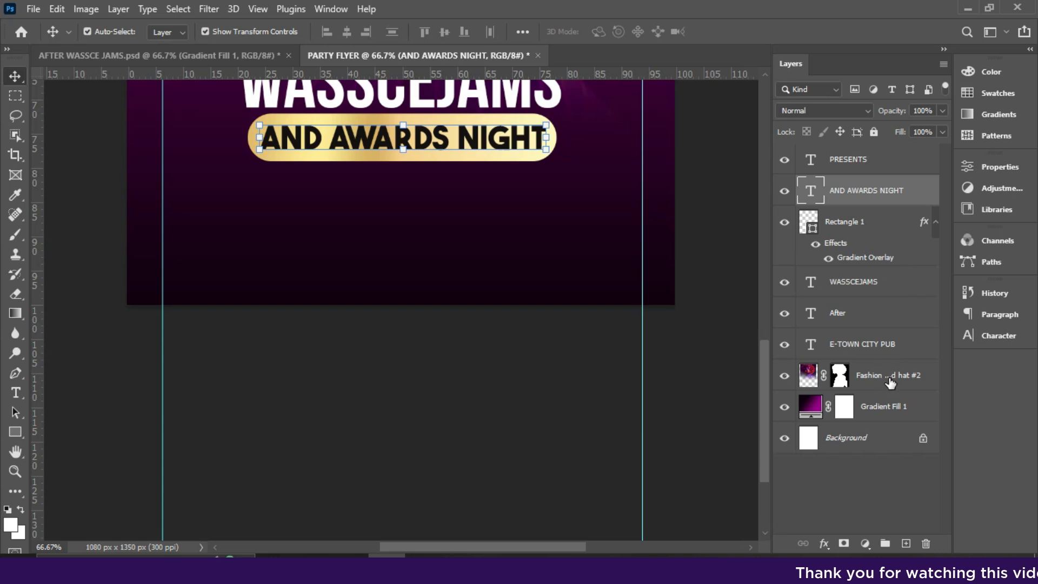
pyautogui.click(883, 407)
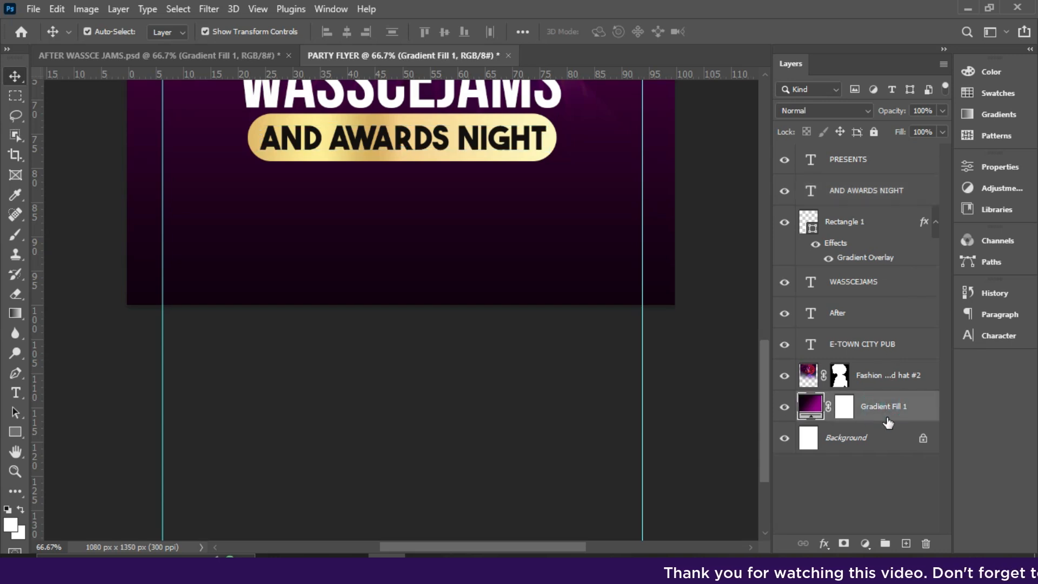
pyautogui.click(905, 543)
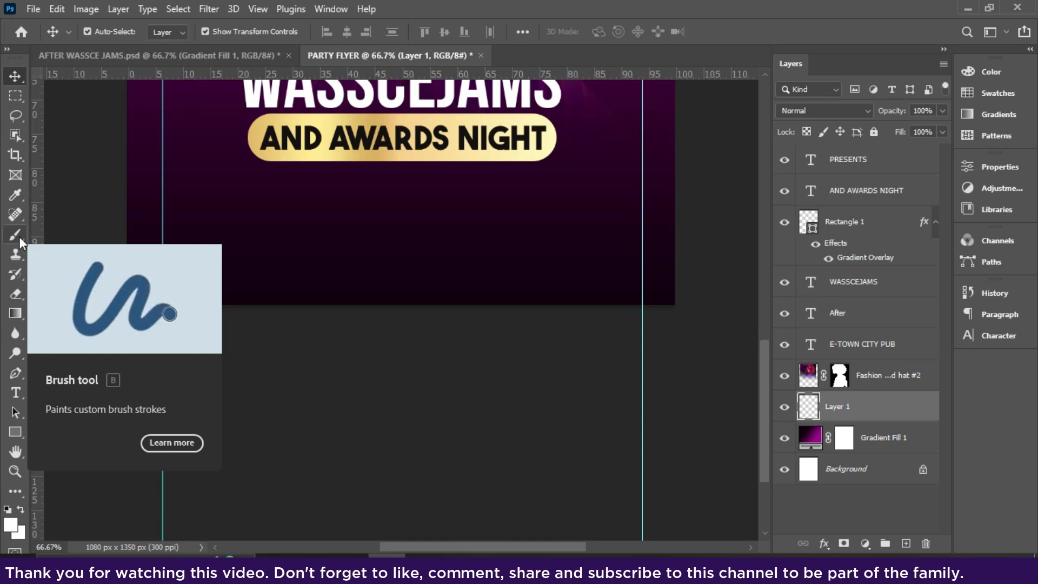
# - Switch to the Brush Tool and pick the 1700 px brush preset
pyautogui.moveTo(18, 236); pyautogui.dragTo(18, 236)
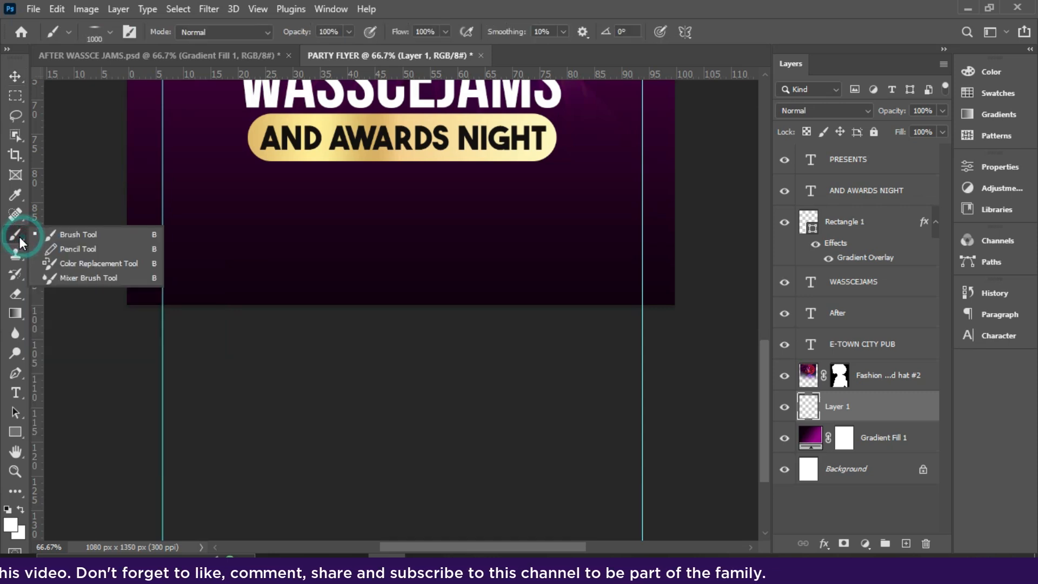
pyautogui.click(71, 236)
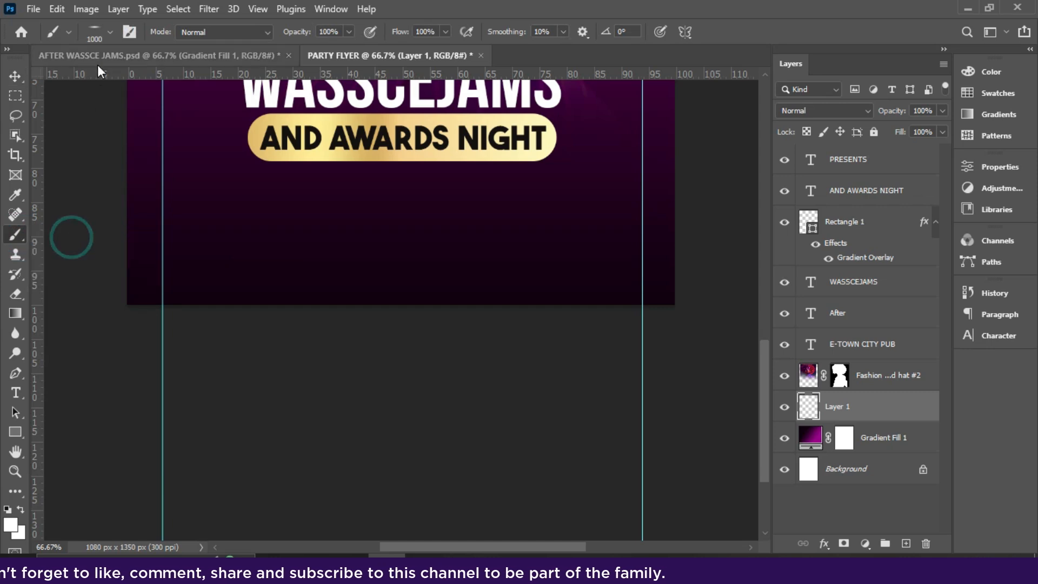
pyautogui.click(83, 27)
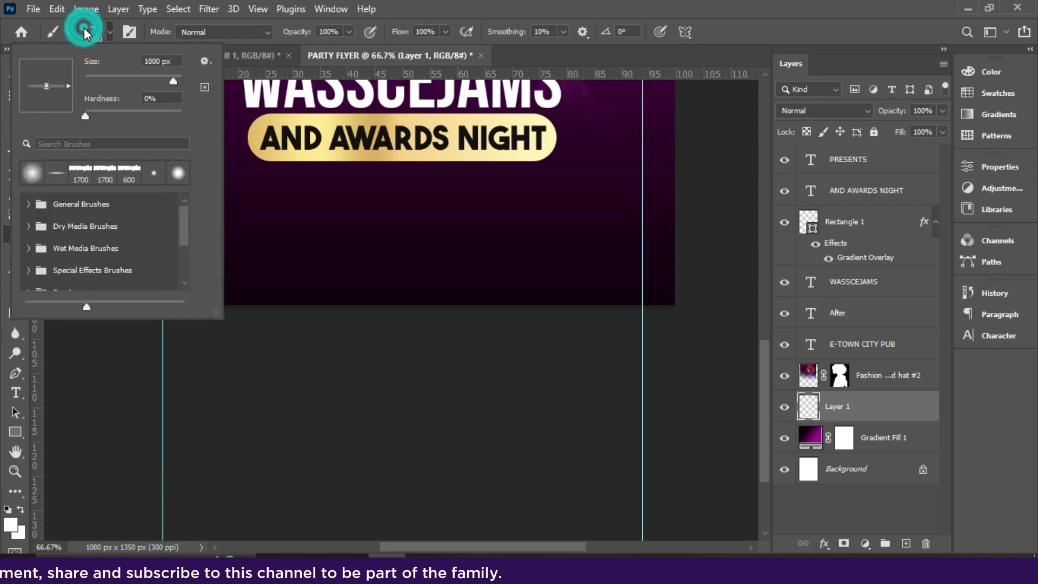
pyautogui.click(81, 174)
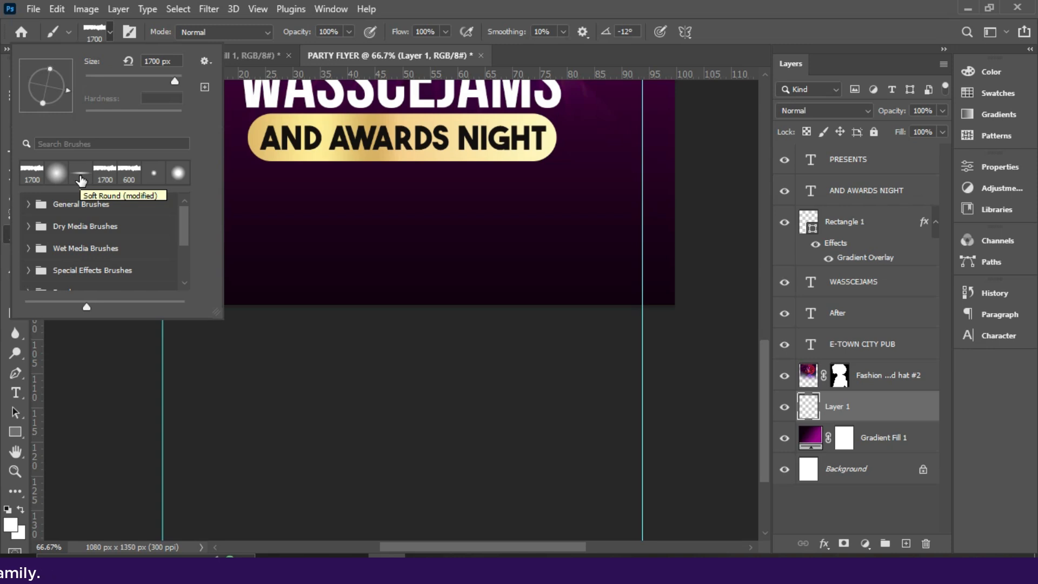
pyautogui.moveTo(184, 225); pyautogui.dragTo(184, 261)
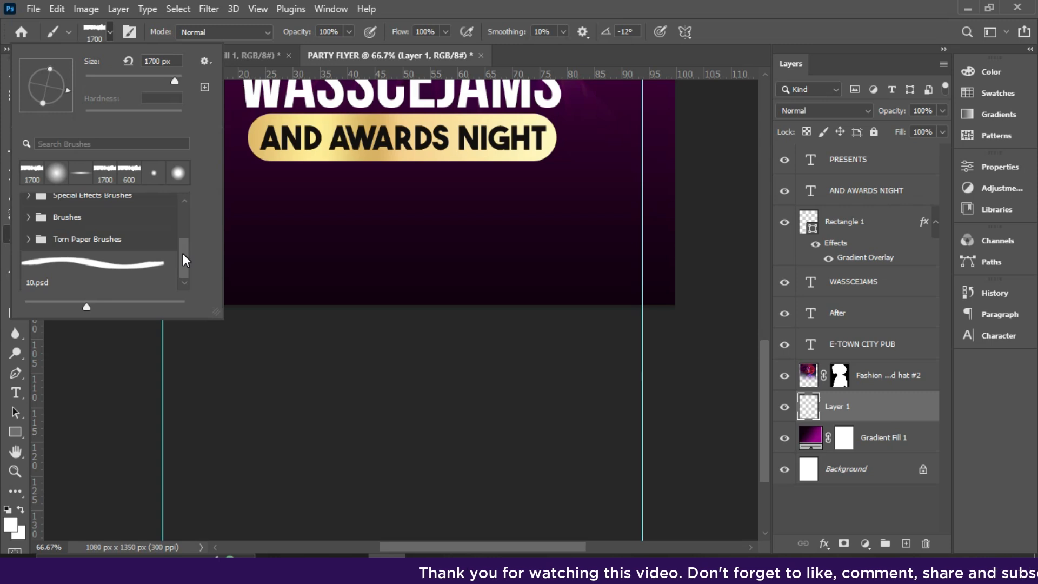
pyautogui.click(31, 184)
# - Expand Torn Paper Brushes and choose the 04.psd torn paper brush
pyautogui.click(185, 282)
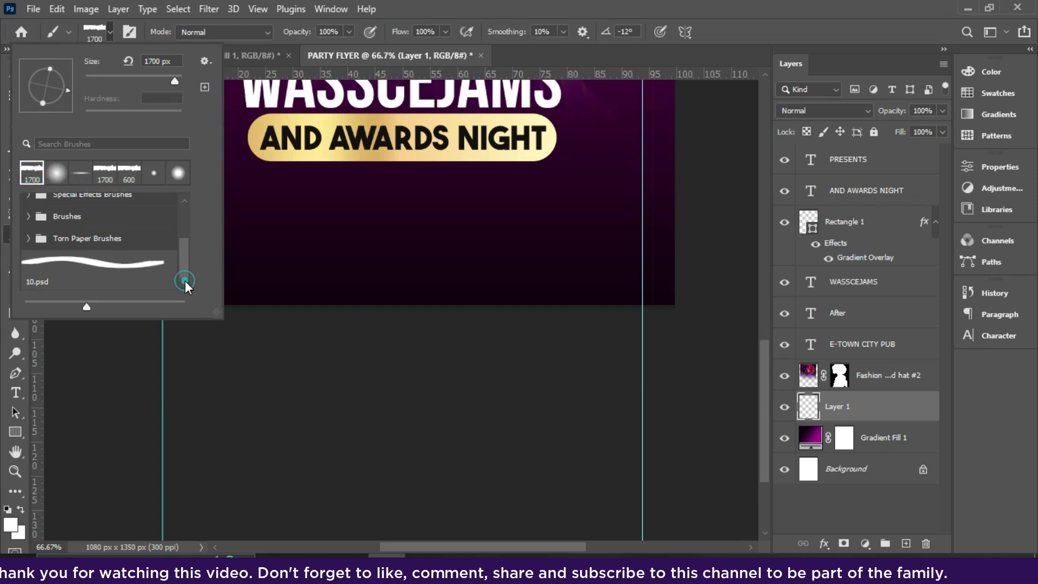
pyautogui.click(35, 239)
pyautogui.click(28, 238)
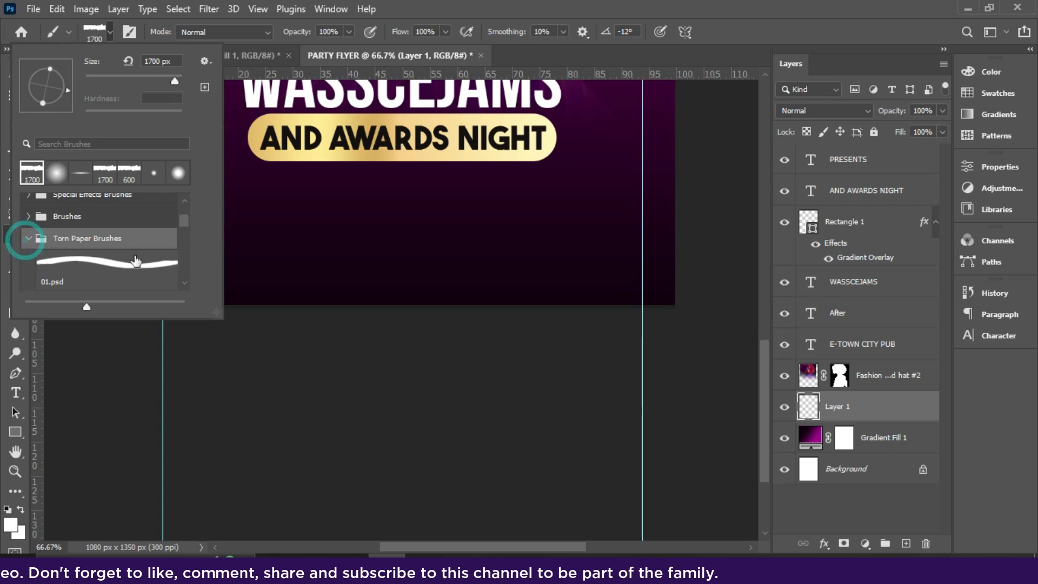
pyautogui.click(183, 225)
pyautogui.click(120, 234)
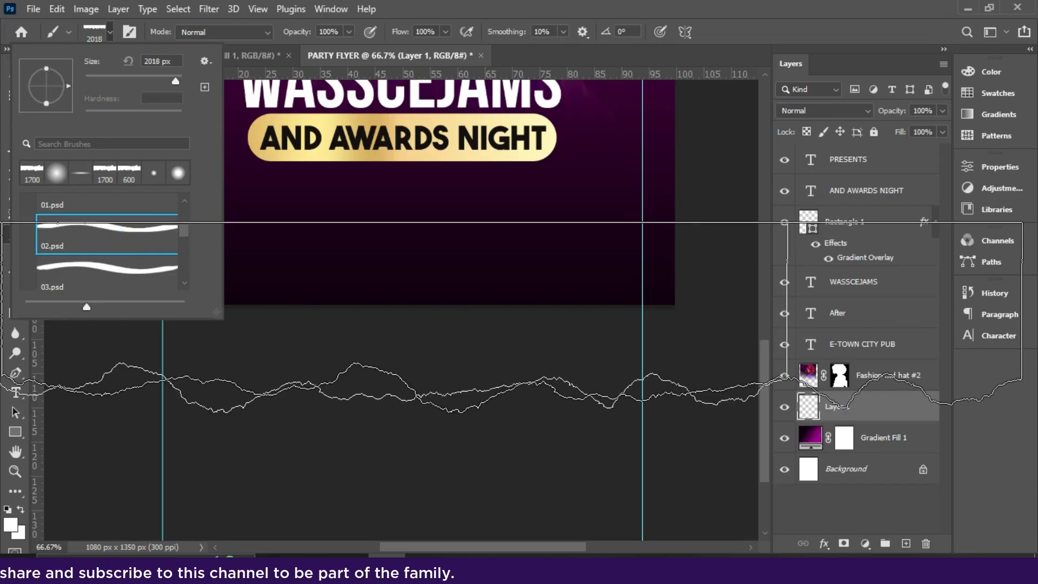
pyautogui.click(109, 292)
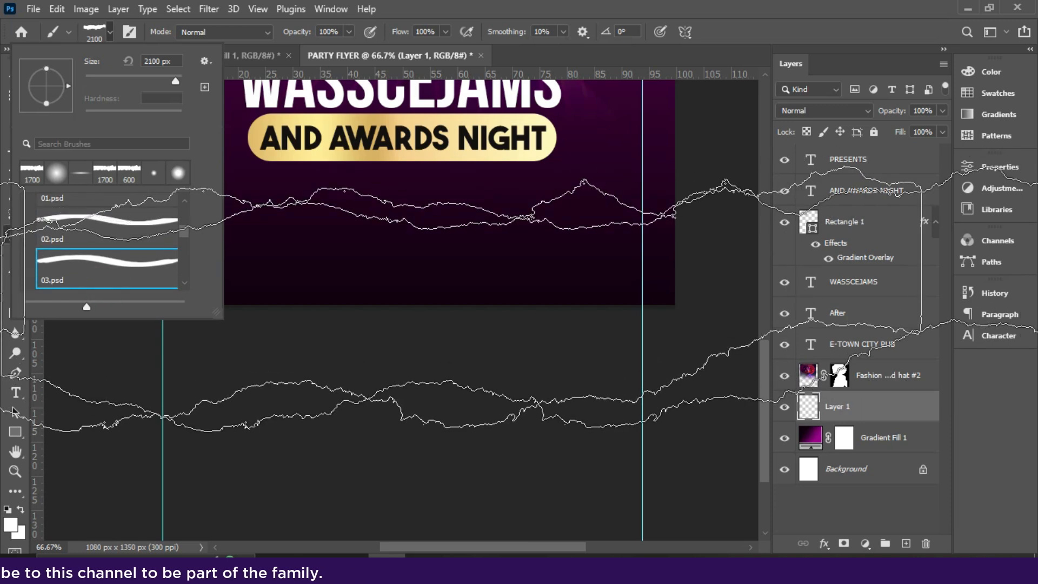
pyautogui.click(184, 238)
pyautogui.click(183, 284)
pyautogui.click(108, 265)
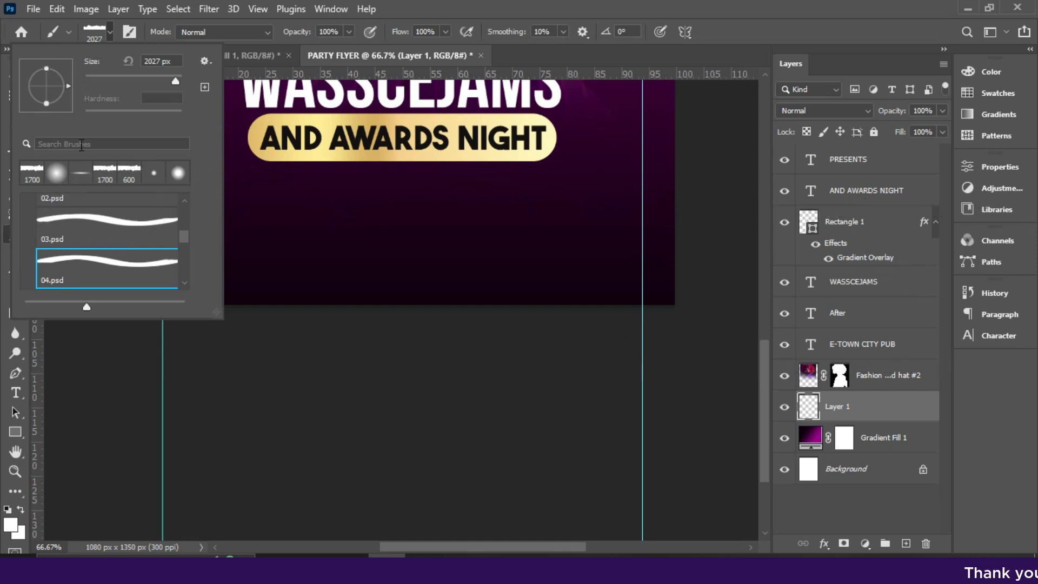
# - Set the brush size to 1811 px and stamp it once across the lower flyer
pyautogui.click(91, 29)
pyautogui.click(92, 30)
pyautogui.click(92, 30)
pyautogui.click(92, 30)
pyautogui.moveTo(176, 84); pyautogui.dragTo(174, 81)
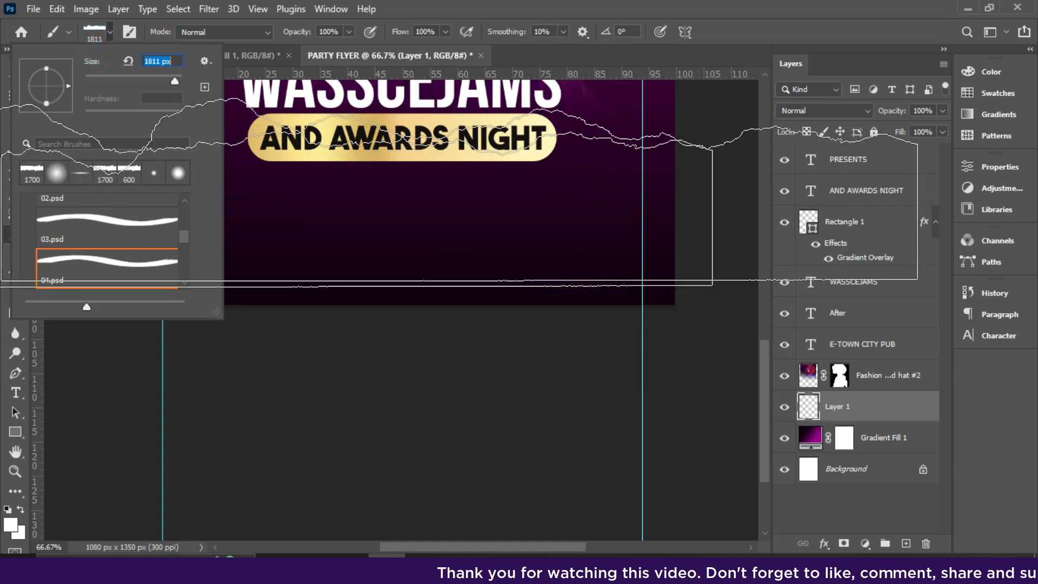
pyautogui.click(92, 30)
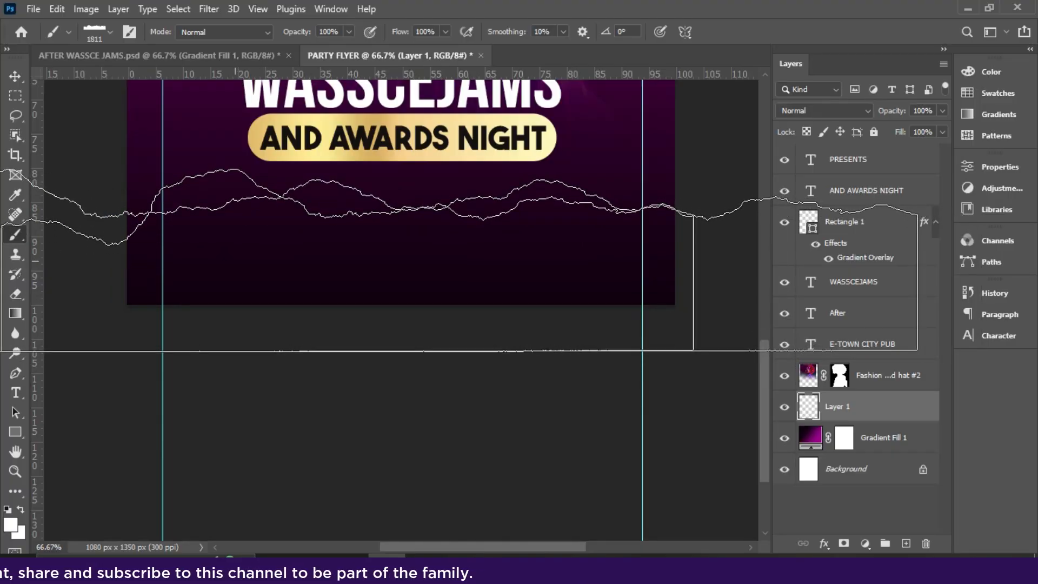
pyautogui.click(231, 260)
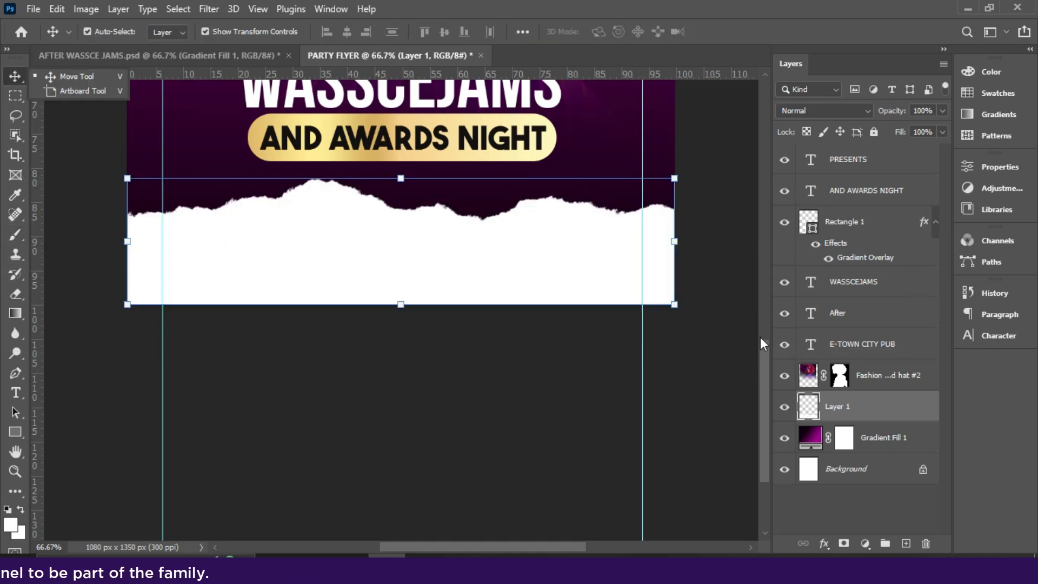
# - Duplicate the WASSCEJAMS title layer with Ctrl+J, then reselect the original layer
pyautogui.moveTo(768, 355); pyautogui.dragTo(768, 317)
pyautogui.click(512, 219)
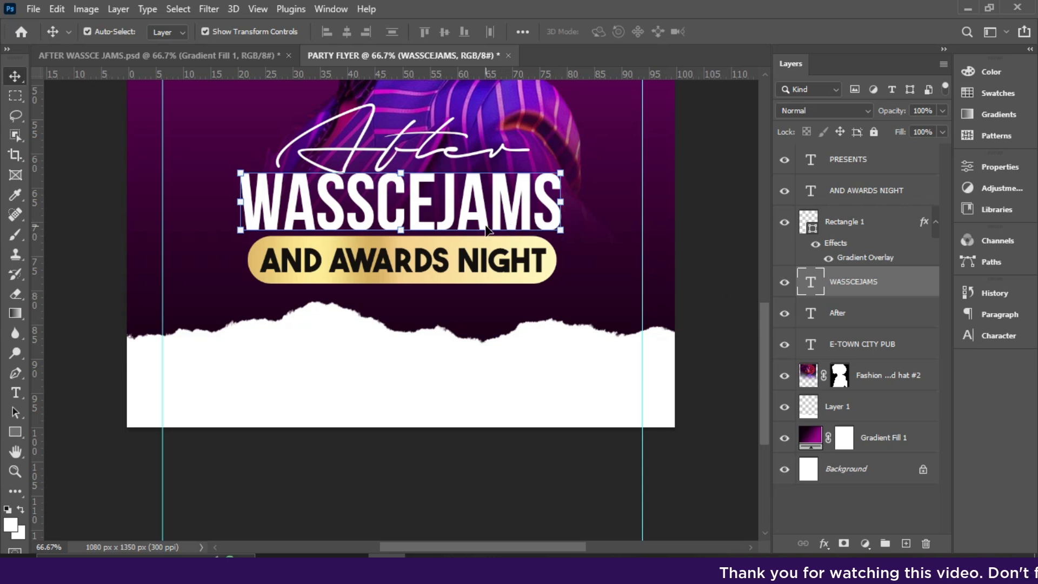
pyautogui.hotkey('ctrl', 'j')
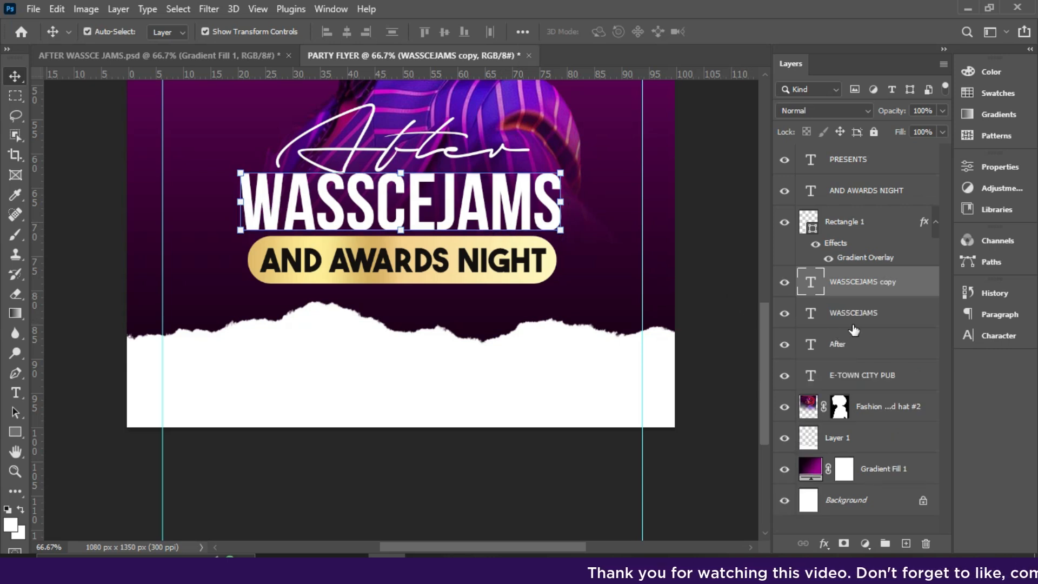
pyautogui.click(865, 316)
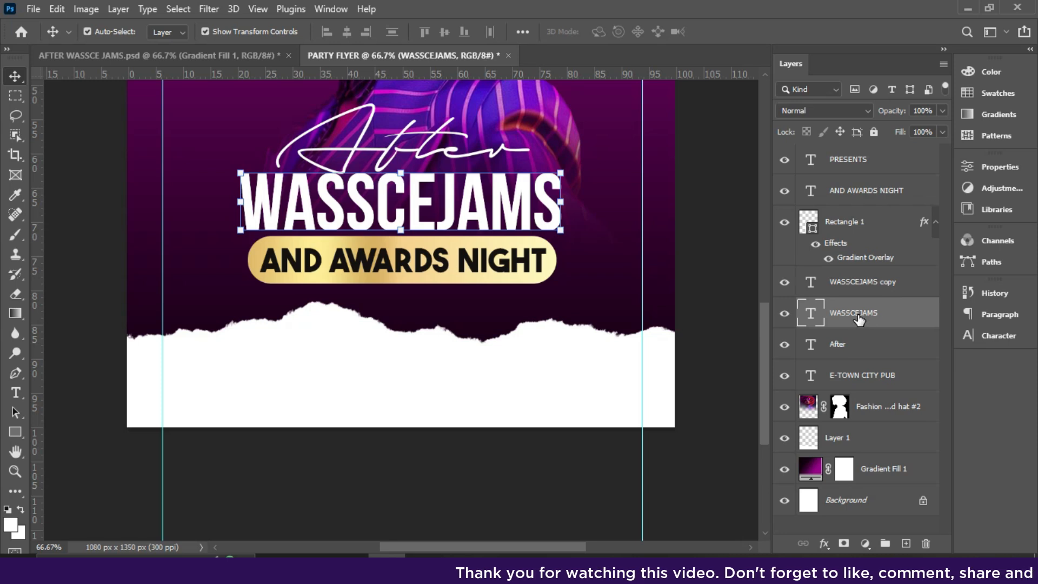
# - Apply a gold Gradient Overlay to the original WASSCEJAMS layer
pyautogui.click(823, 543)
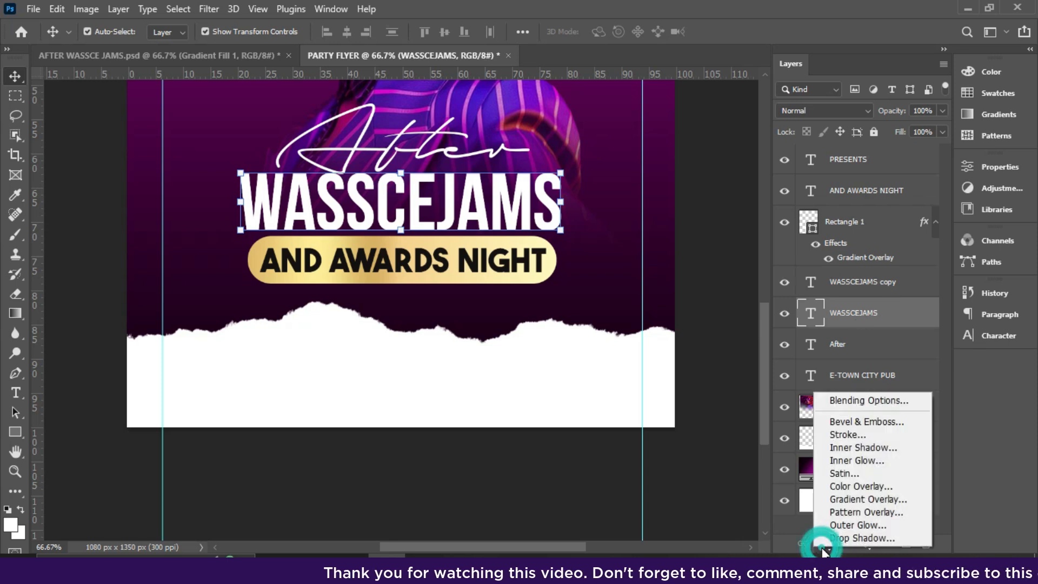
pyautogui.press('Escape')
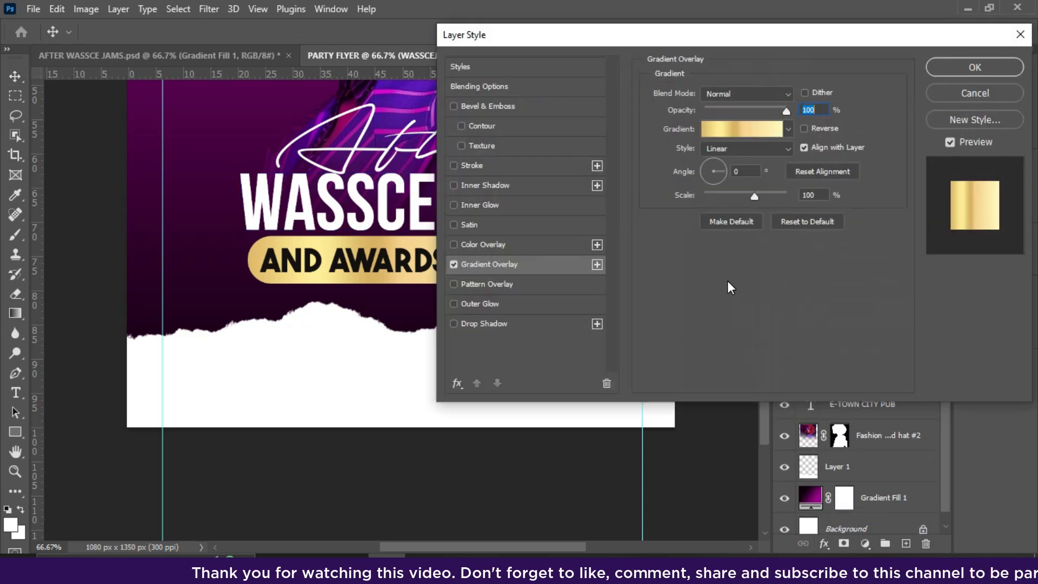
pyautogui.click(962, 64)
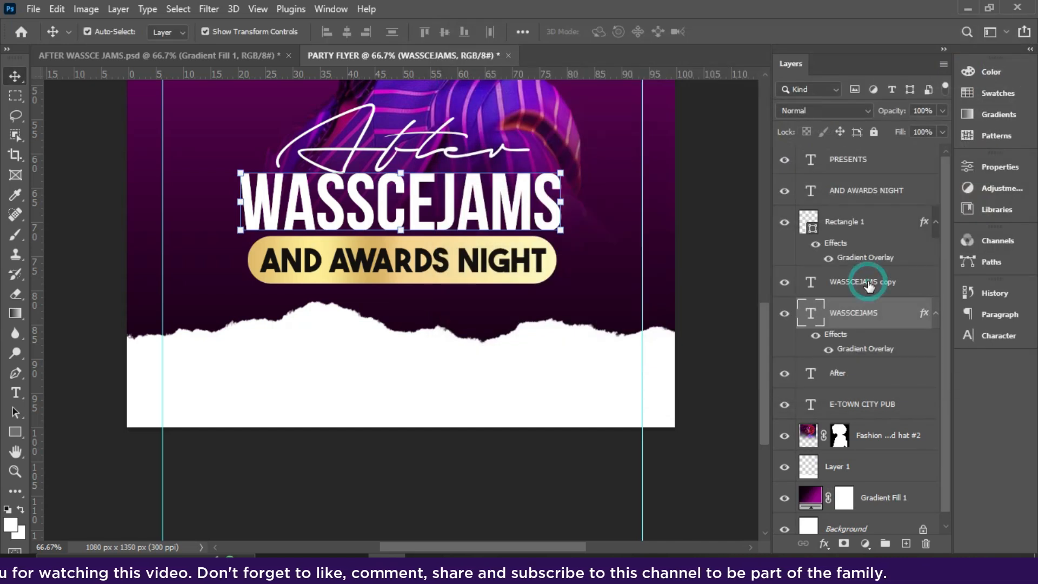
# - Make the WASSCEJAMS copy text cyan with colour 00fff0
pyautogui.click(927, 282)
pyautogui.click(1004, 335)
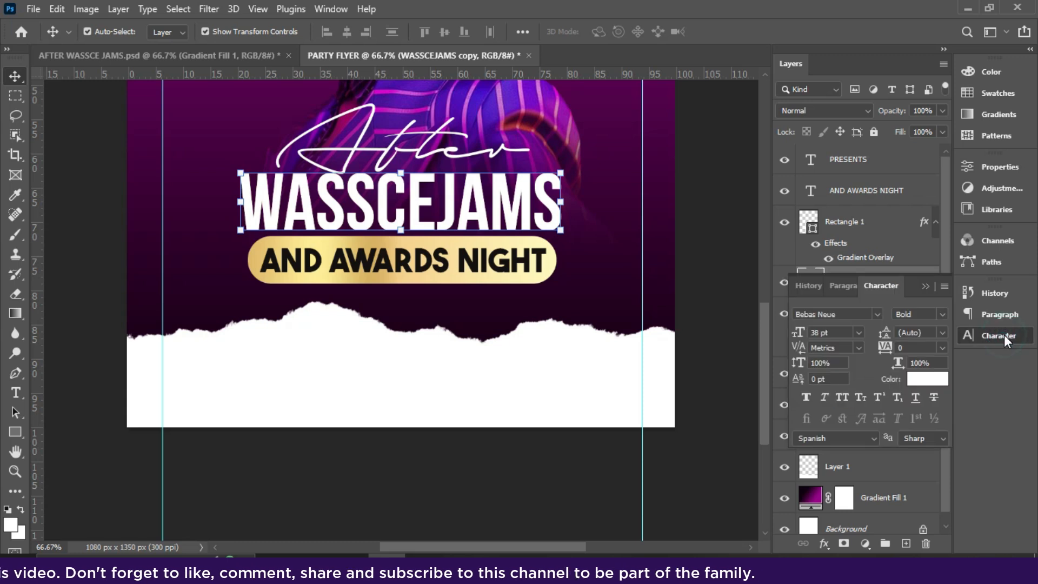
pyautogui.click(924, 381)
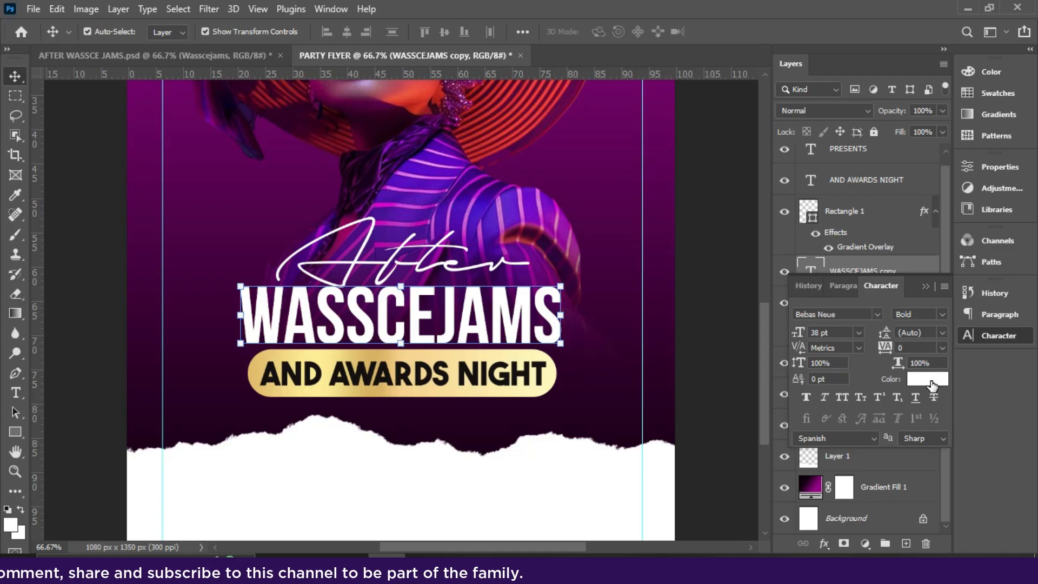
pyautogui.click(928, 380)
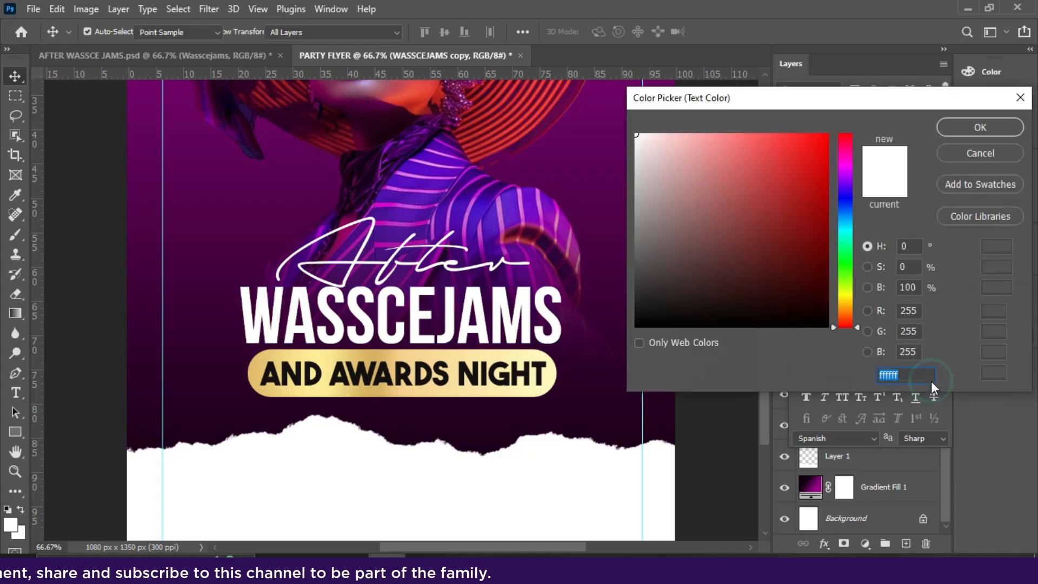
pyautogui.write('00fff0')
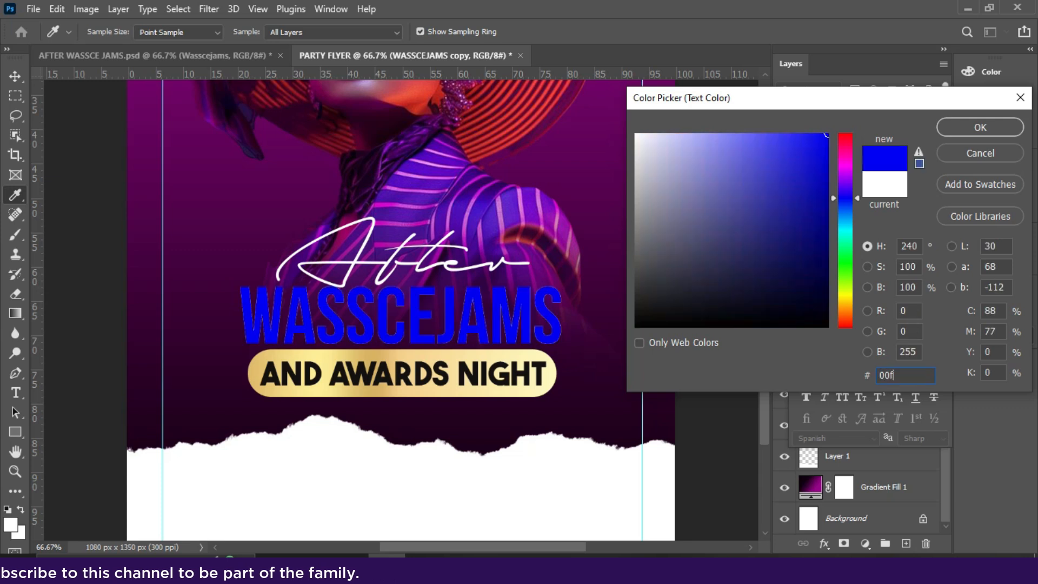
pyautogui.click(954, 128)
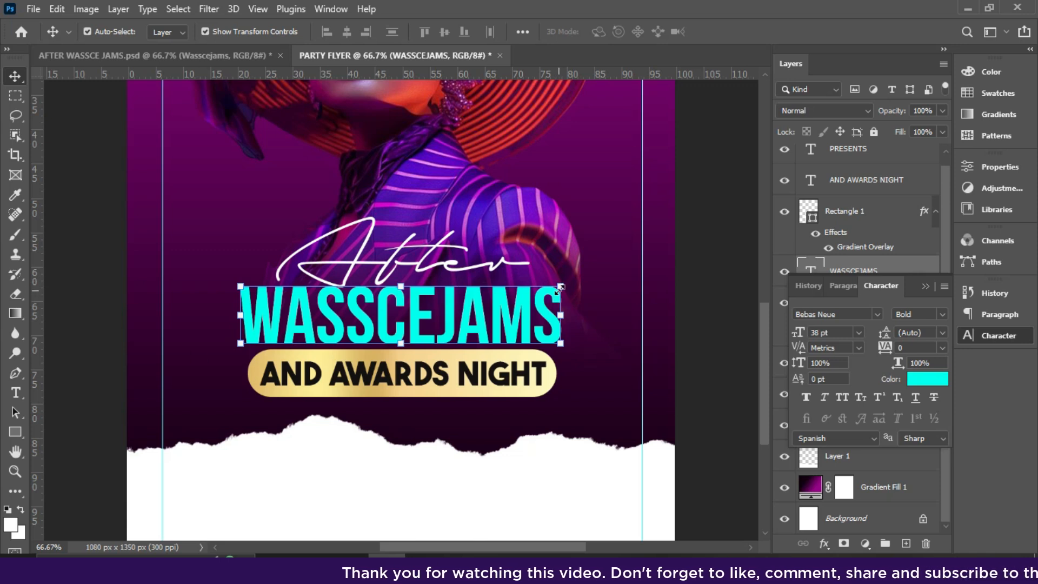
# - Scale the cyan WASSCEJAMS copy to about 103%, inspect it zoomed in, then fit to screen
pyautogui.moveTo(558, 290); pyautogui.dragTo(569, 264)
pyautogui.click(728, 32)
pyautogui.hotkey('ctrl', 't')
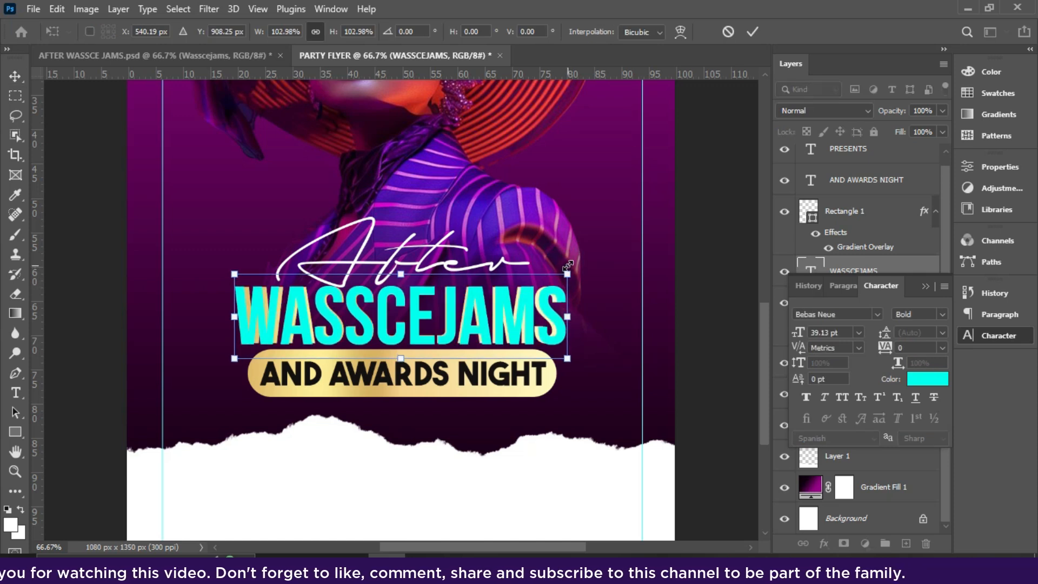
pyautogui.press('Return')
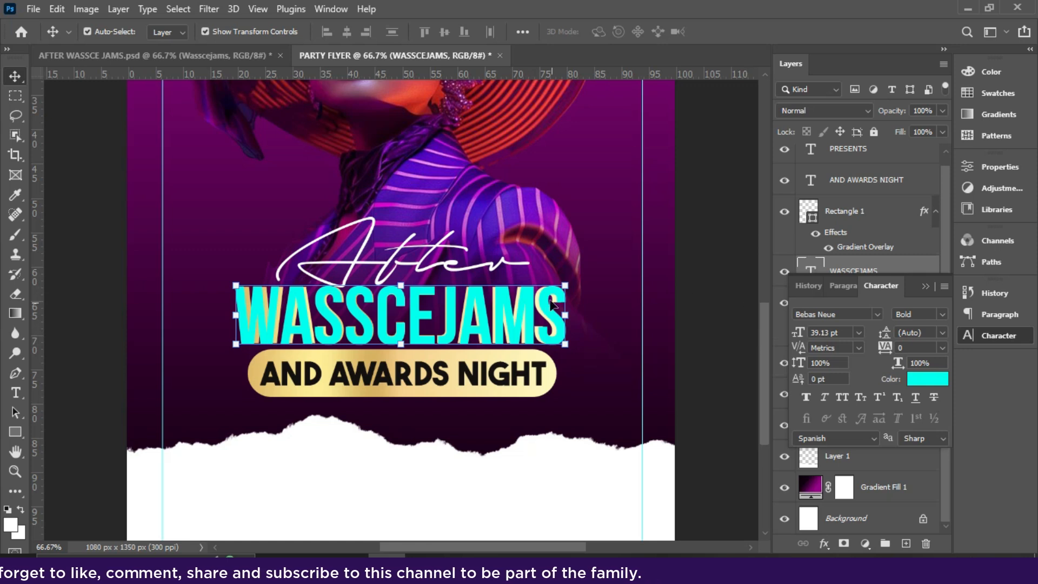
pyautogui.hotkey('ctrl', '+')
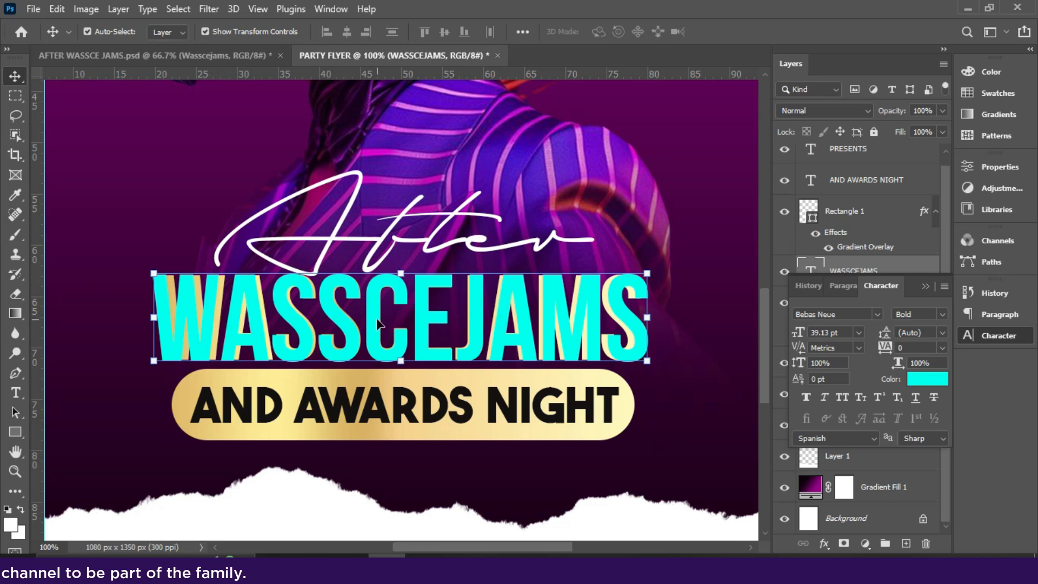
pyautogui.moveTo(764, 320); pyautogui.dragTo(762, 336)
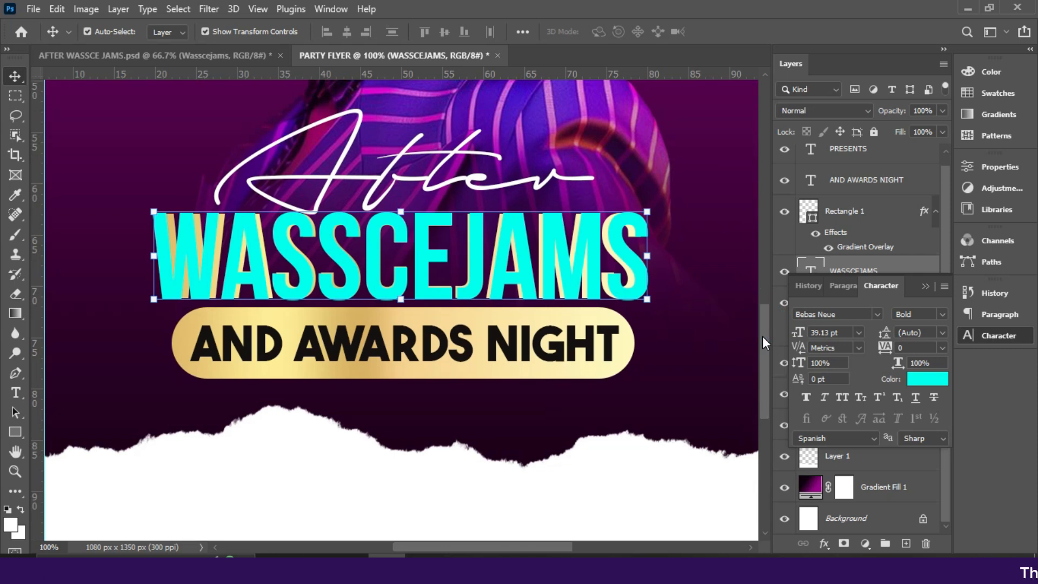
pyautogui.hotkey('ctrl', '0')
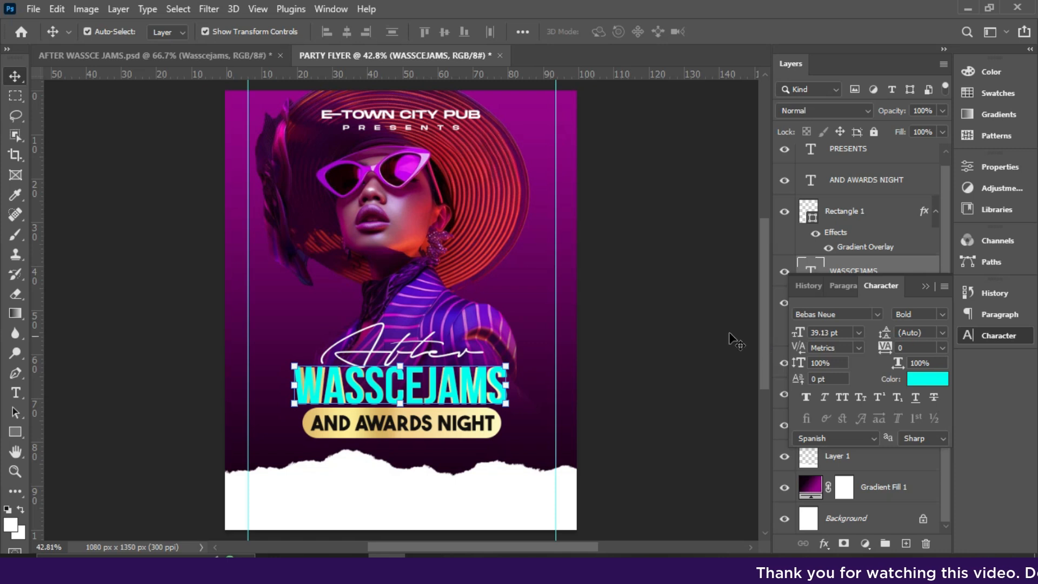
# - Shrink the fashion woman photo slightly to about 97%
pyautogui.click(400, 263)
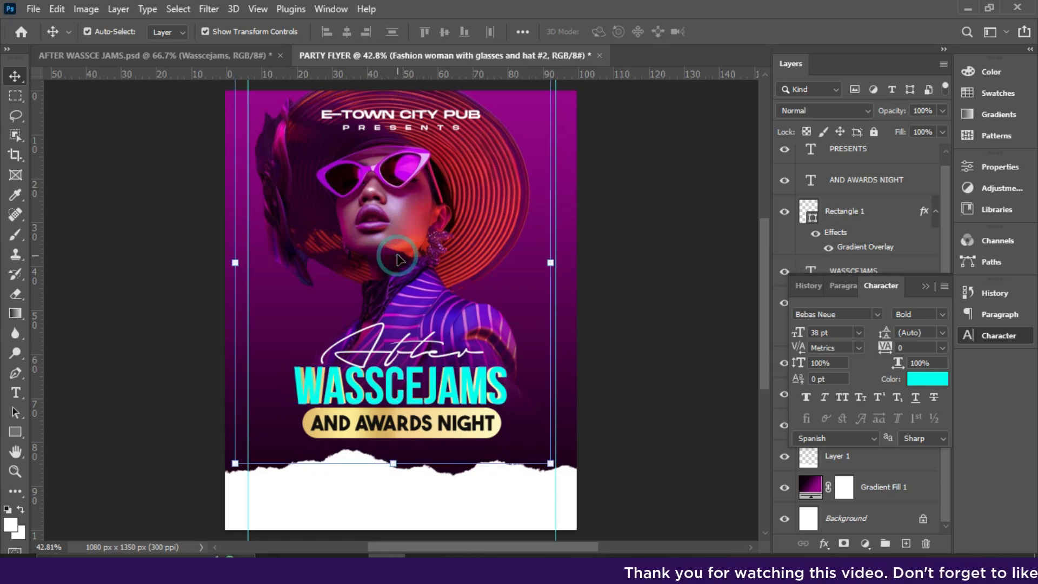
pyautogui.click(552, 263)
pyautogui.moveTo(552, 263); pyautogui.dragTo(546, 263)
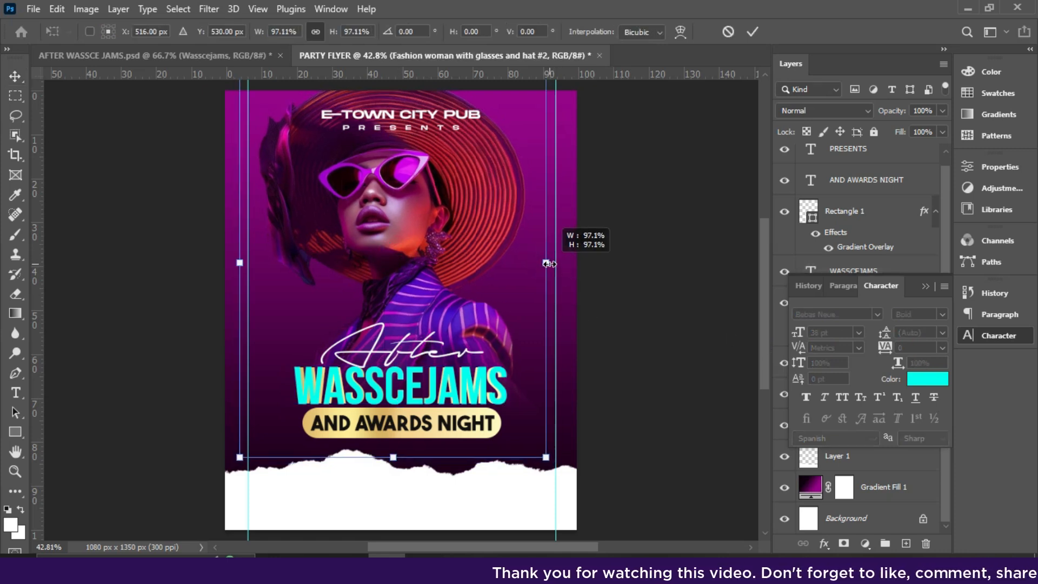
pyautogui.doubleClick(443, 261)
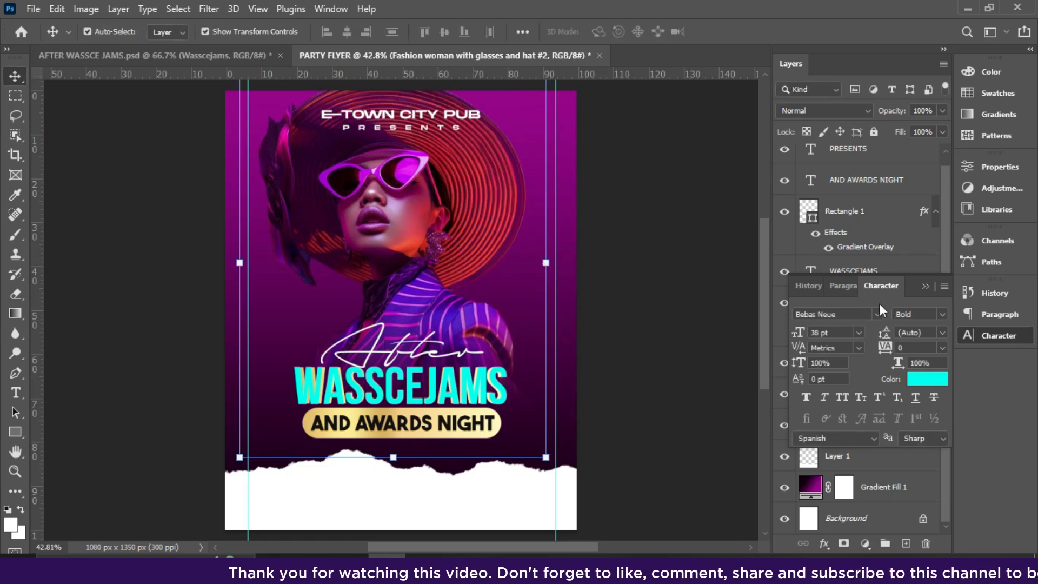
# - Collapse the Character panel, select the torn-paper Layer 1, fit the flyer, and select E-TOWN CITY PUB
pyautogui.click(926, 286)
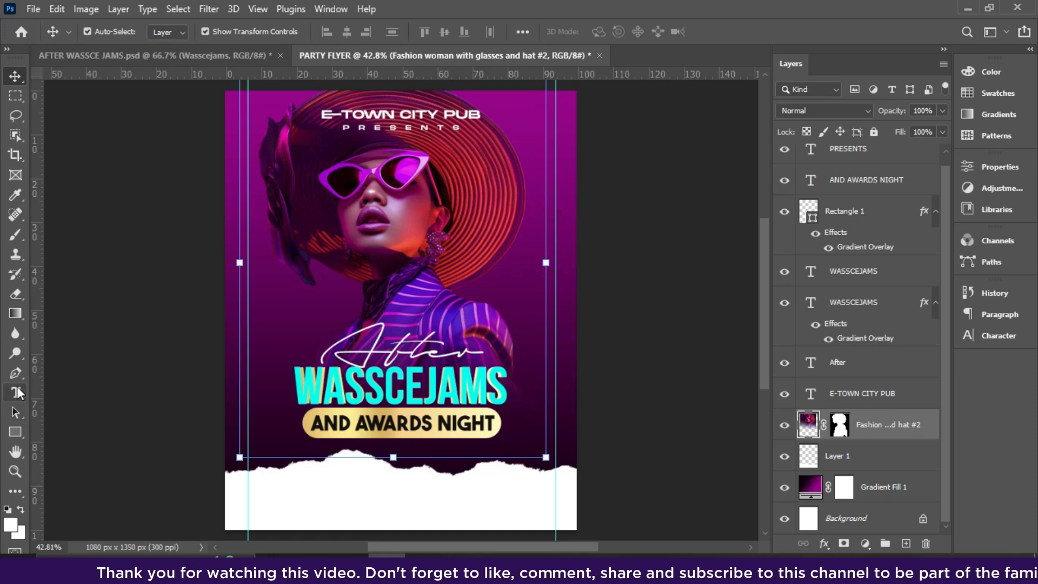
pyautogui.click(19, 292)
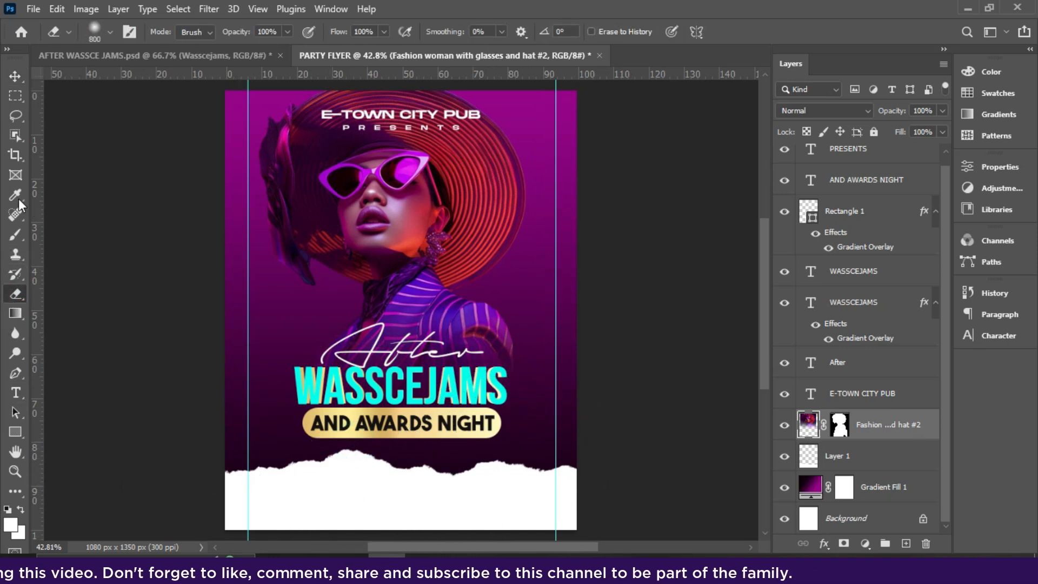
pyautogui.click(16, 76)
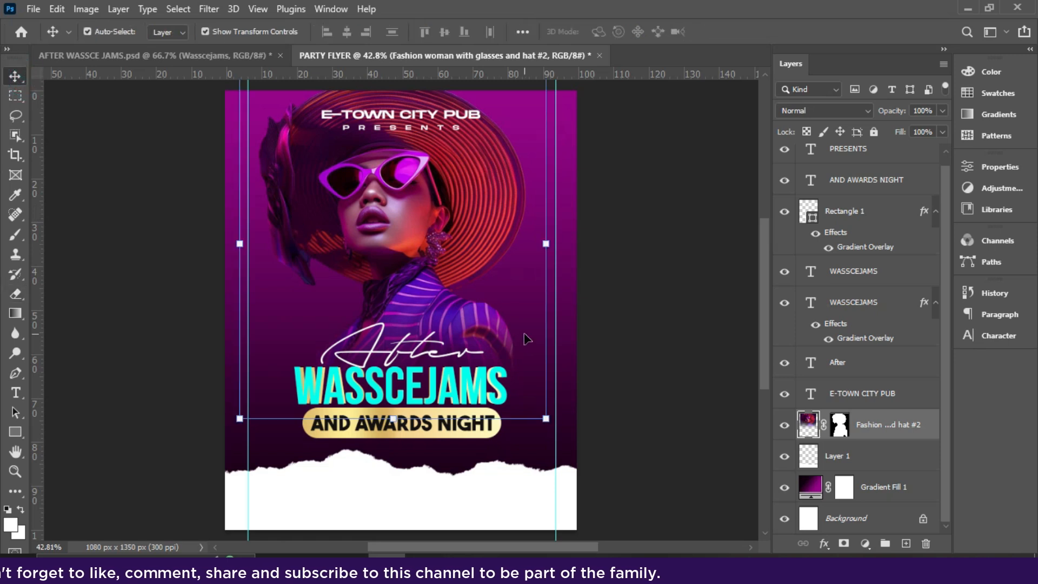
pyautogui.click(468, 504)
pyautogui.click(467, 502)
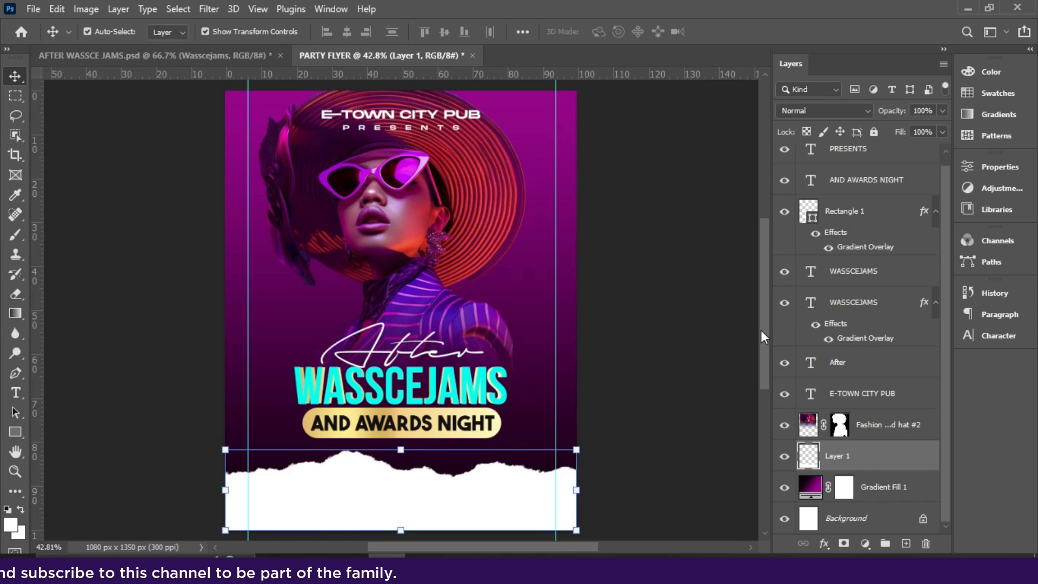
pyautogui.moveTo(761, 339); pyautogui.dragTo(761, 344)
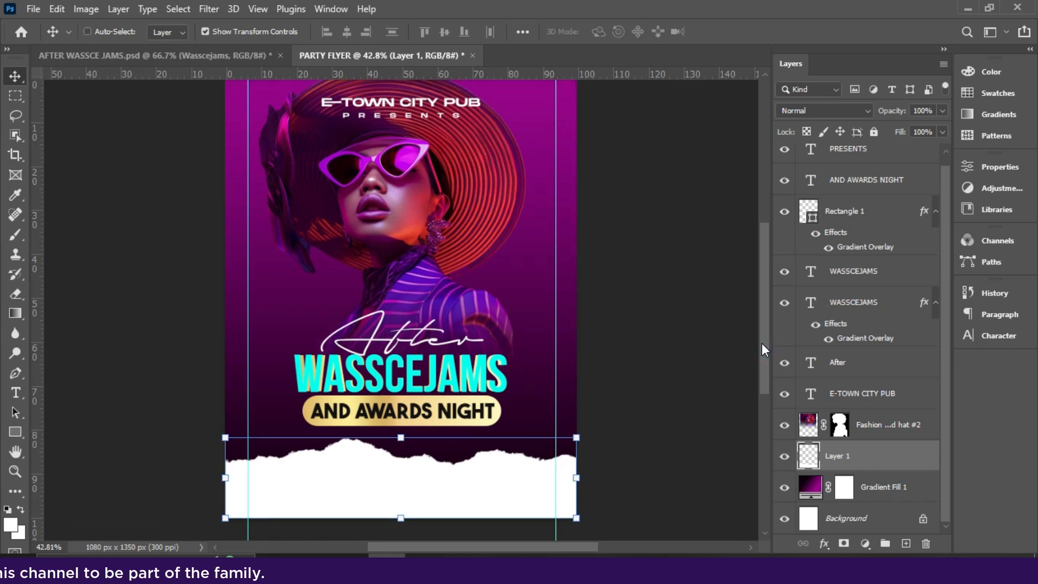
pyautogui.hotkey('ctrl', '0')
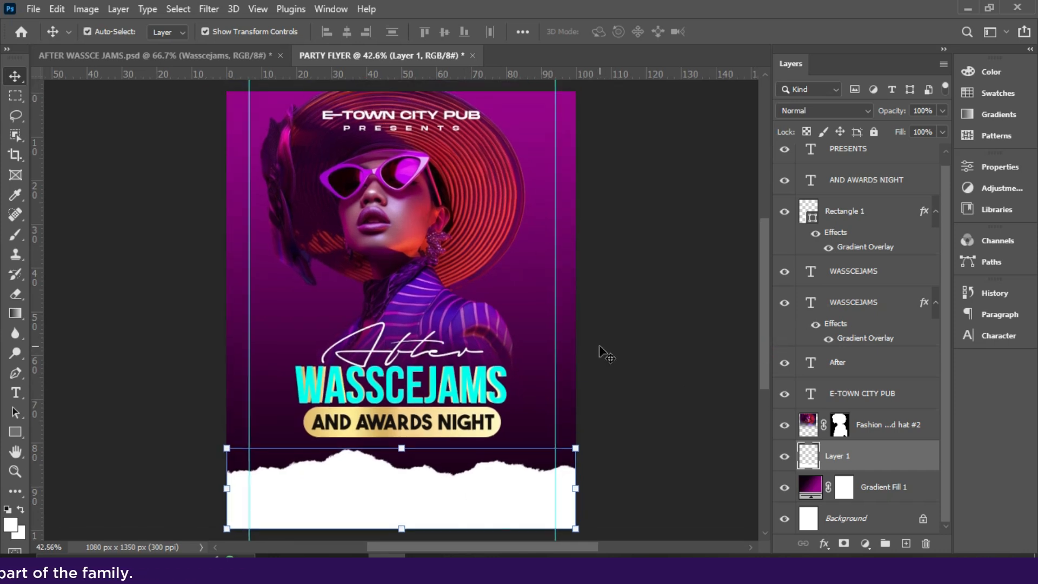
pyautogui.click(429, 108)
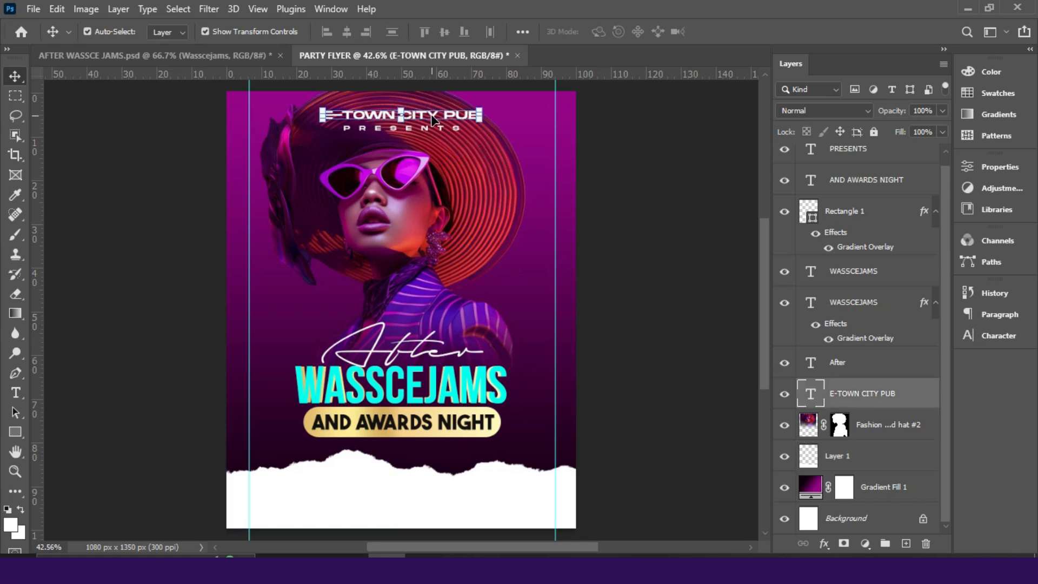
# - Alt-drag a copy of E-TOWN CITY PUB into the bottom strip, coloured 000000 at 8 pt
pyautogui.moveTo(436, 125); pyautogui.dragTo(423, 494)
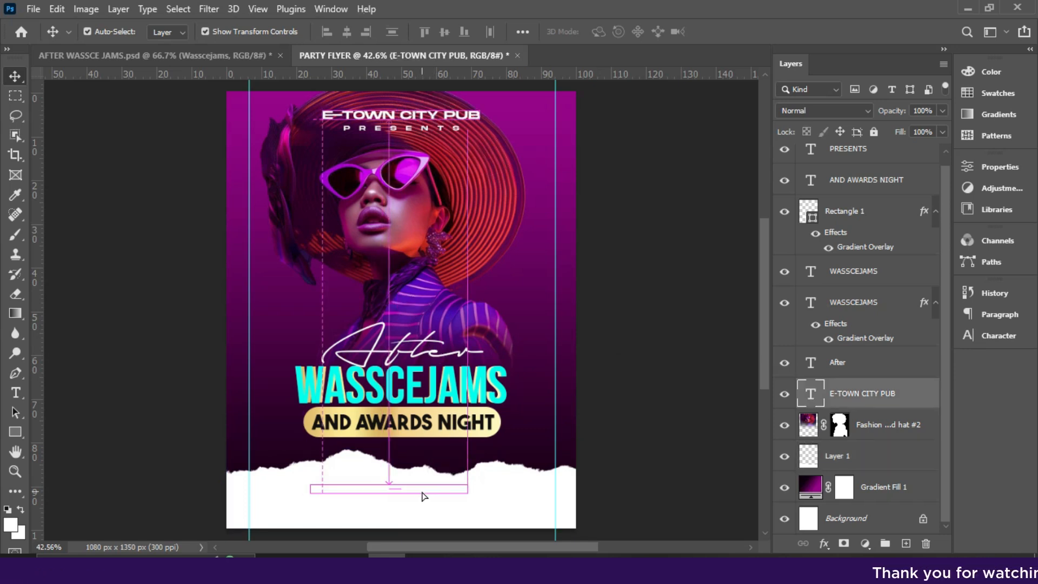
pyautogui.click(990, 335)
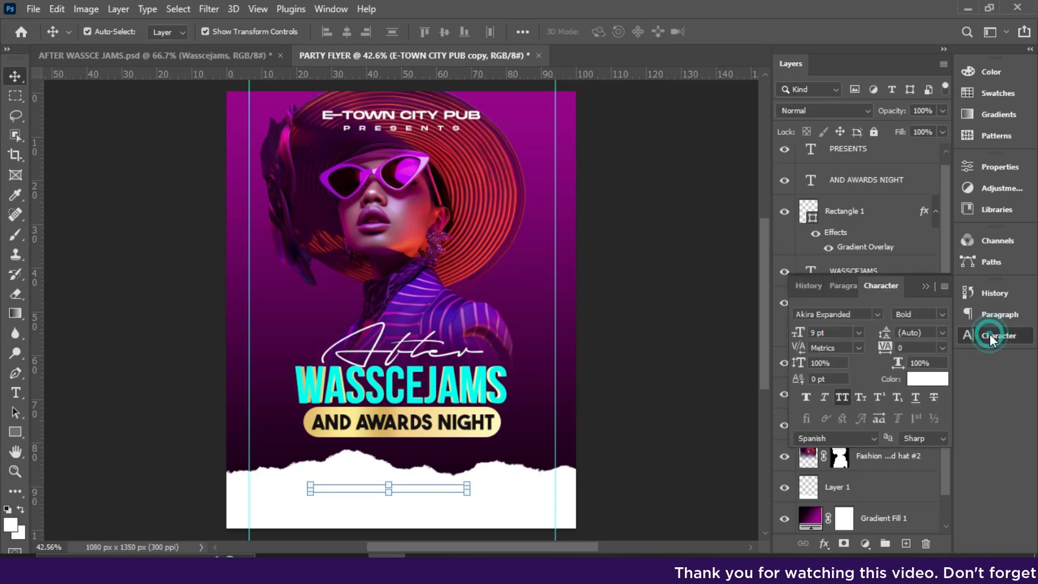
pyautogui.click(925, 379)
pyautogui.write('000000')
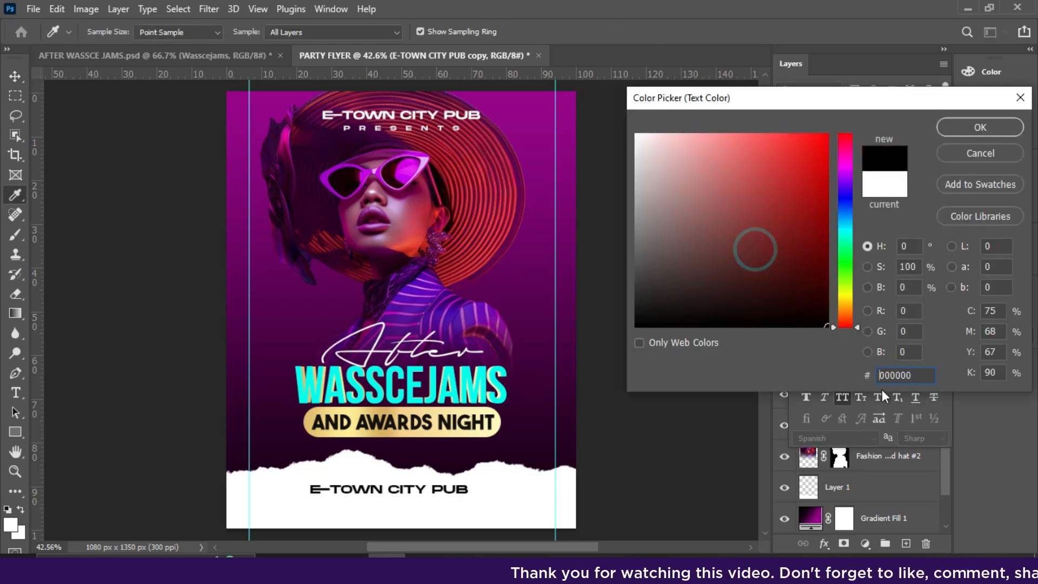
pyautogui.click(980, 127)
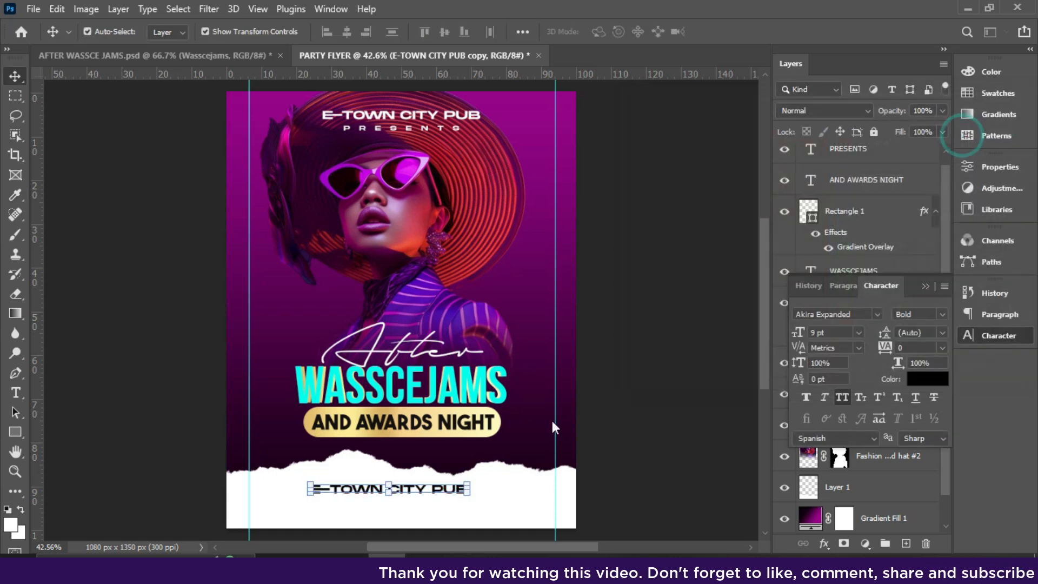
pyautogui.click(860, 332)
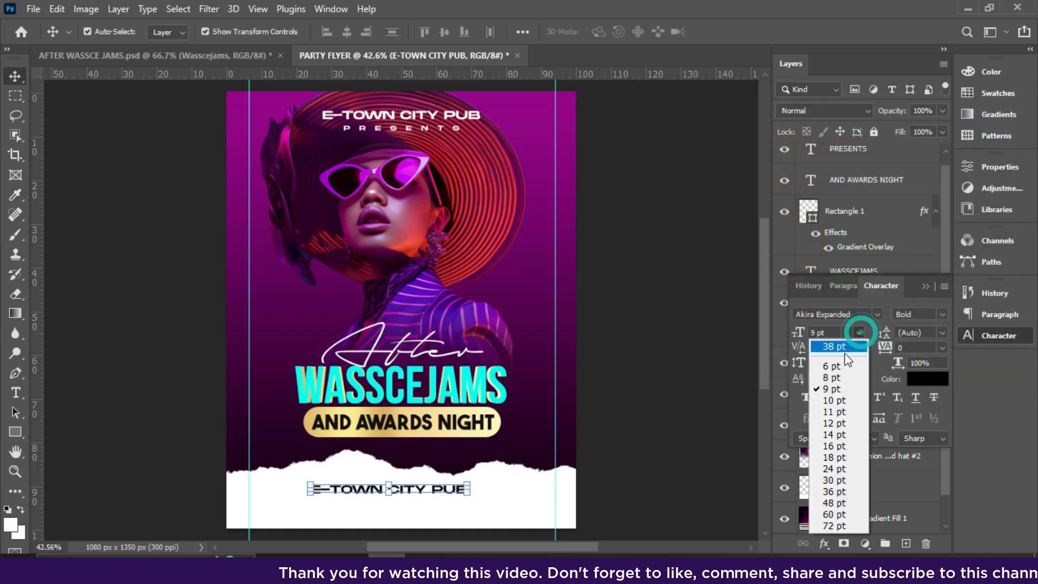
pyautogui.click(832, 377)
# - Retype the copied text as the two-line venue address, centre-aligned
pyautogui.hotkey('ctrl', '+')
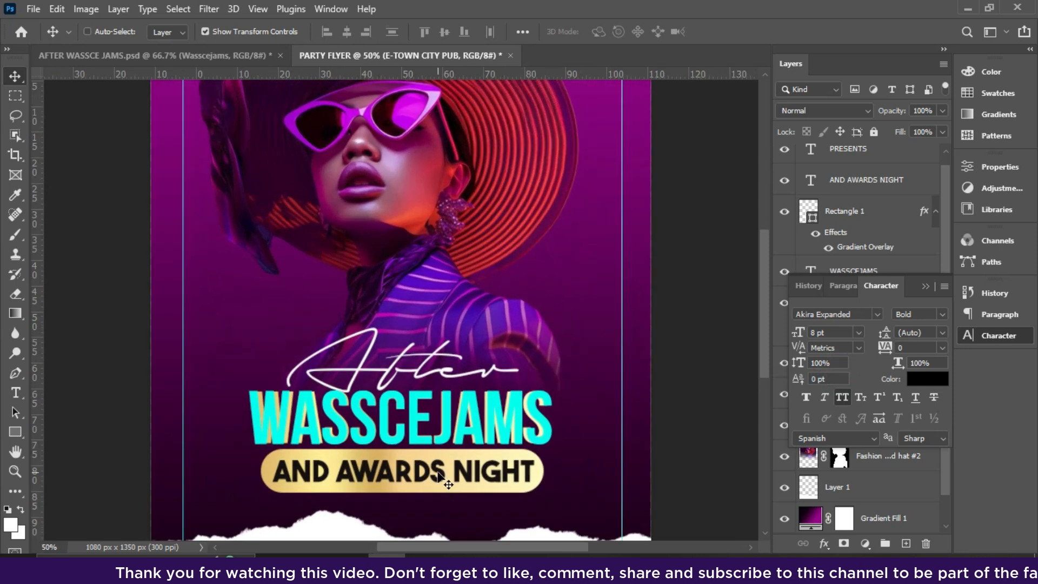
pyautogui.hotkey('ctrl', '+')
pyautogui.moveTo(763, 296); pyautogui.dragTo(752, 373)
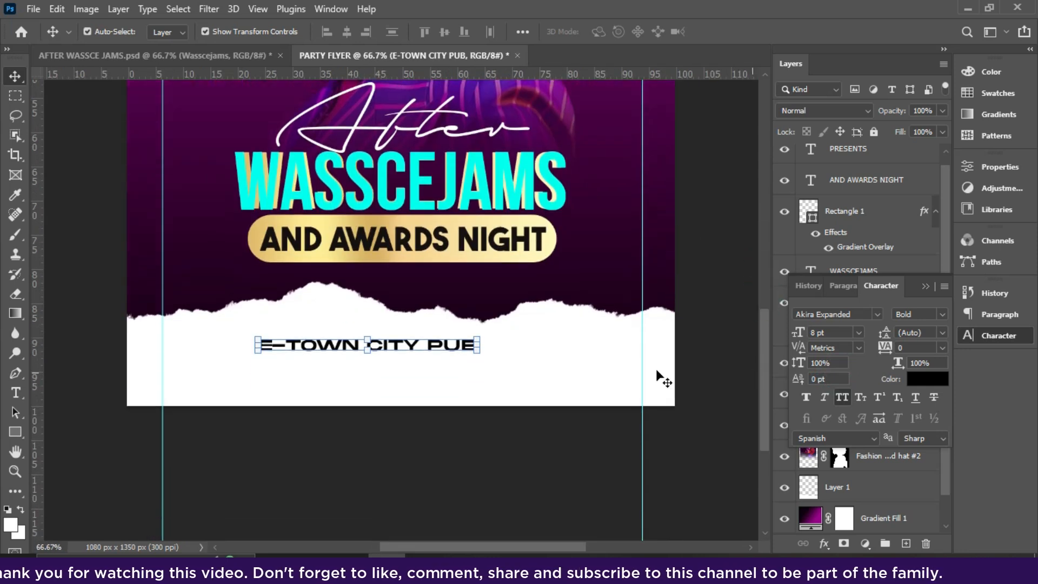
pyautogui.doubleClick(430, 346)
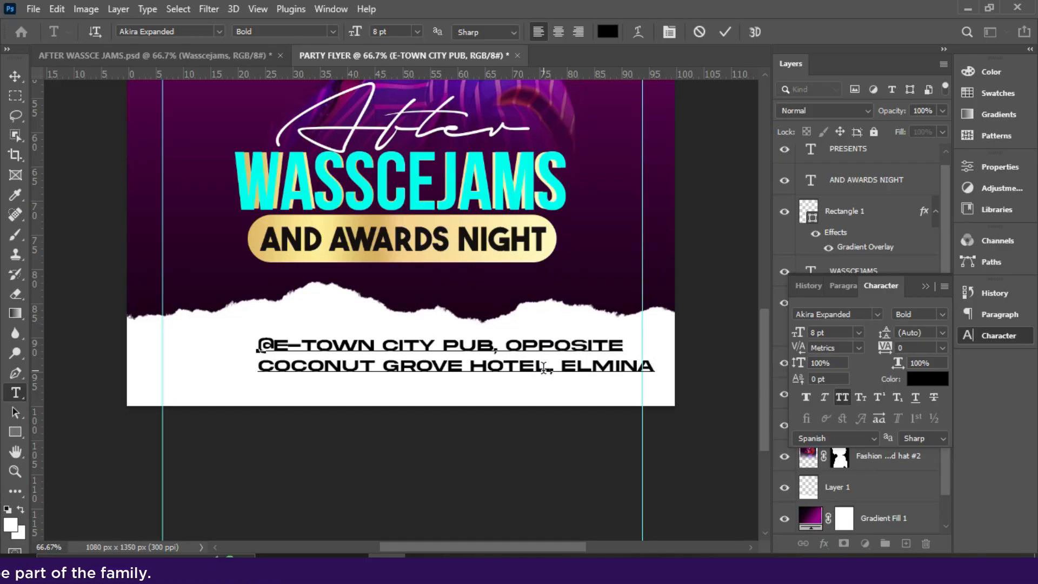
pyautogui.hotkey('ctrl', 'a')
pyautogui.click(559, 32)
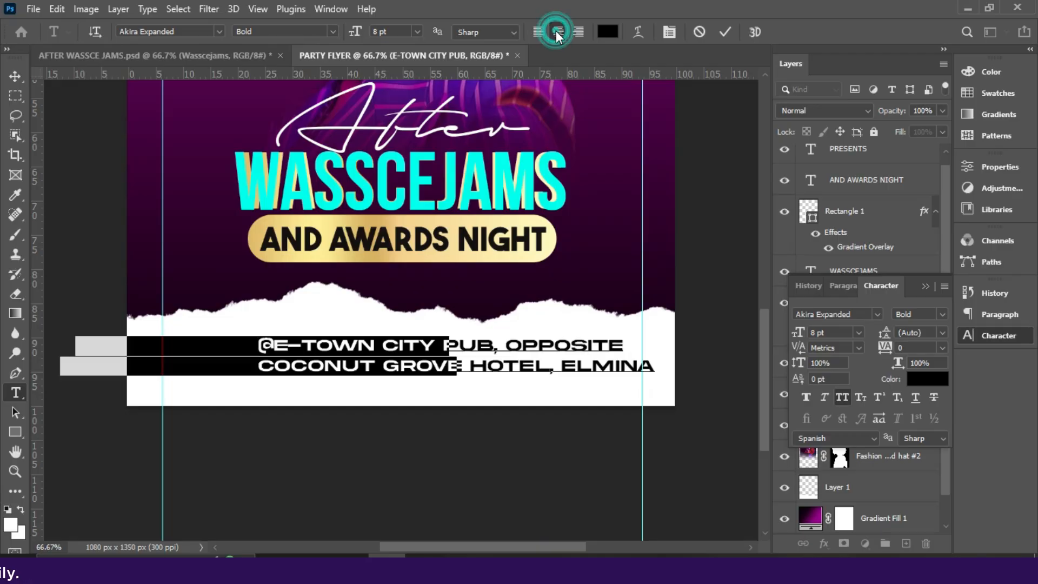
pyautogui.hotkey('ctrl', 'Return')
# - Centre the address horizontally on the canvas and nudge it up slightly
pyautogui.press('v')
pyautogui.hotkey('ctrl', 'a')
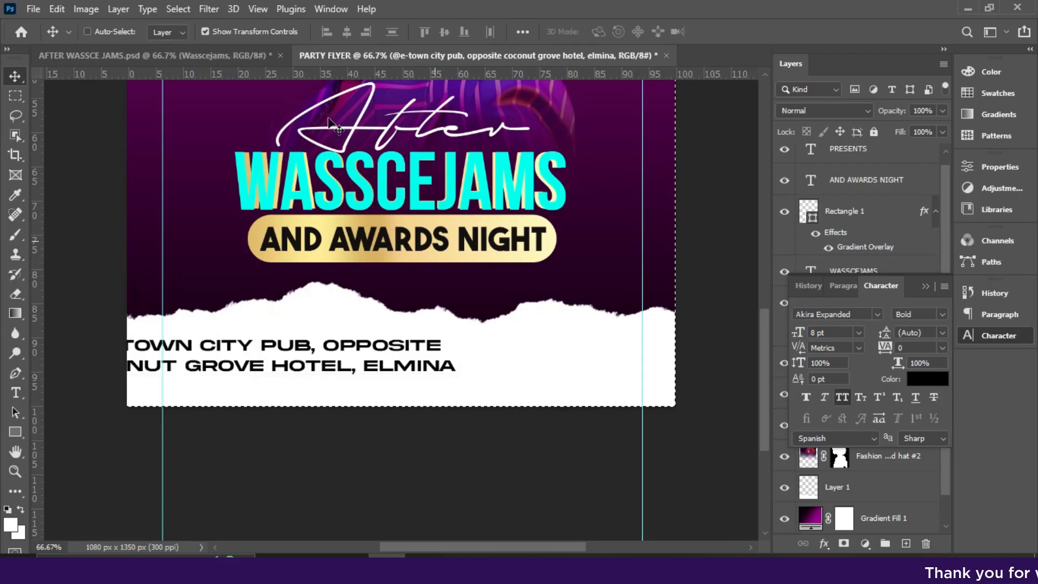
pyautogui.click(348, 33)
pyautogui.hotkey('ctrl', 'd')
pyautogui.hotkey('shift', 'Up')
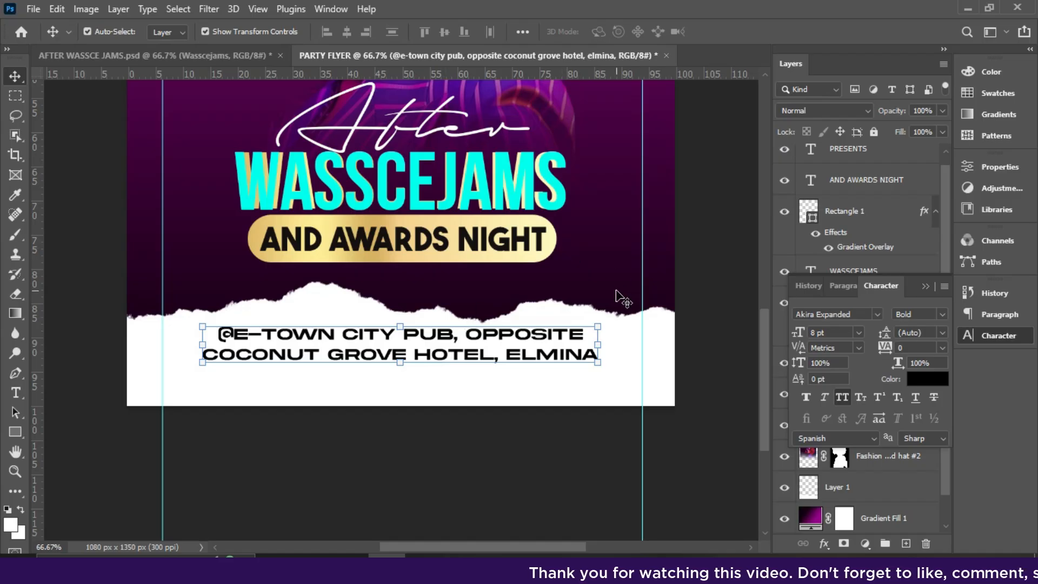
pyautogui.click(15, 431)
pyautogui.click(67, 491)
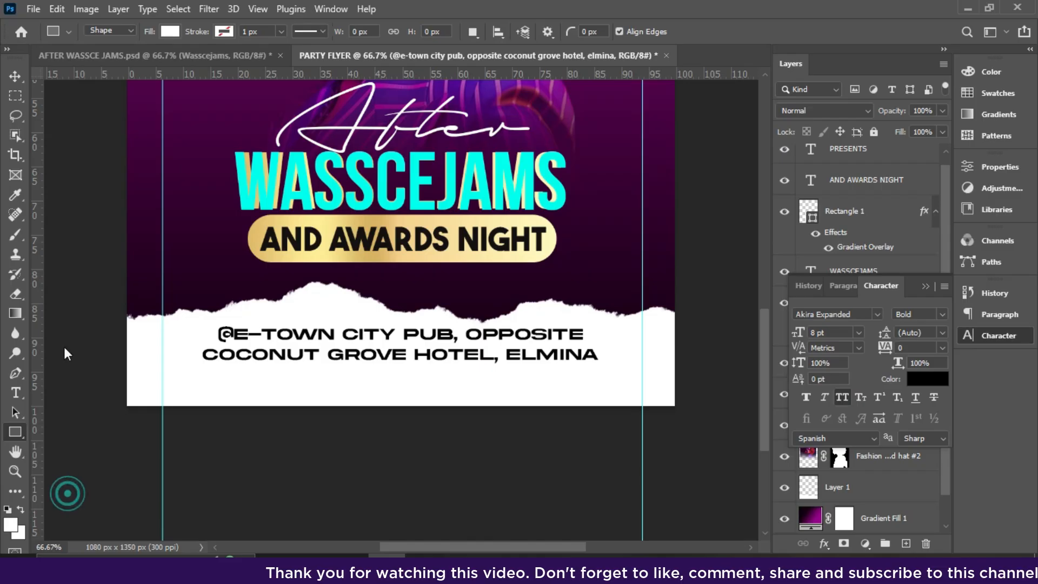
# - Draw a thin black line beneath the venue address
pyautogui.click(164, 31)
pyautogui.click(74, 112)
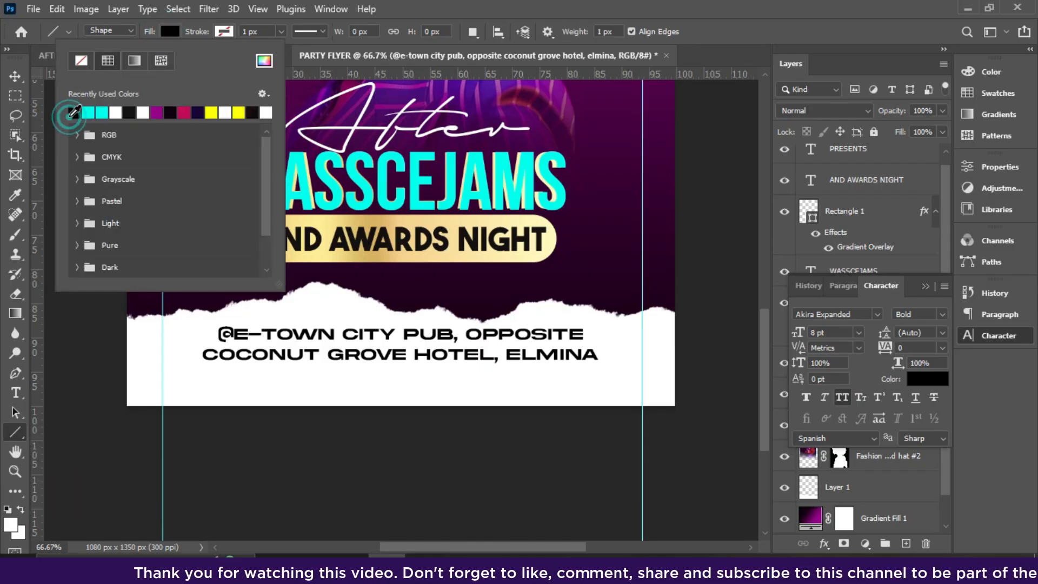
pyautogui.moveTo(195, 365); pyautogui.dragTo(609, 363)
# - Duplicate the address text below it and replace it with the contact phone number
pyautogui.click(15, 76)
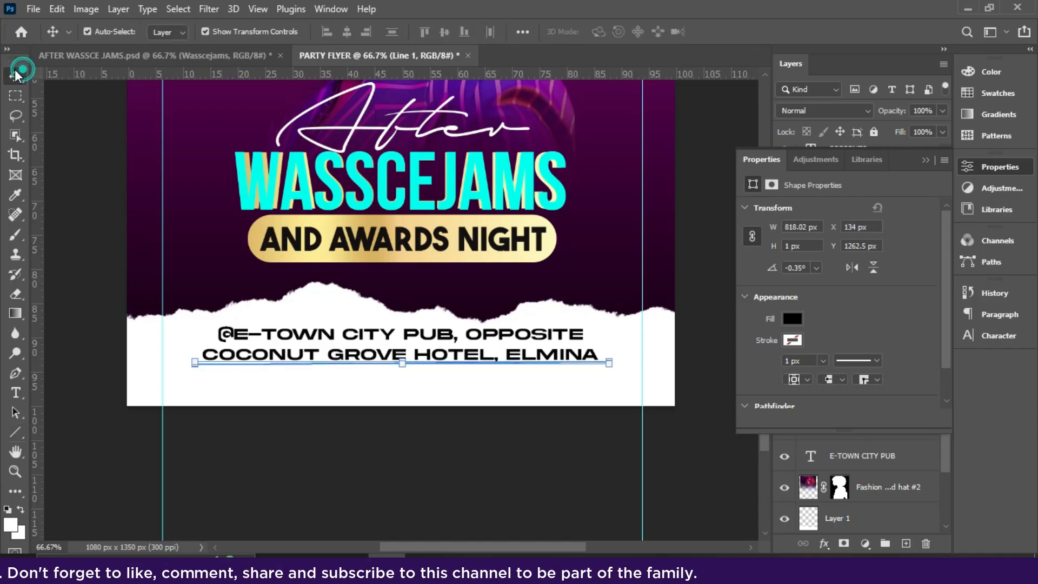
pyautogui.click(449, 340)
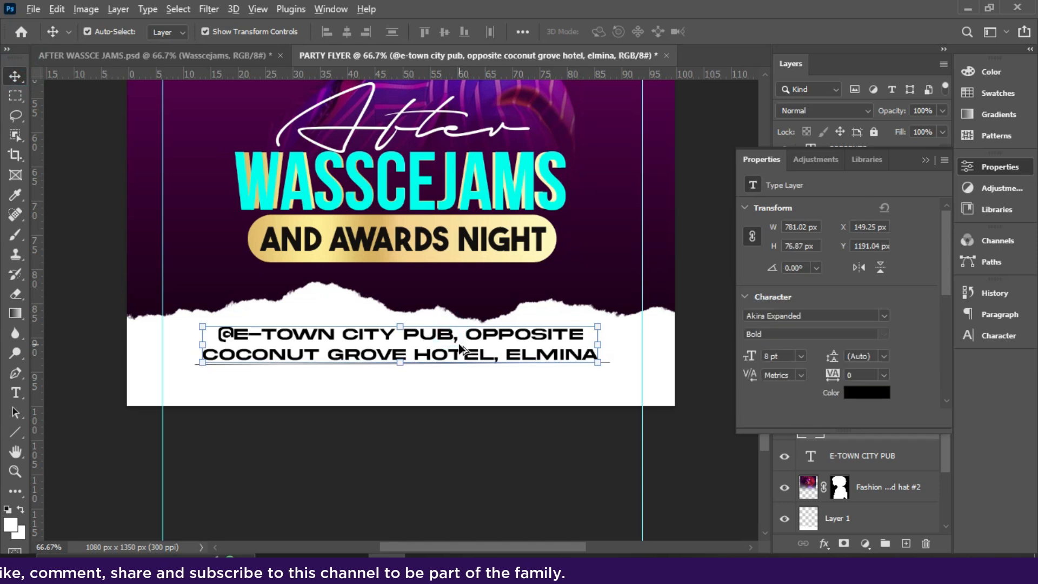
pyautogui.moveTo(460, 349); pyautogui.dragTo(460, 383)
pyautogui.doubleClick(459, 378)
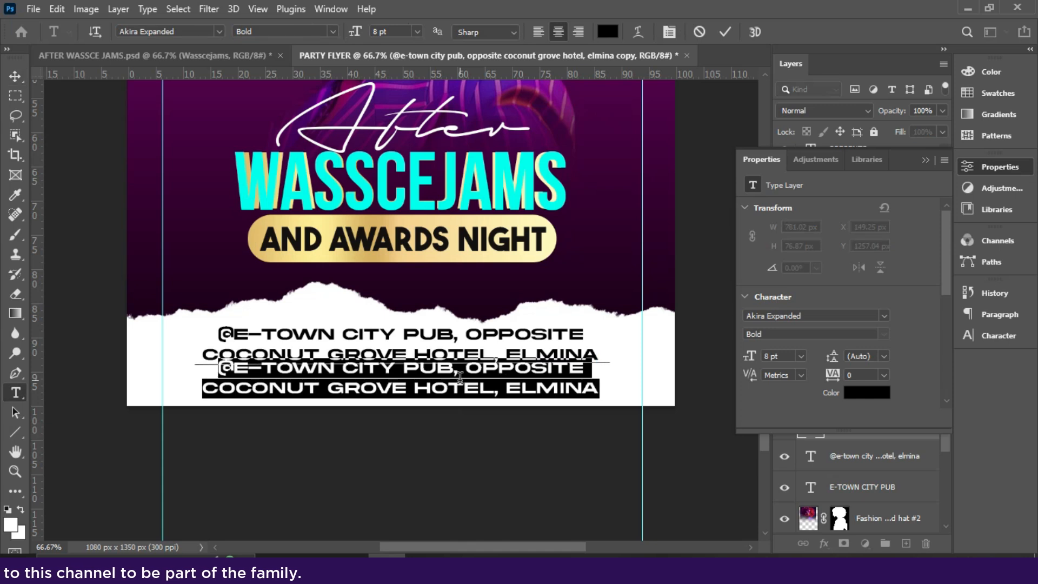
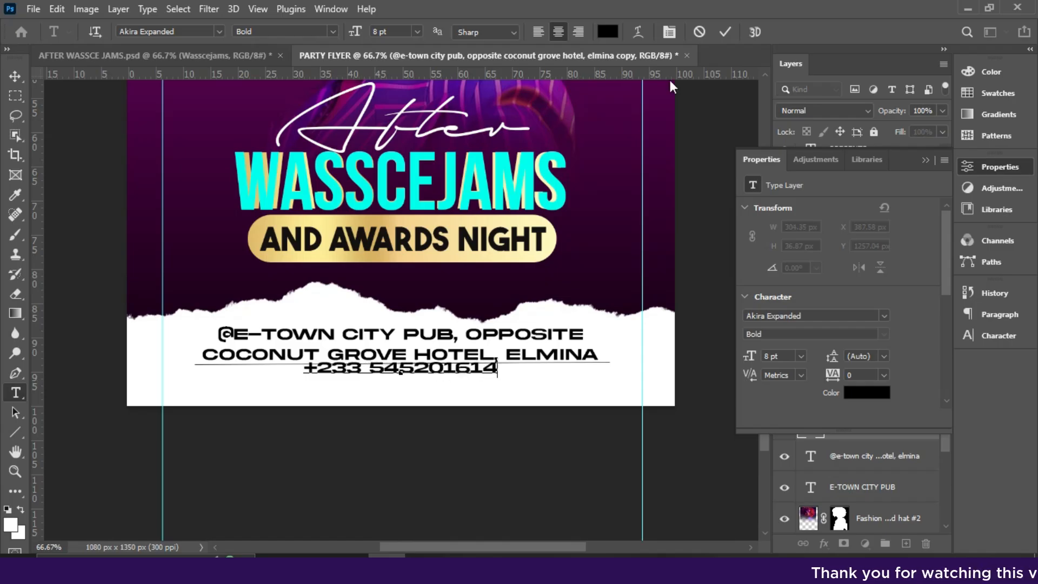
pyautogui.click(725, 32)
pyautogui.press('v')
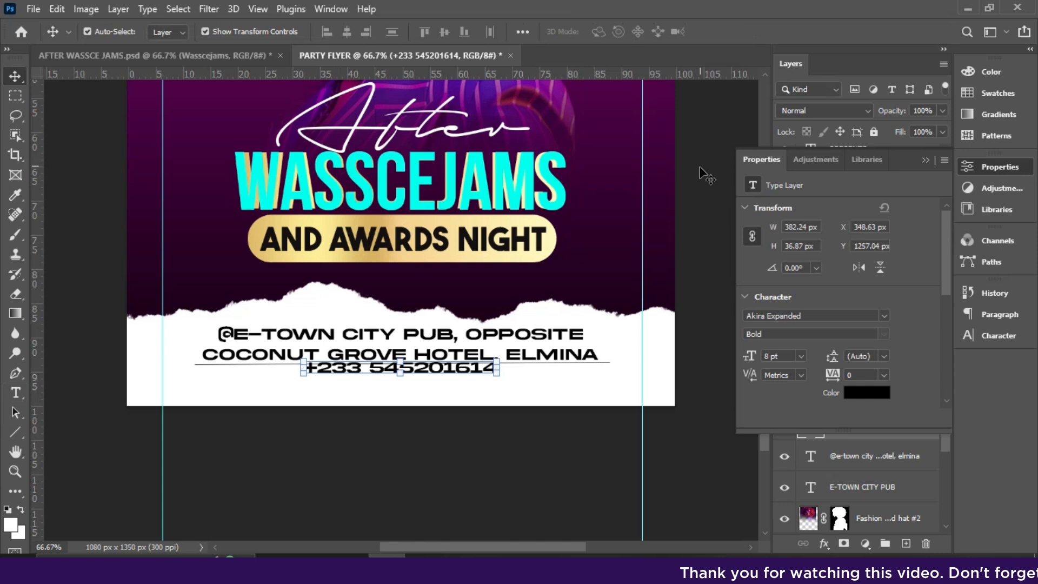
# - Colour the phone number red ff0000 and set it to 9 pt
pyautogui.click(926, 160)
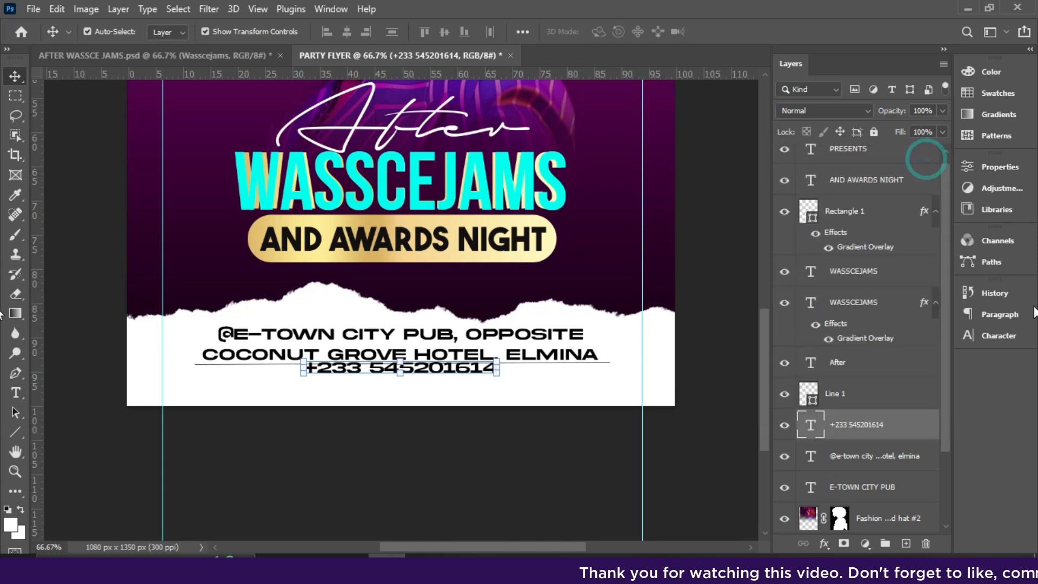
pyautogui.click(1000, 336)
pyautogui.click(928, 378)
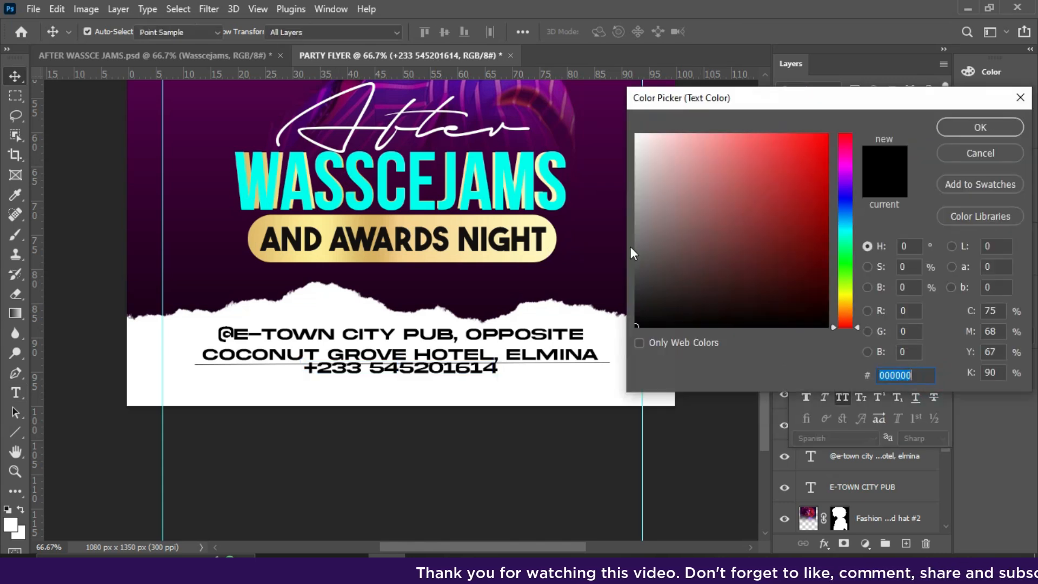
pyautogui.write('ff0000')
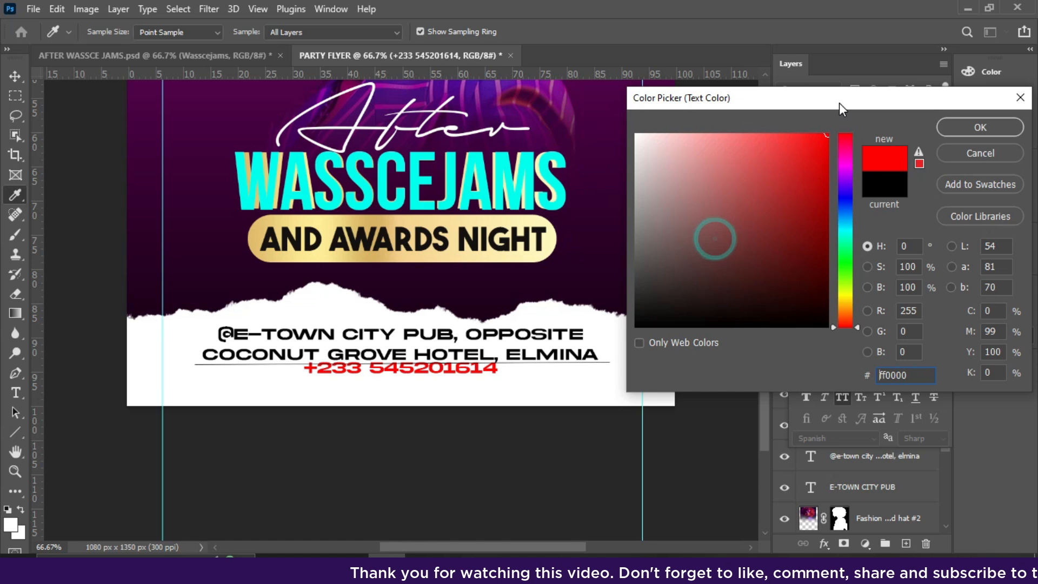
pyautogui.click(971, 131)
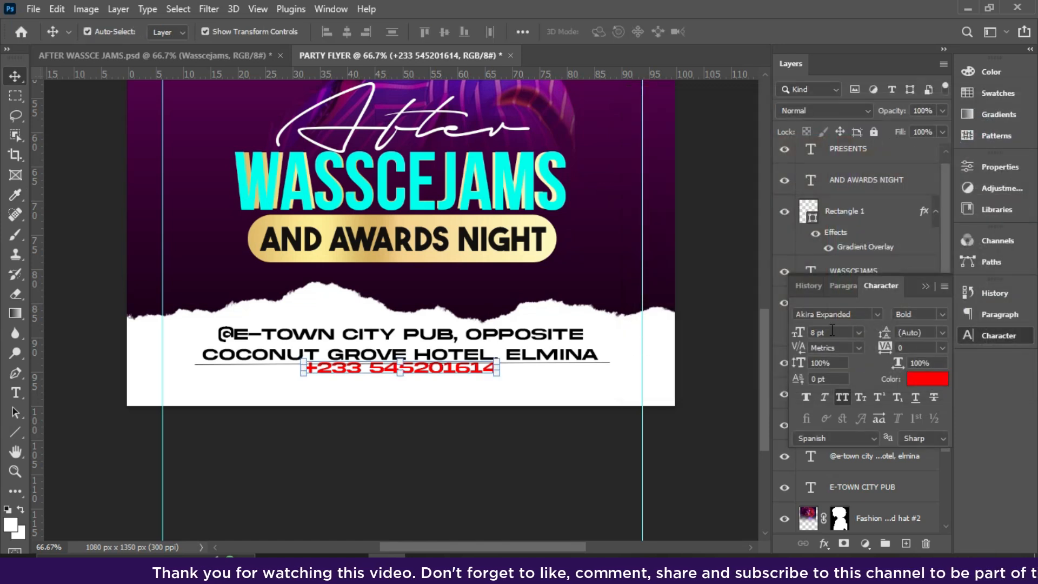
pyautogui.click(859, 333)
pyautogui.click(834, 389)
# - Centre the phone number horizontally on the flyer and nudge it down slightly
pyautogui.hotkey('ctrl', 'a')
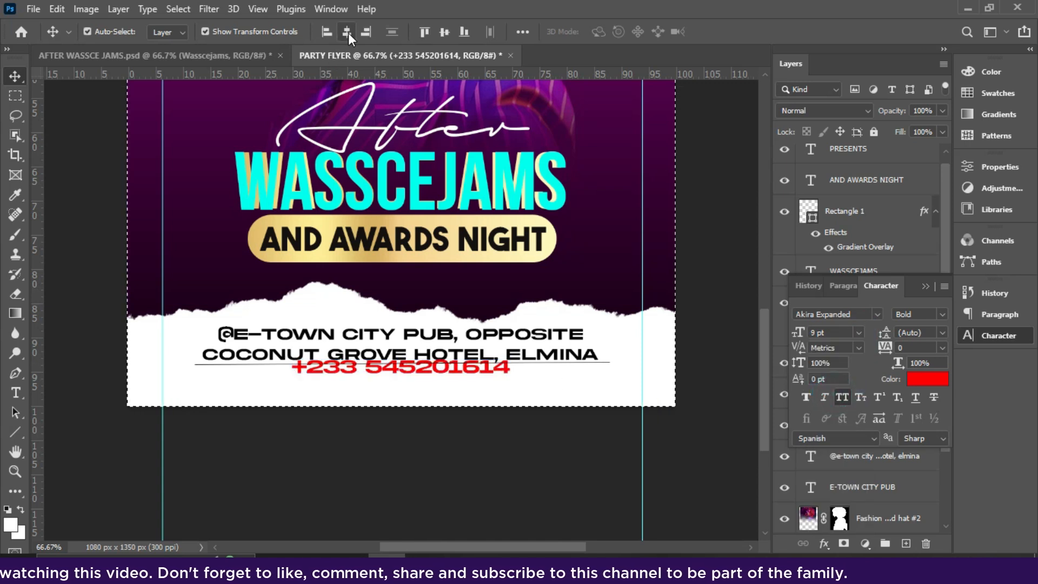
pyautogui.click(347, 32)
pyautogui.hotkey('ctrl', 'd')
pyautogui.press('Down')
pyautogui.press('Down')
pyautogui.press('Down')
pyautogui.press('Down')
pyautogui.press('Down')
pyautogui.press('Down')
pyautogui.press('Down')
pyautogui.press('Down')
pyautogui.press('Down')
pyautogui.press('Down')
pyautogui.press('Down')
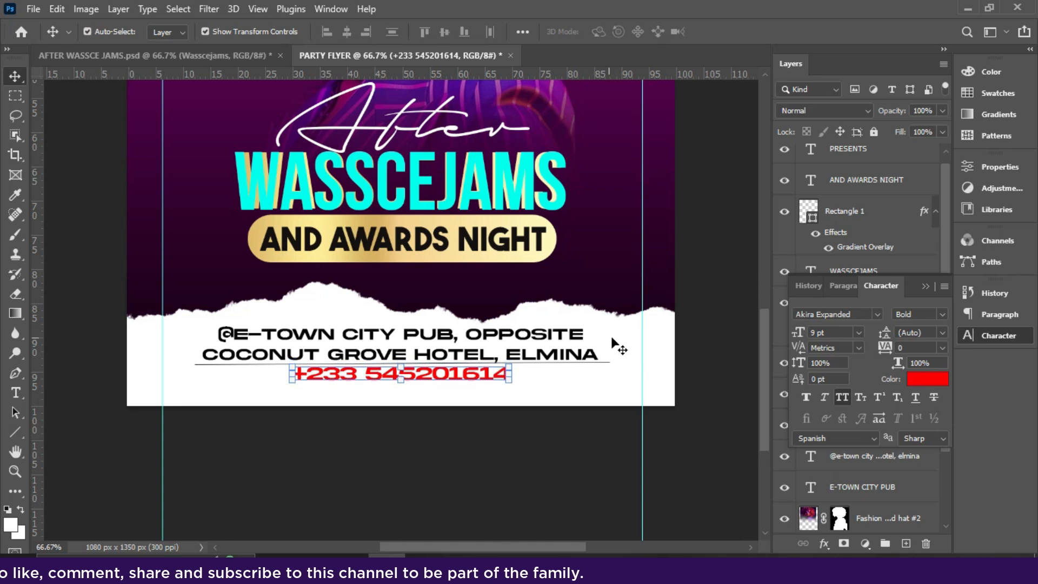
pyautogui.keyDown('ctrl'); pyautogui.click(628, 335); pyautogui.keyUp('ctrl')
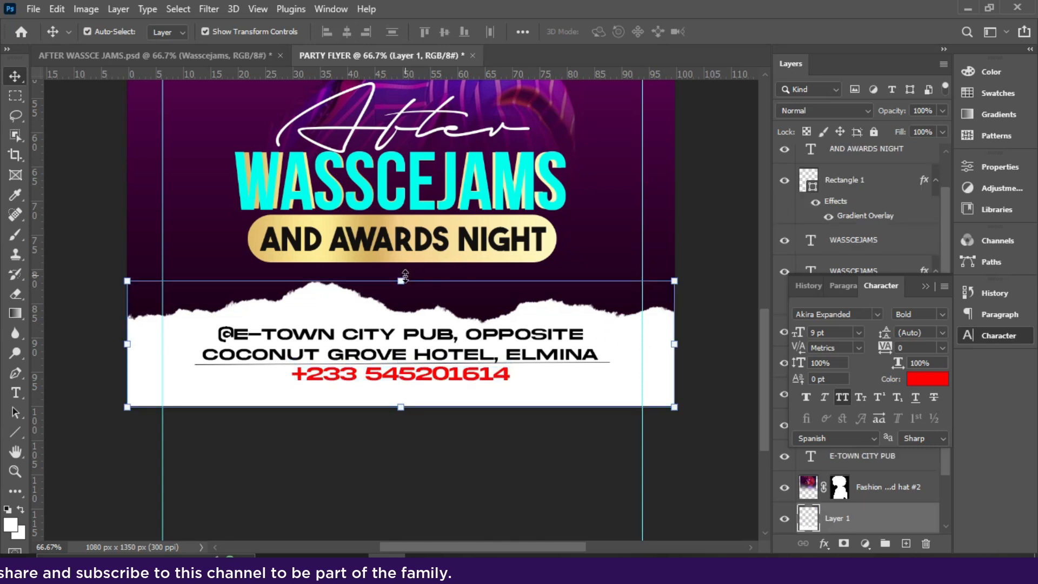
# - Stretch the white torn-paper strip taller by pulling its top edge upward
pyautogui.click(403, 277)
pyautogui.moveTo(404, 276); pyautogui.dragTo(402, 264)
pyautogui.press('Return')
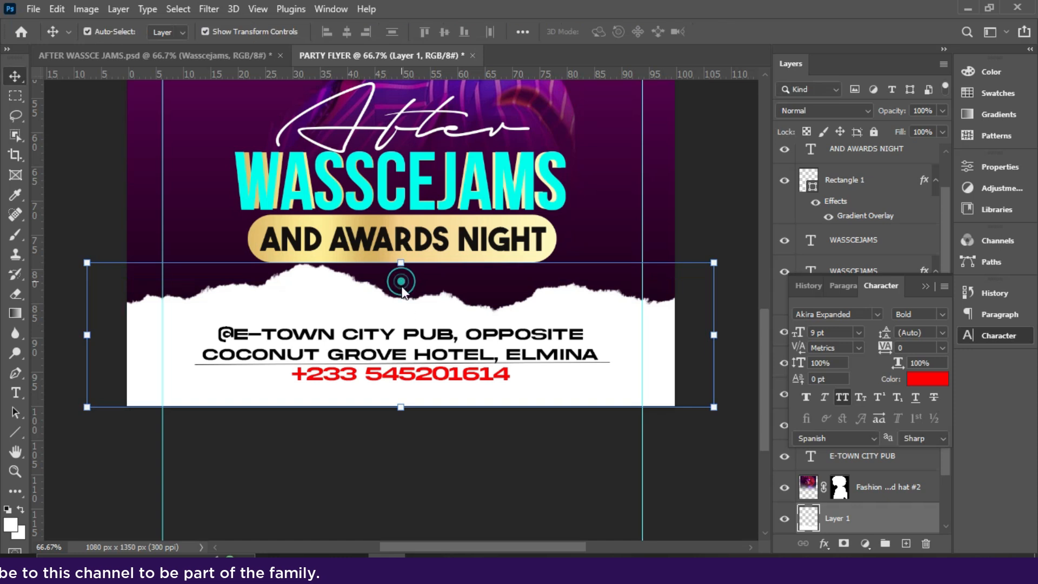
# - Nudge the venue address text and its divider line slightly higher
pyautogui.click(416, 344)
pyautogui.press('Up')
pyautogui.press('Up')
pyautogui.press('Up')
pyautogui.press('Up')
pyautogui.press('Up')
pyautogui.press('Up')
pyautogui.press('Up')
pyautogui.press('Up')
pyautogui.press('Up')
pyautogui.press('Up')
pyautogui.press('Up')
pyautogui.press('Up')
pyautogui.press('Up')
pyautogui.press('Up')
pyautogui.press('Up')
pyautogui.press('Up')
pyautogui.press('Up')
pyautogui.press('Up')
pyautogui.press('Up')
pyautogui.press('Up')
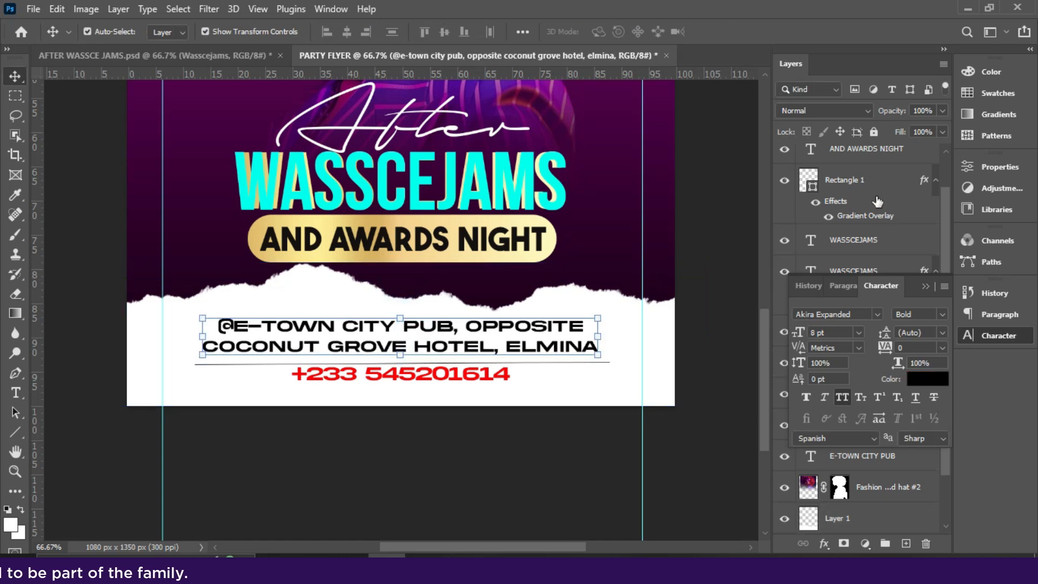
pyautogui.click(925, 286)
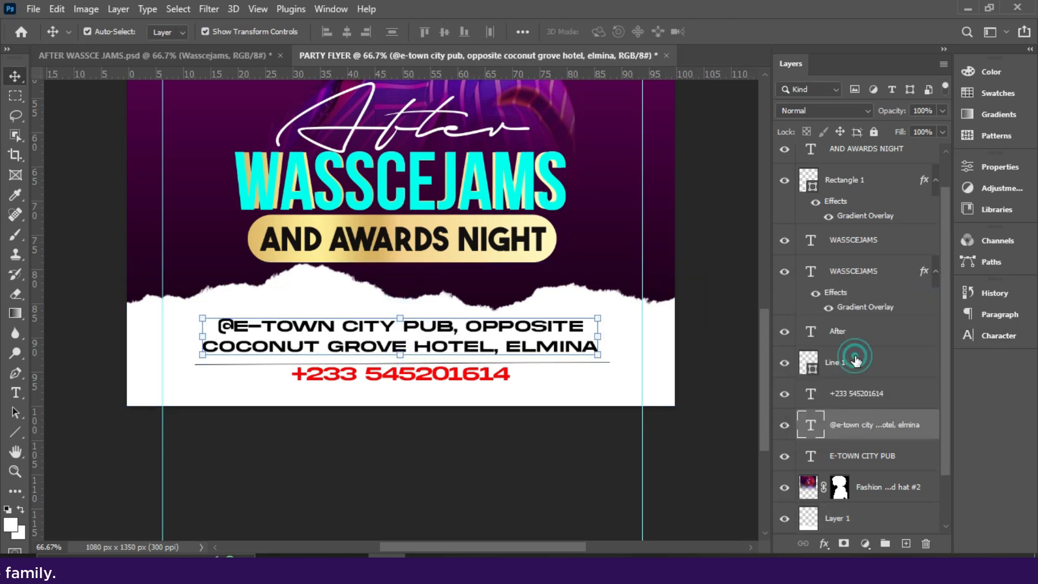
pyautogui.click(855, 361)
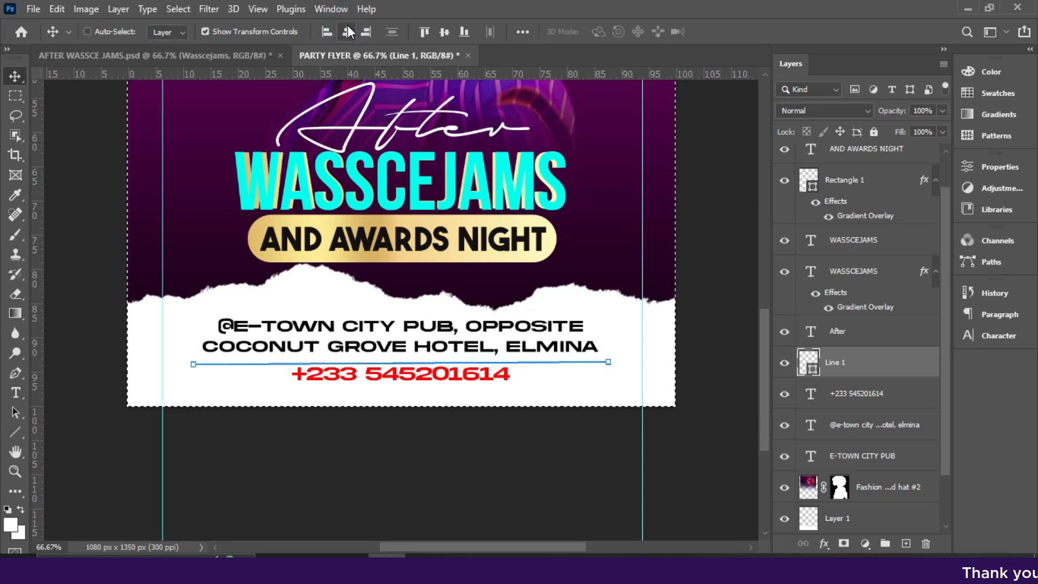
pyautogui.hotkey('ctrl', 'd')
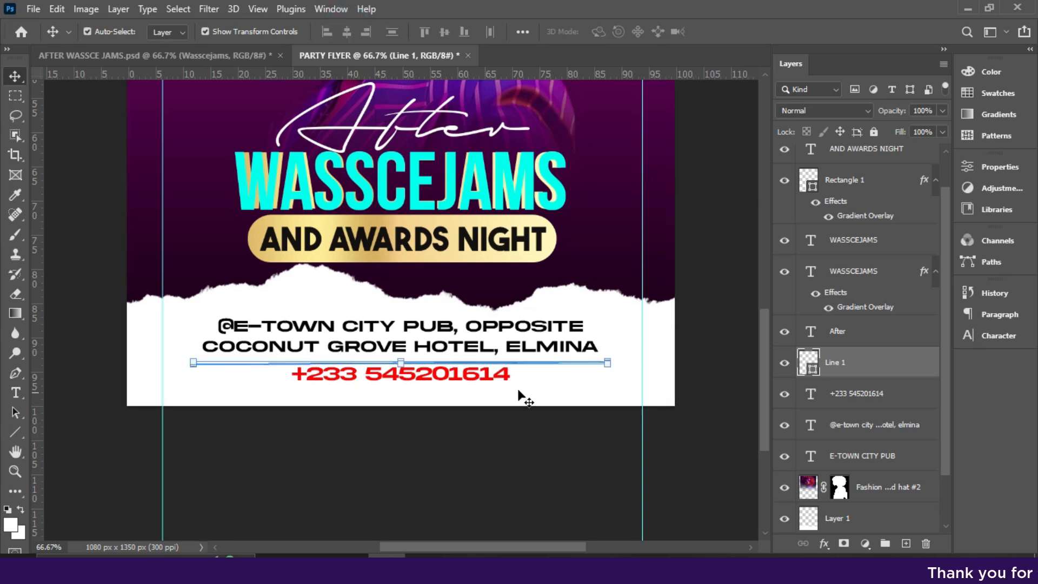
pyautogui.click(608, 361)
pyautogui.click(366, 371)
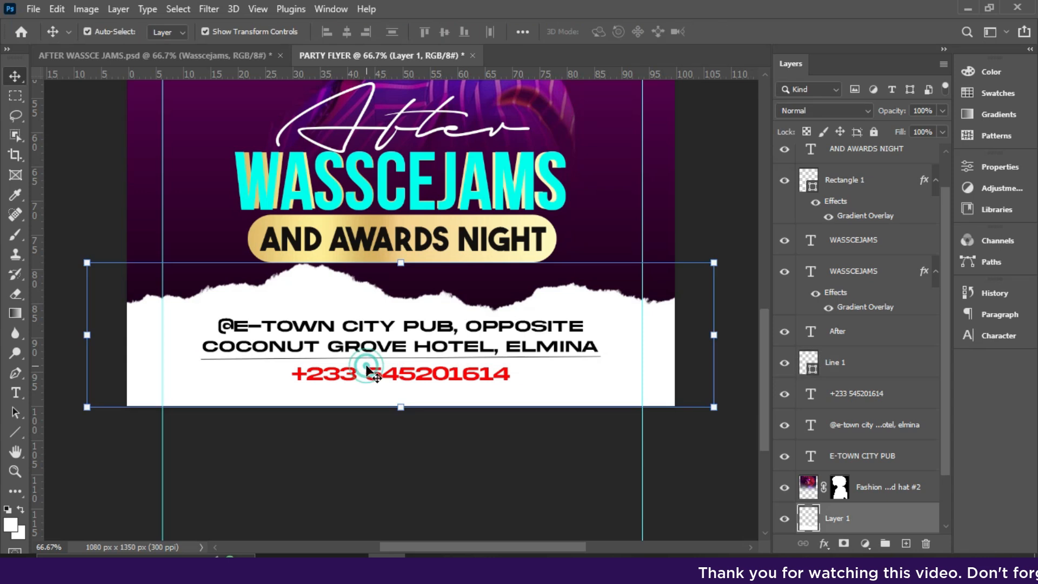
# - Insert 'FOR ENQUIRIES:' in front of the red phone number
pyautogui.click(374, 373)
pyautogui.doubleClick(373, 373)
pyautogui.click(298, 373)
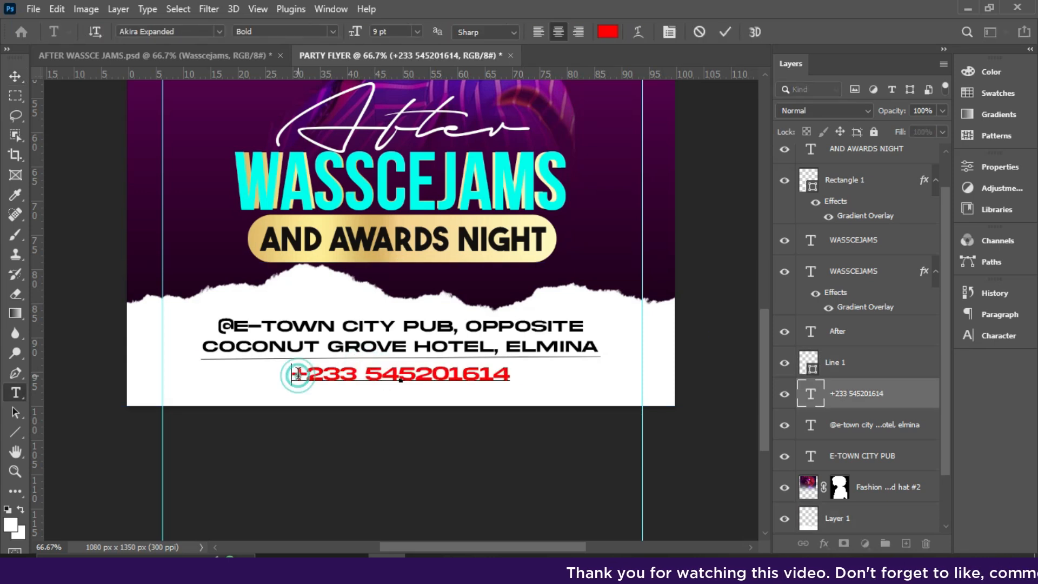
pyautogui.write('FOR ENQUIRIES')
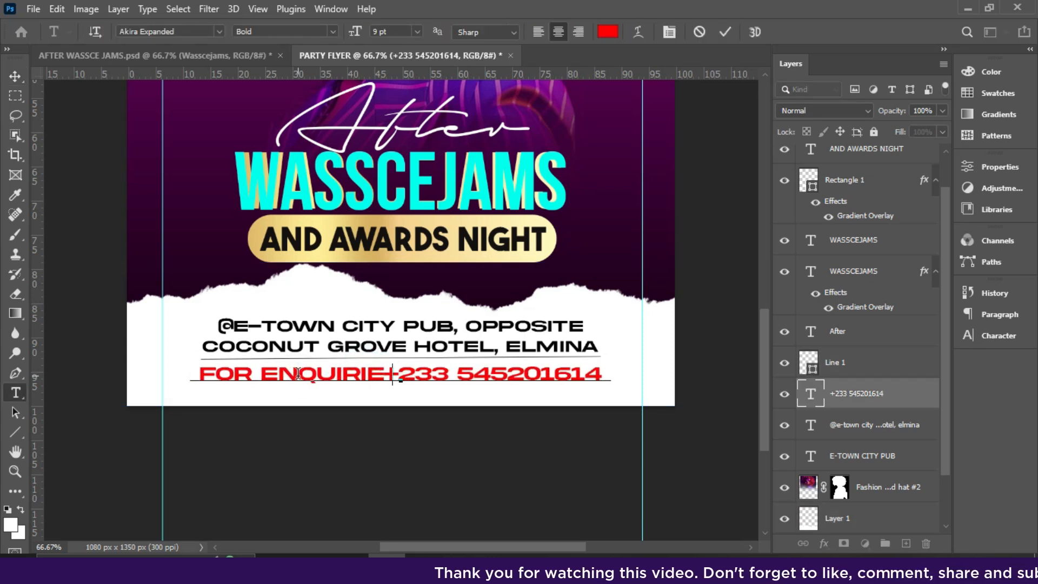
pyautogui.press('BackSpace')
pyautogui.write(':')
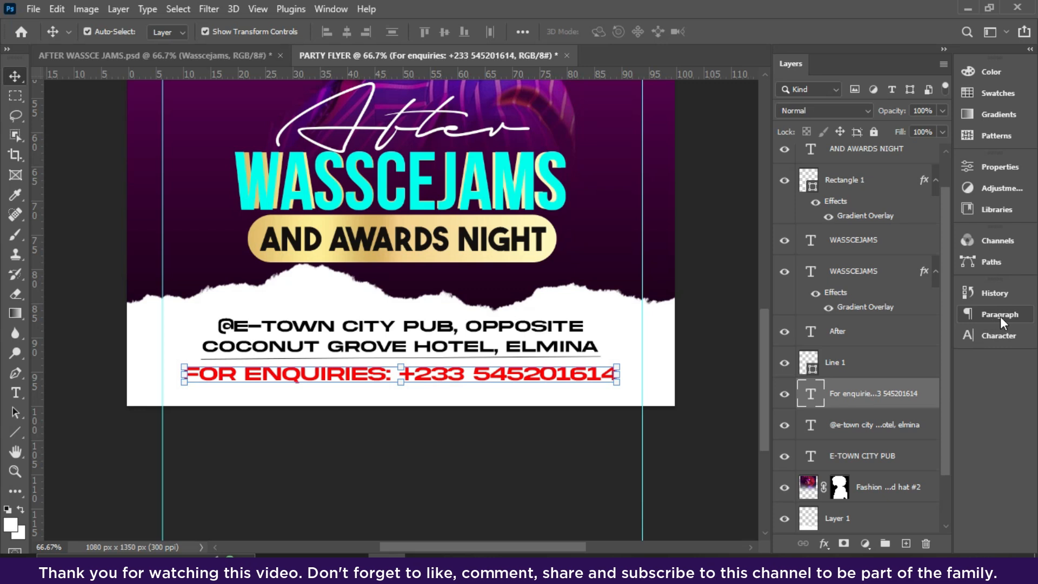
# - Set the enquiries line's font size to 8 pt
pyautogui.click(1000, 336)
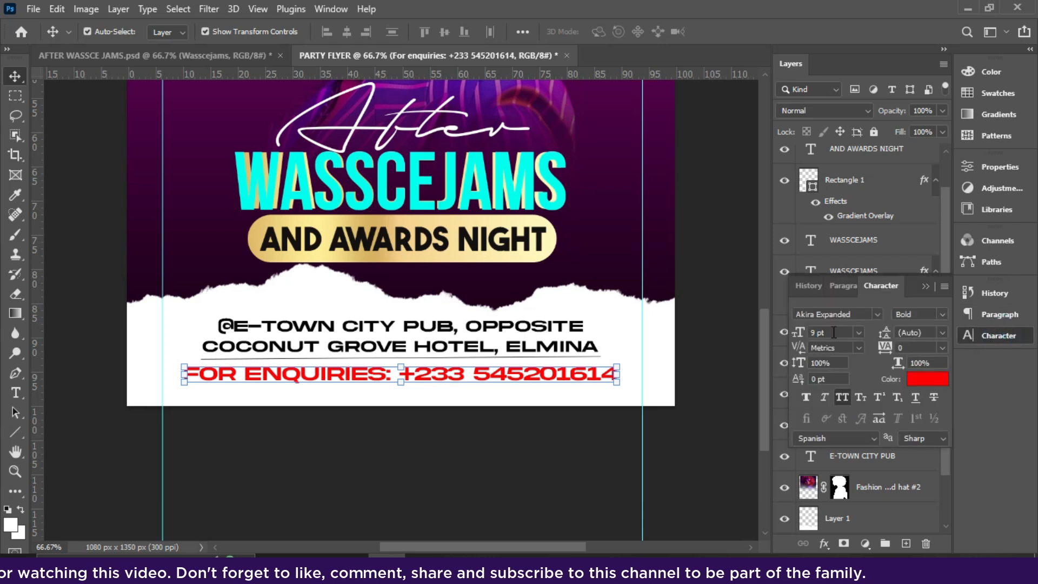
pyautogui.moveTo(799, 332); pyautogui.dragTo(787, 325)
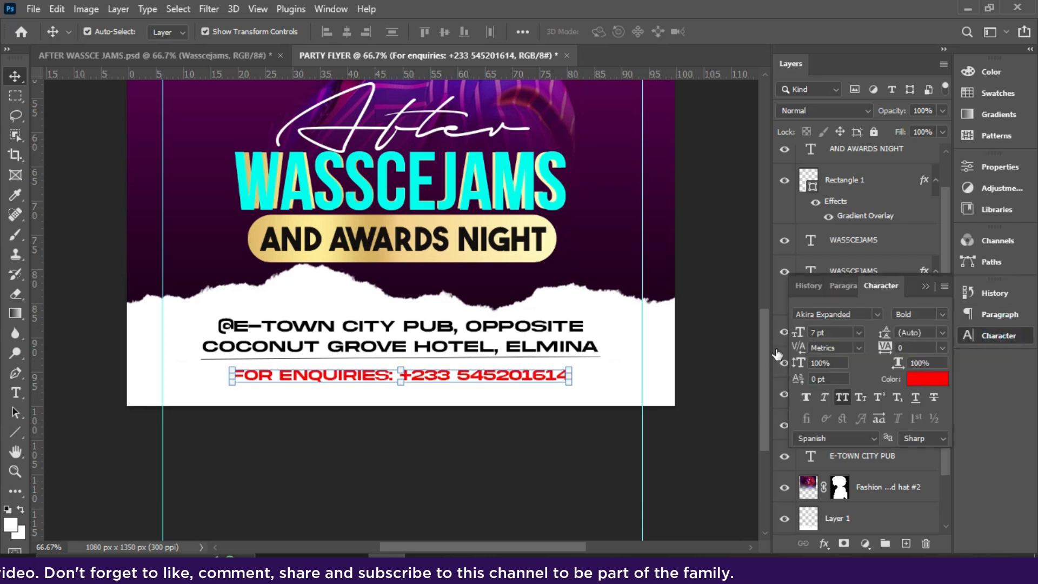
pyautogui.click(859, 332)
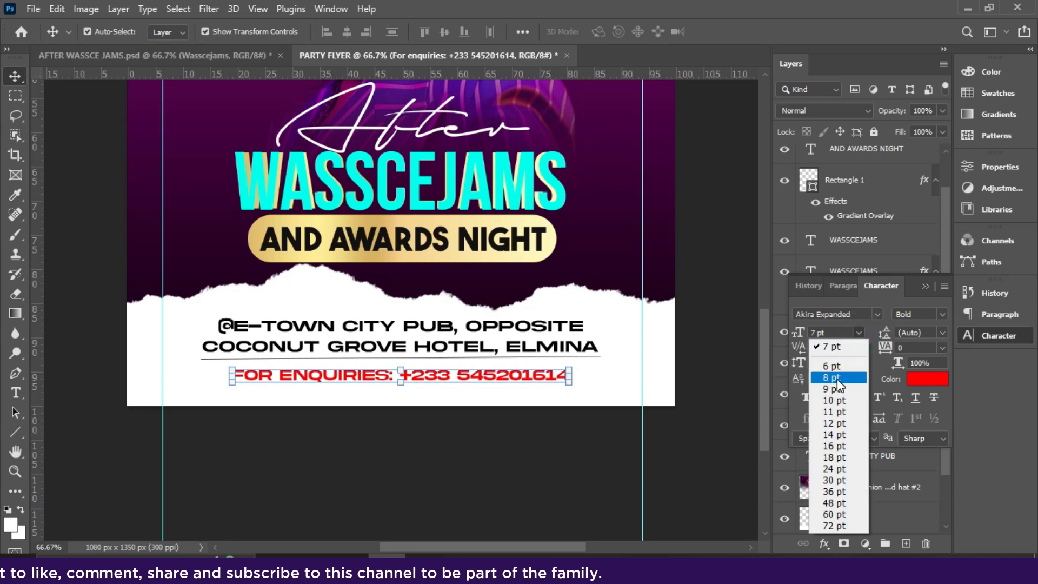
pyautogui.click(836, 379)
# - Centre the enquiries line horizontally on the flyer and nudge it up under the divider
pyautogui.hotkey('ctrl', 'a')
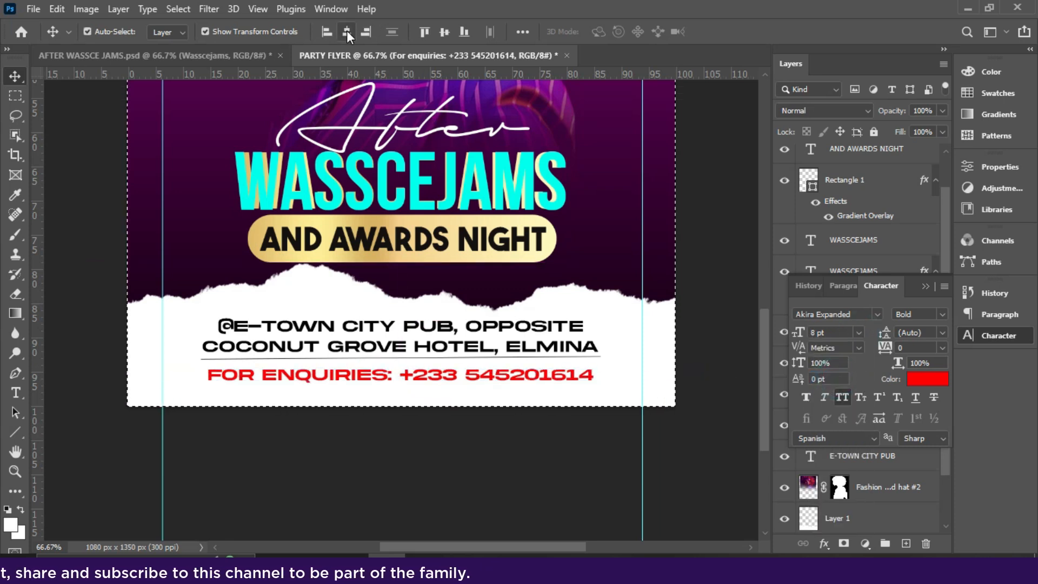
pyautogui.click(346, 31)
pyautogui.hotkey('ctrl', 'd')
pyautogui.press('Up')
pyautogui.press('Up')
pyautogui.press('Up')
pyautogui.press('Up')
pyautogui.press('Up')
pyautogui.press('Up')
pyautogui.press('Up')
pyautogui.press('Up')
pyautogui.press('Up')
pyautogui.press('Up')
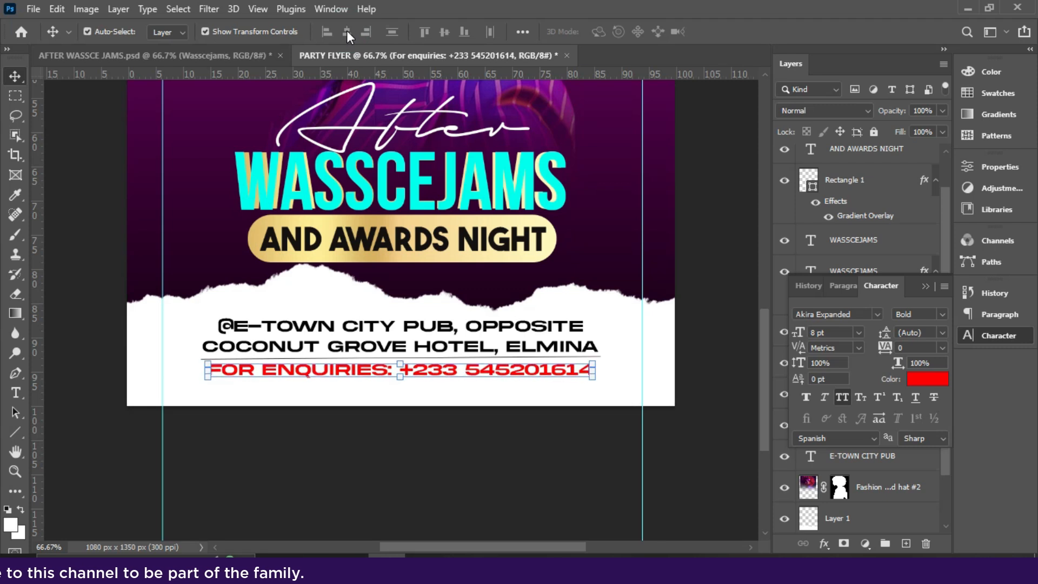
pyautogui.click(925, 287)
pyautogui.click(865, 376)
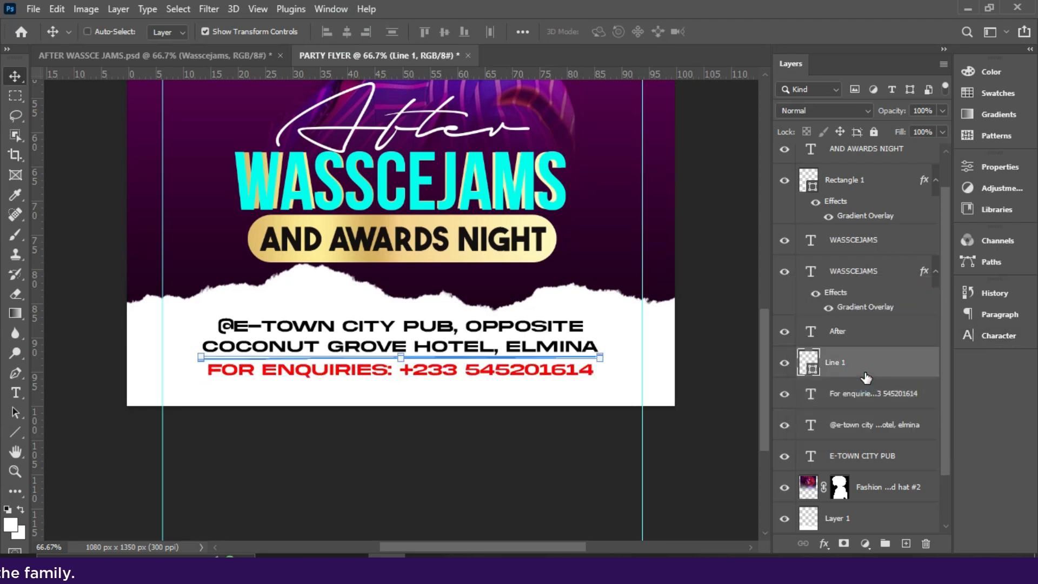
# - Duplicate the divider line and move the copy up above the address text
pyautogui.hotkey('ctrl', 'j')
pyautogui.press('Up')
pyautogui.press('Up')
pyautogui.press('Up')
pyautogui.press('Up')
pyautogui.press('Up')
pyautogui.press('Up')
pyautogui.press('Up')
pyautogui.press('Up')
pyautogui.press('Up')
pyautogui.press('Up')
pyautogui.press('Up')
pyautogui.press('Up')
pyautogui.press('Up')
pyautogui.press('Up')
pyautogui.press('Up')
pyautogui.press('Up')
pyautogui.press('Up')
pyautogui.press('Up')
pyautogui.press('Up')
pyautogui.press('Up')
pyautogui.press('Up')
pyautogui.press('Up')
pyautogui.press('Up')
pyautogui.press('Up')
pyautogui.press('Up')
pyautogui.press('Up')
pyautogui.press('Up')
pyautogui.press('Up')
pyautogui.press('Up')
pyautogui.press('Up')
pyautogui.press('Up')
pyautogui.press('Up')
pyautogui.press('Up')
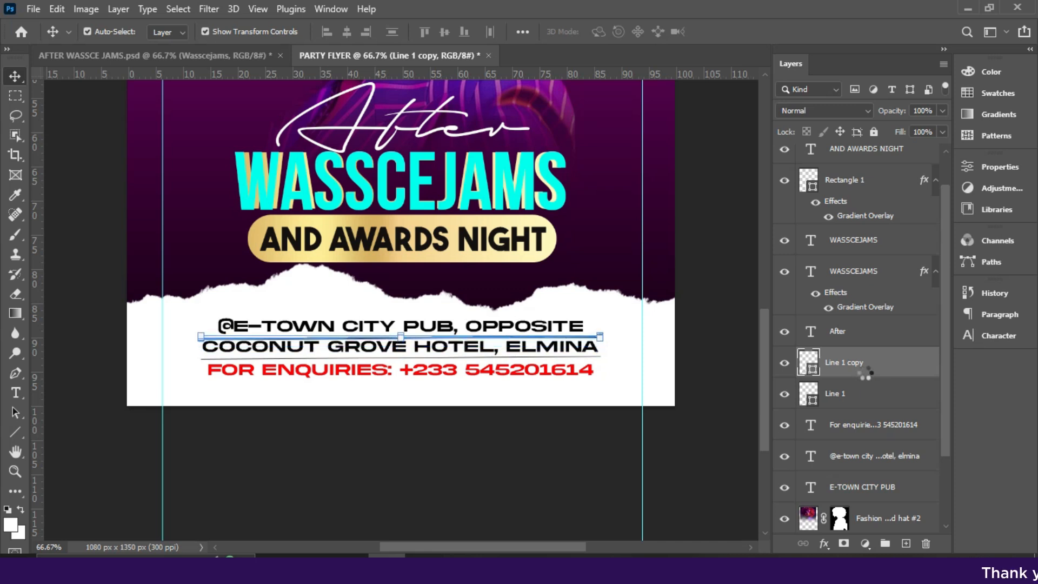
pyautogui.press('Up')
pyautogui.press('Up')
pyautogui.press('Up')
pyautogui.press('Up')
pyautogui.press('Up')
pyautogui.press('Up')
pyautogui.press('Up')
pyautogui.press('Up')
pyautogui.press('Up')
pyautogui.press('Up')
pyautogui.press('Up')
pyautogui.press('Up')
pyautogui.press('Up')
pyautogui.press('Up')
pyautogui.press('Up')
pyautogui.press('Up')
pyautogui.press('Up')
pyautogui.press('Up')
pyautogui.press('Up')
pyautogui.press('Up')
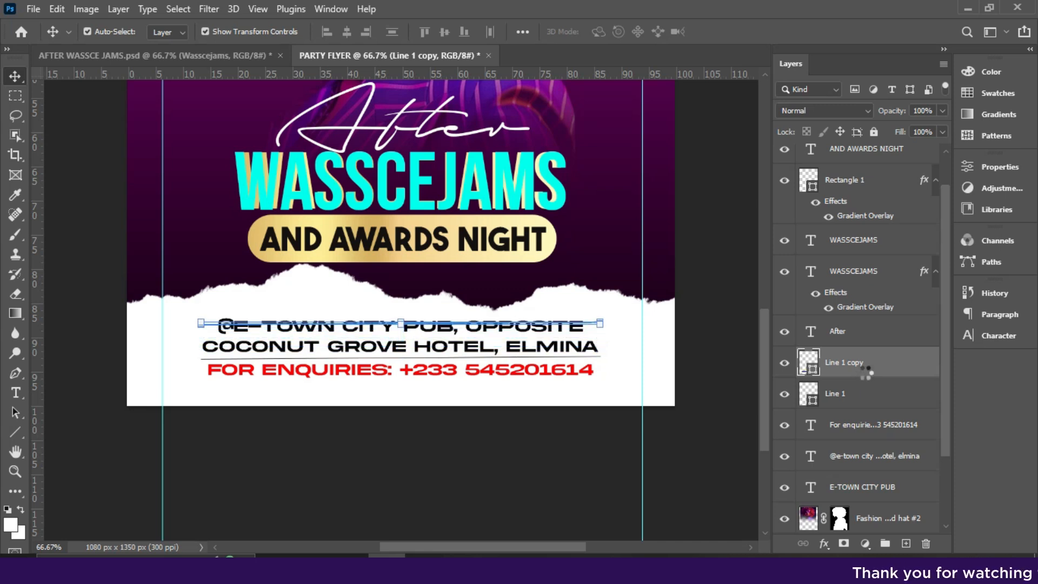
pyautogui.click(535, 470)
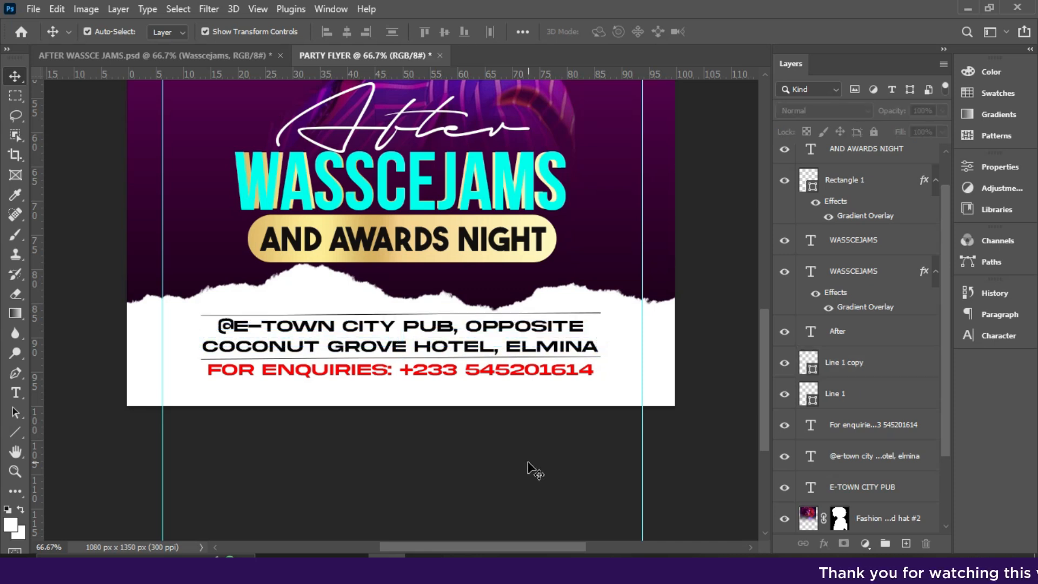
# - Shorten the copied divider line to about 96.4% width
pyautogui.click(861, 372)
pyautogui.hotkey('ctrl', 't')
pyautogui.moveTo(599, 313); pyautogui.dragTo(595, 316)
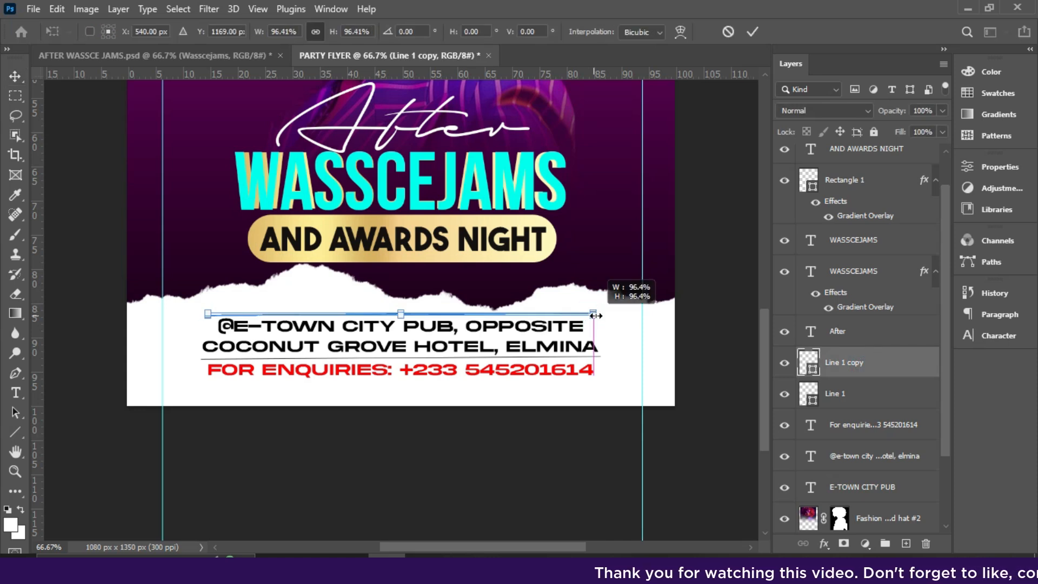
pyautogui.press('Return')
pyautogui.click(598, 423)
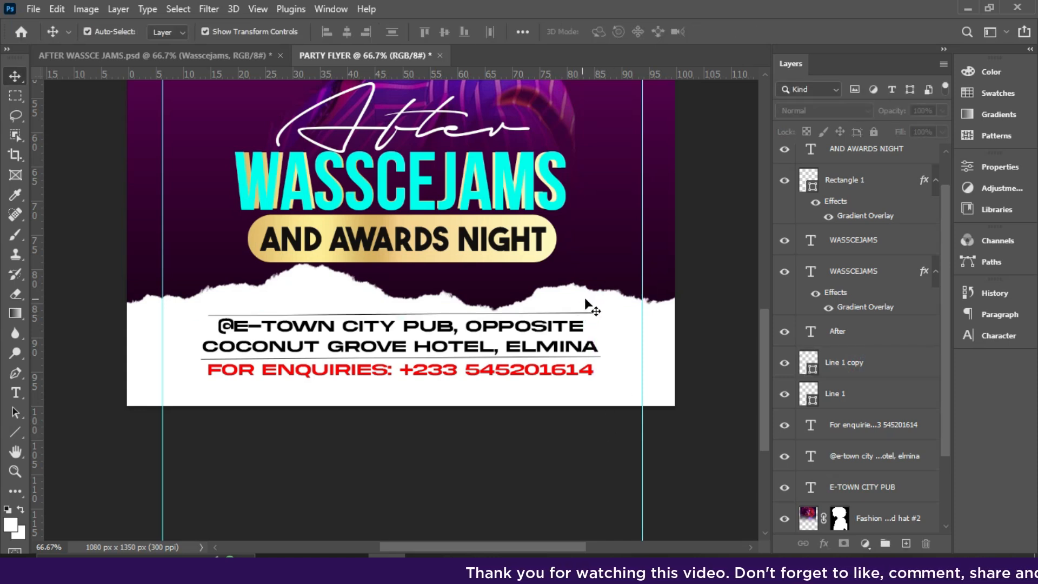
pyautogui.click(345, 294)
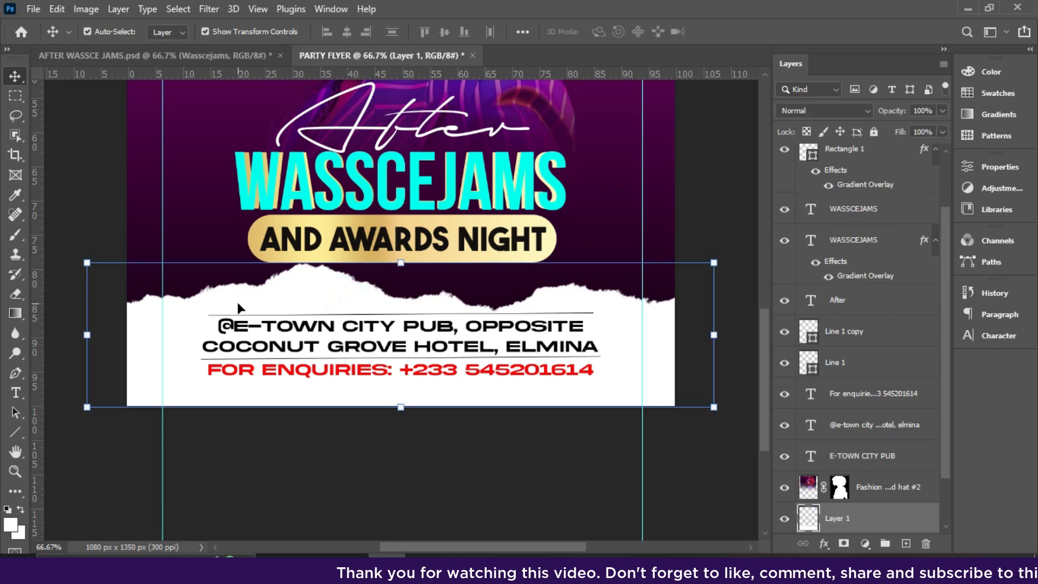
# - Shift the torn paper strip left and rescale it to span the flyer's full bottom width
pyautogui.moveTo(238, 309); pyautogui.dragTo(199, 305)
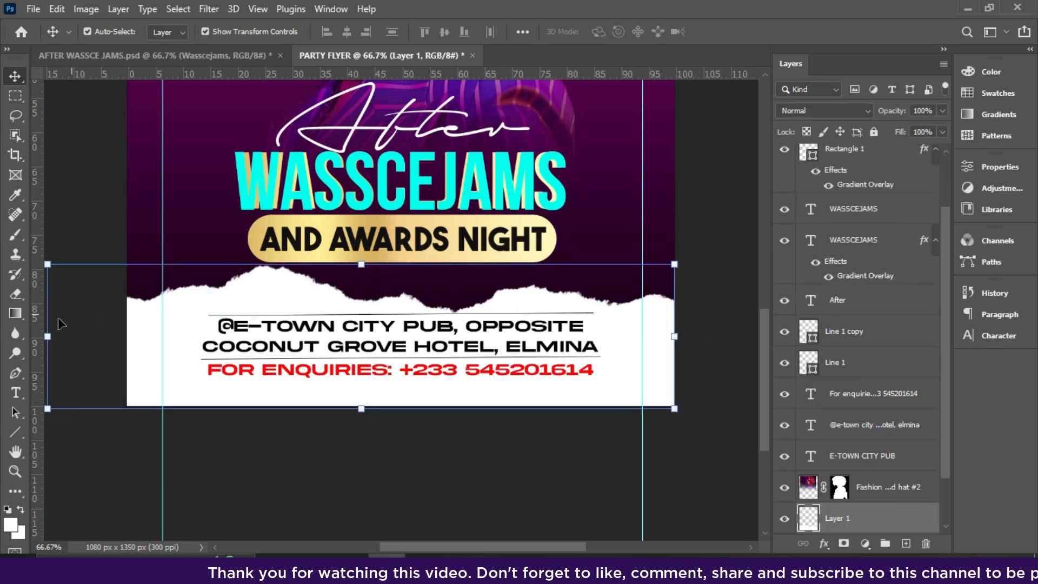
pyautogui.hotkey('ctrl', '-')
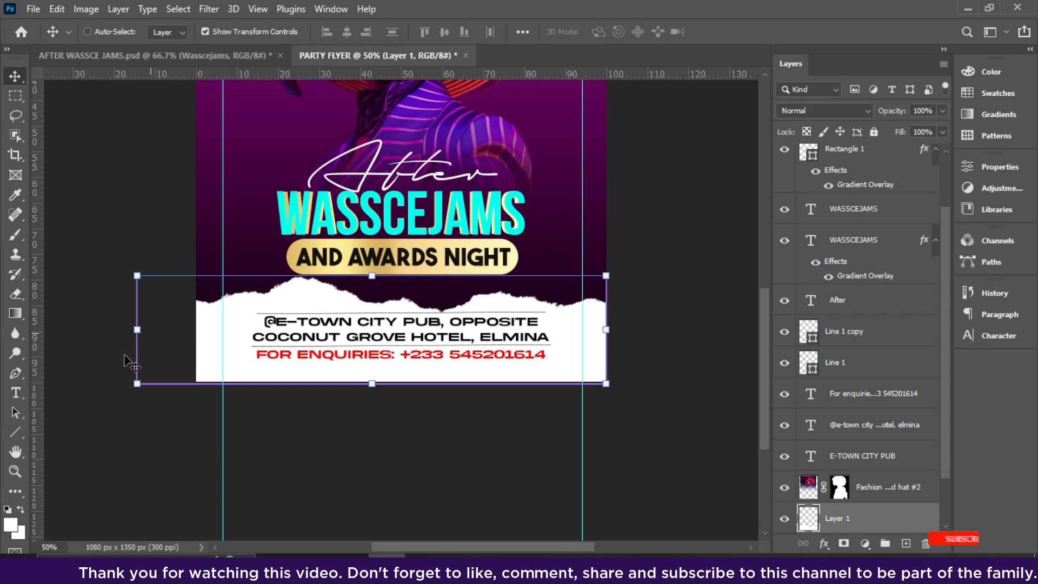
pyautogui.moveTo(137, 329); pyautogui.dragTo(32, 327)
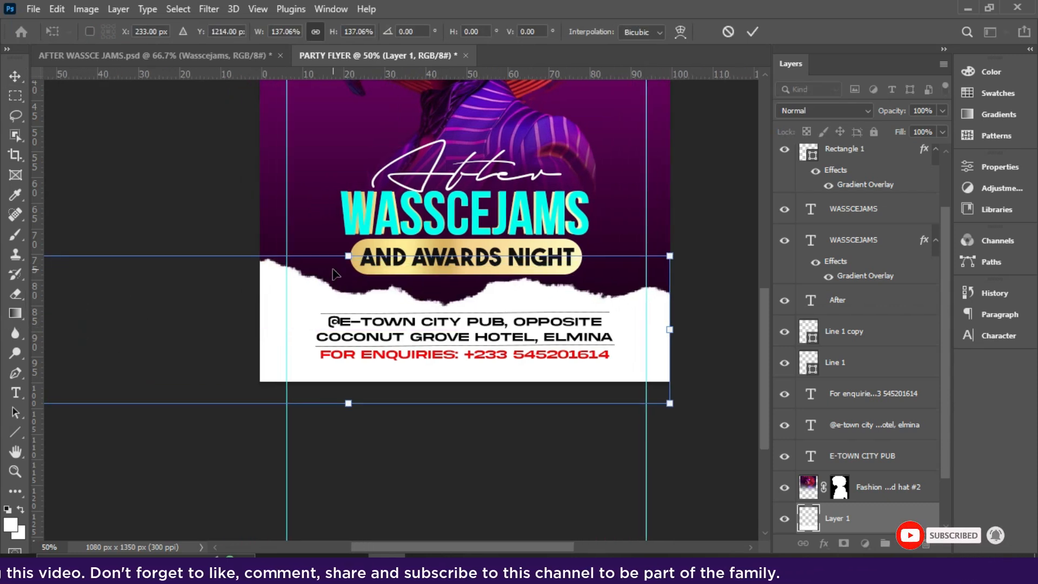
pyautogui.hotkey('shift', 'Down')
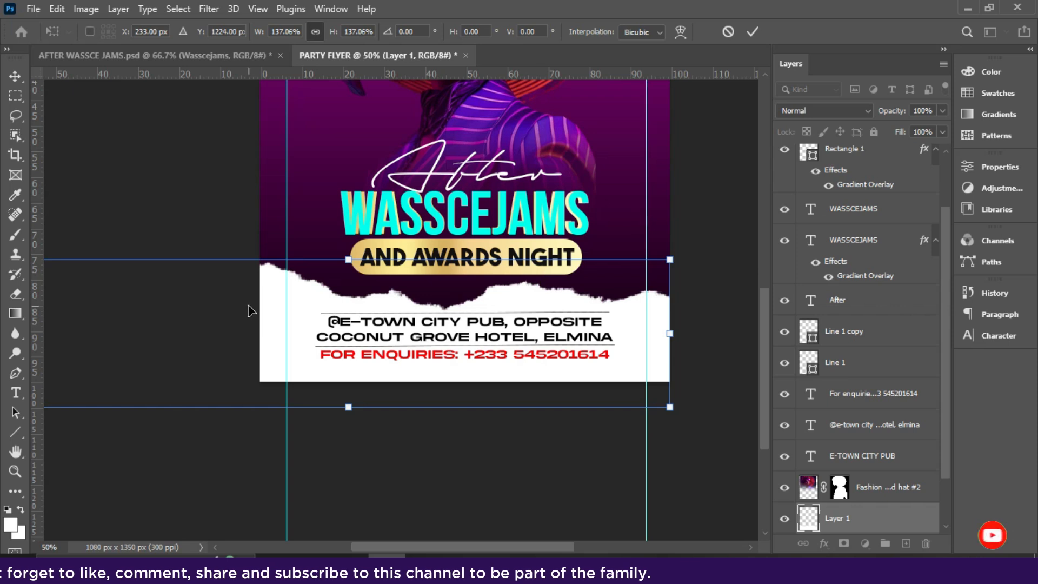
pyautogui.hotkey('ctrl', '-')
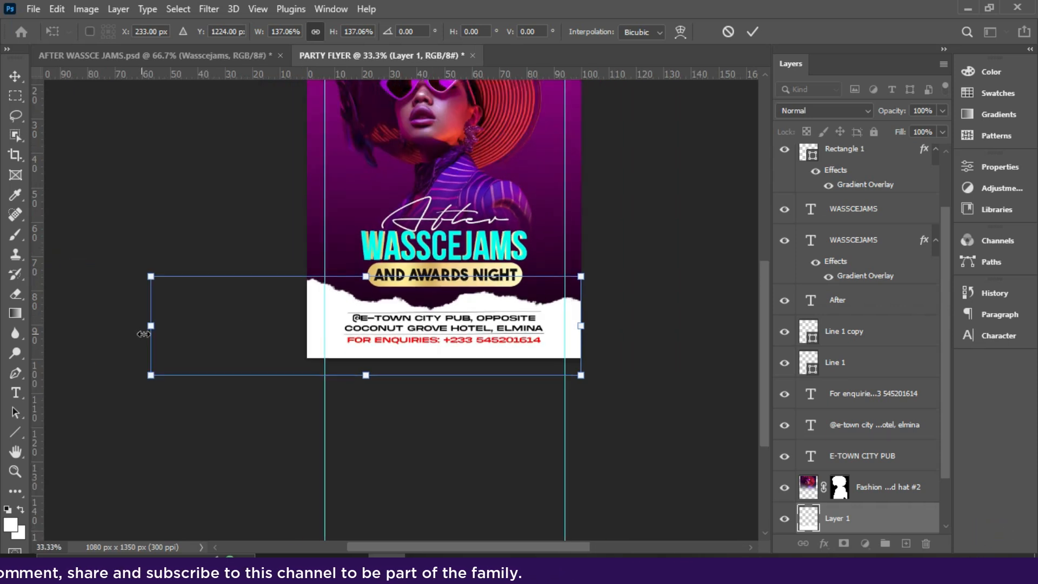
pyautogui.moveTo(148, 326); pyautogui.dragTo(307, 333)
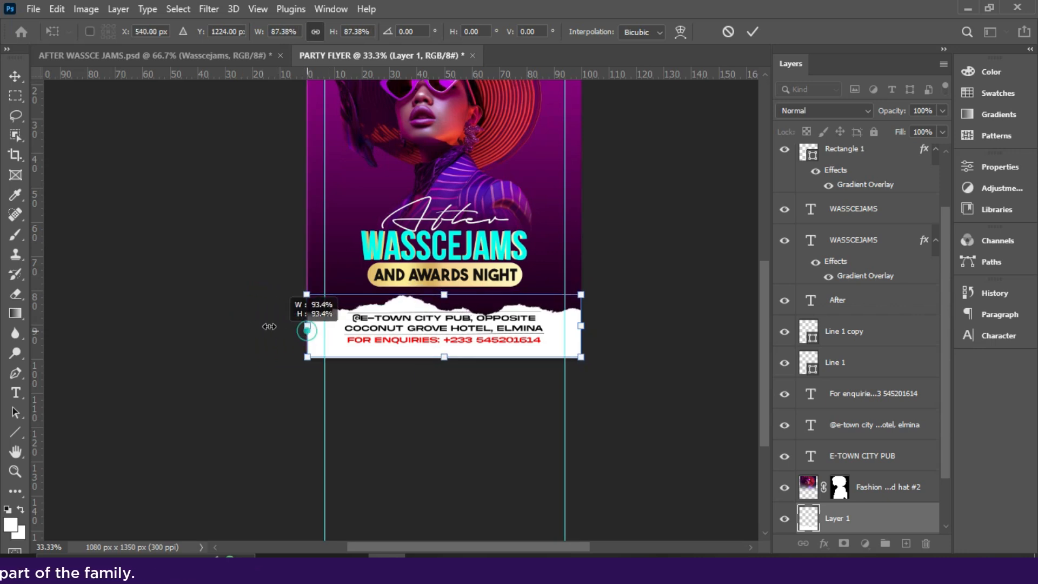
pyautogui.moveTo(307, 330); pyautogui.dragTo(269, 326)
pyautogui.press('Return')
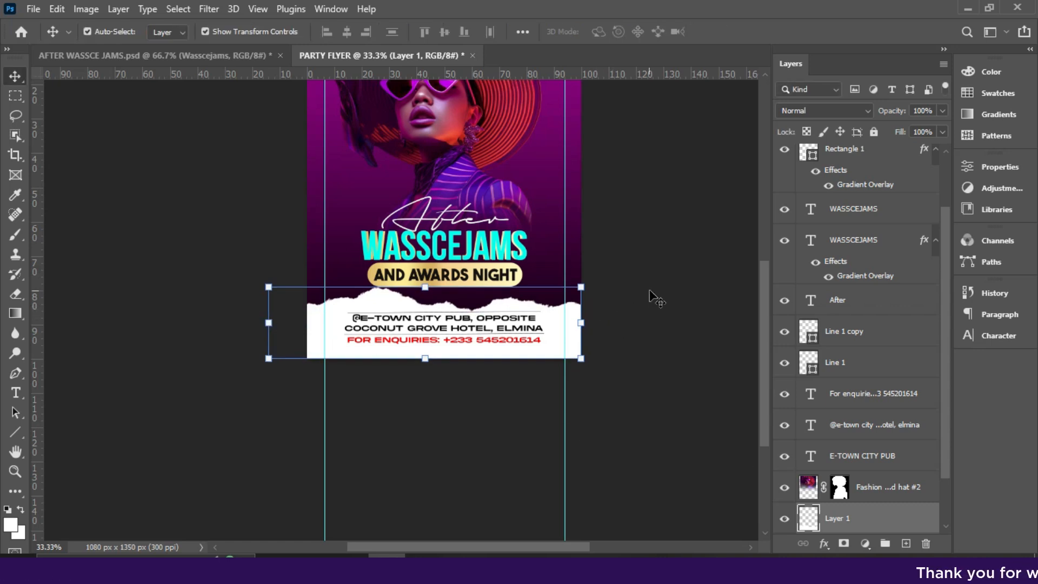
pyautogui.scroll(2, 656, 296)
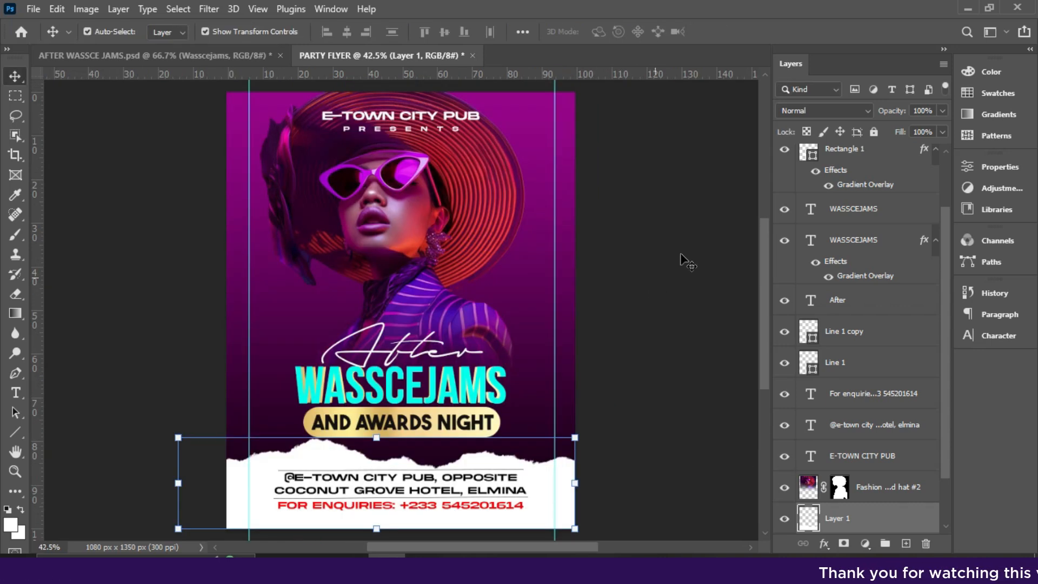
# - Reposition the photo of the woman on the flyer
pyautogui.click(630, 243)
pyautogui.moveTo(443, 226); pyautogui.dragTo(417, 239)
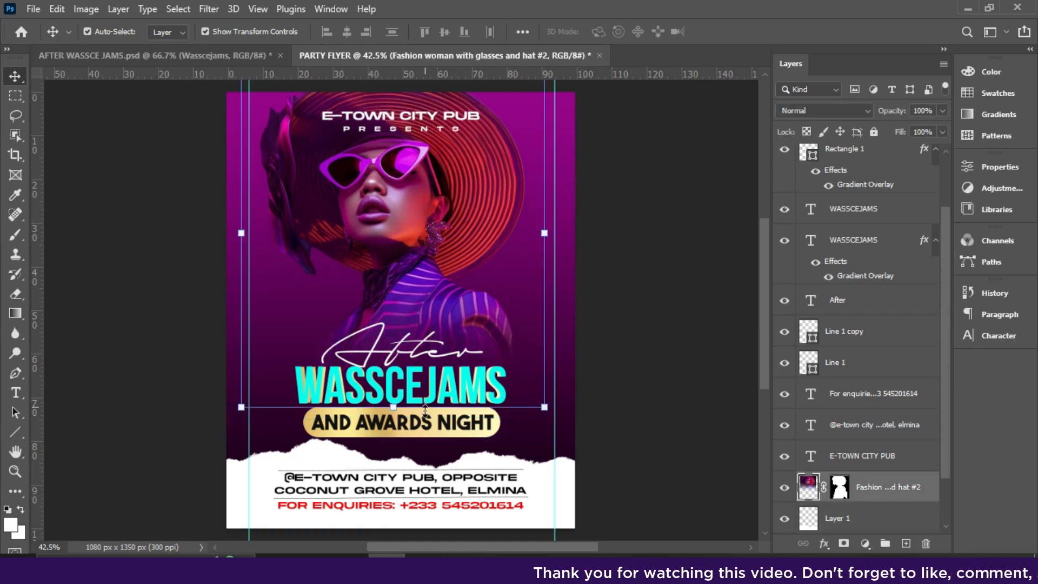
pyautogui.moveTo(417, 292); pyautogui.dragTo(415, 292)
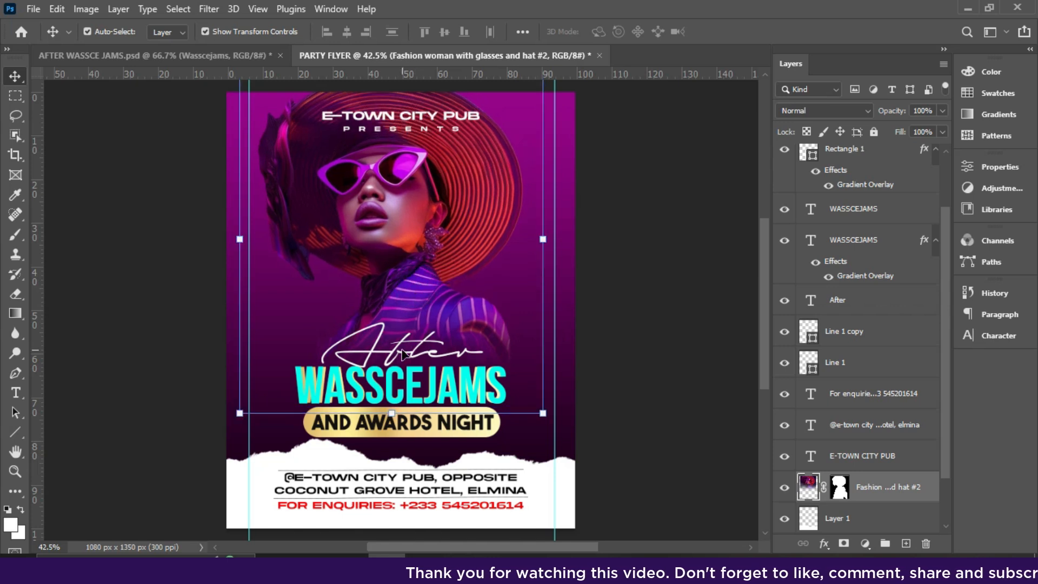
# - Group the After, WASSCEJAMS, Rectangle 1 and AND AWARDS NIGHT layers as Group 1 and raise it
pyautogui.click(838, 300)
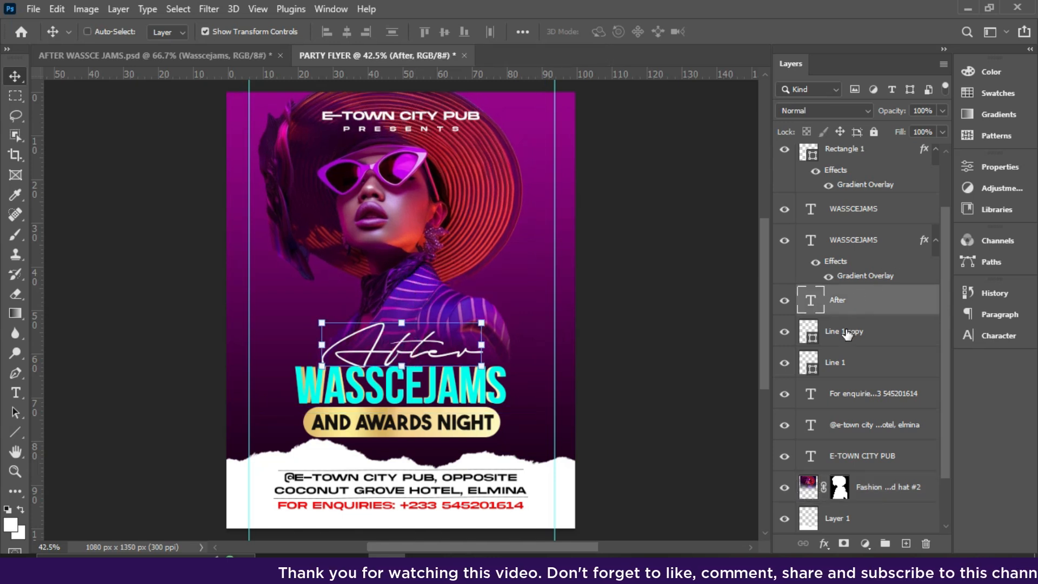
pyautogui.keyDown('ctrl'); pyautogui.click(852, 216); pyautogui.keyUp('ctrl')
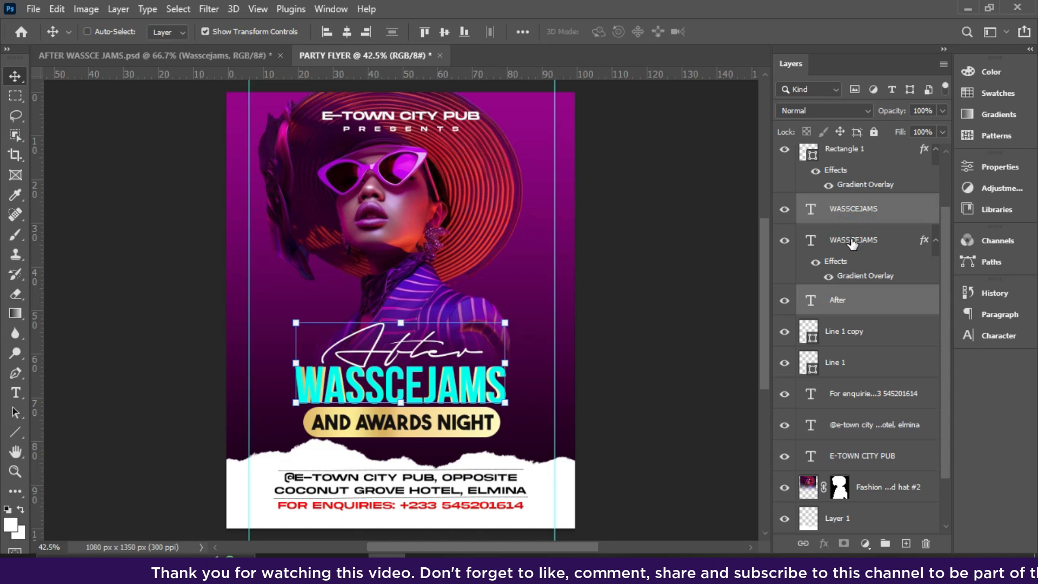
pyautogui.keyDown('ctrl'); pyautogui.click(851, 239); pyautogui.keyUp('ctrl')
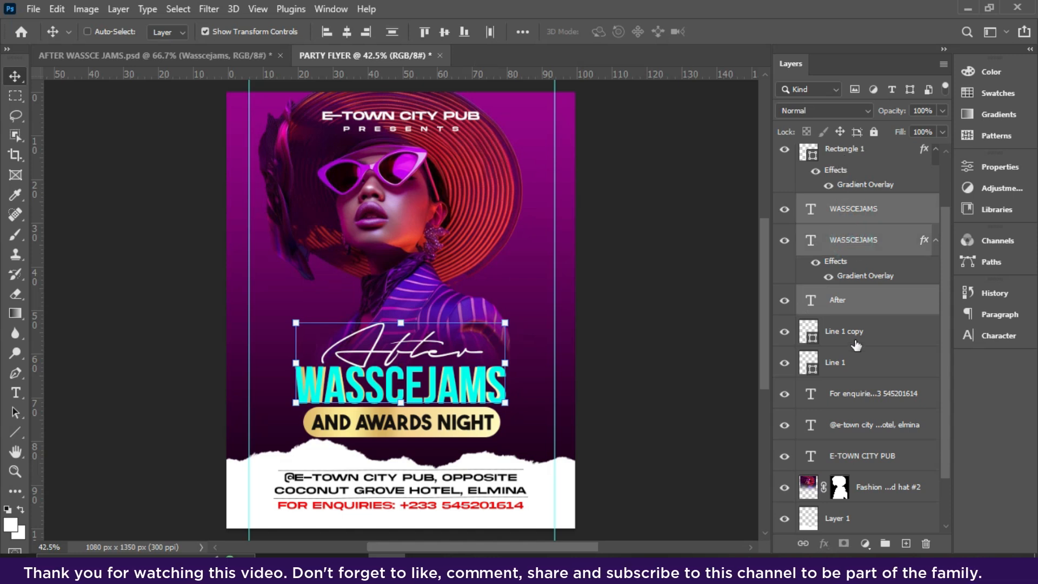
pyautogui.moveTo(946, 264); pyautogui.dragTo(942, 222)
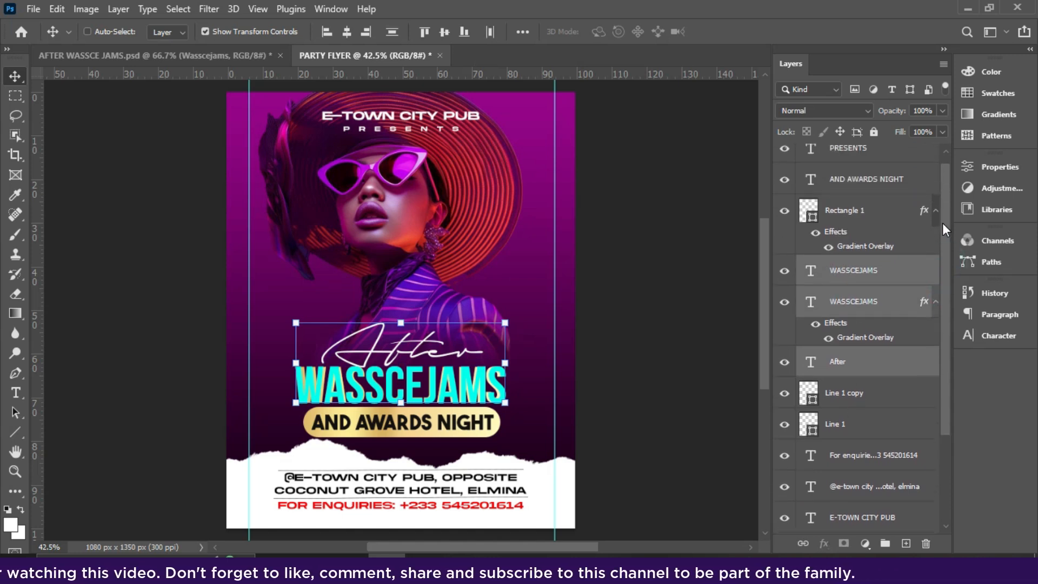
pyautogui.keyDown('ctrl'); pyautogui.click(881, 228); pyautogui.keyUp('ctrl')
pyautogui.keyDown('ctrl'); pyautogui.click(860, 181); pyautogui.keyUp('ctrl')
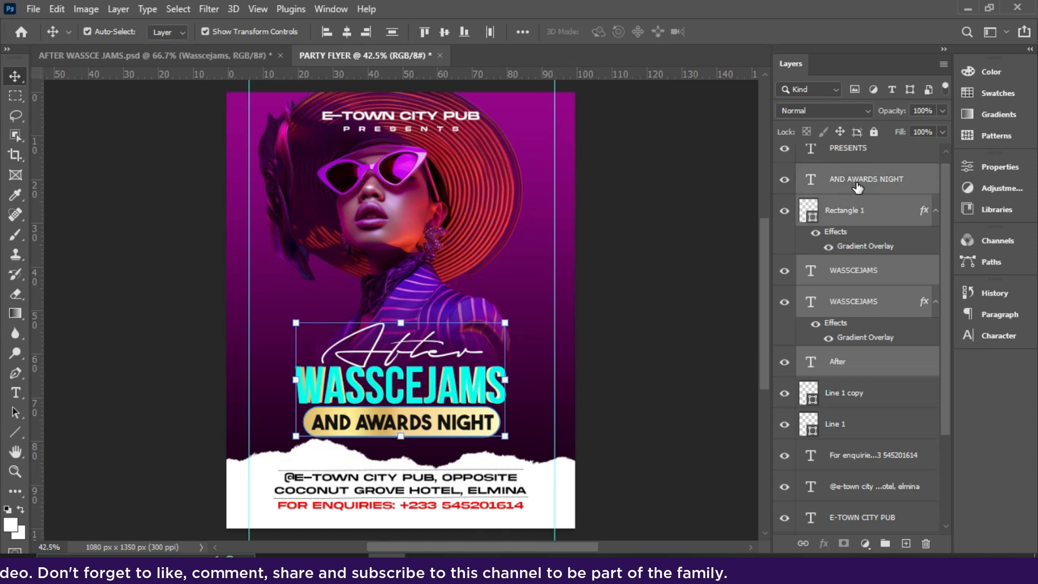
pyautogui.press('Up')
pyautogui.press('Up')
pyautogui.press('Up')
pyautogui.press('Up')
pyautogui.press('Up')
pyautogui.press('Up')
pyautogui.press('Up')
pyautogui.press('Up')
pyautogui.press('Up')
pyautogui.press('Up')
pyautogui.press('Up')
pyautogui.press('Up')
pyautogui.press('Up')
pyautogui.press('Up')
pyautogui.press('Up')
pyautogui.press('Up')
pyautogui.press('Up')
pyautogui.press('Up')
pyautogui.press('Up')
pyautogui.press('Up')
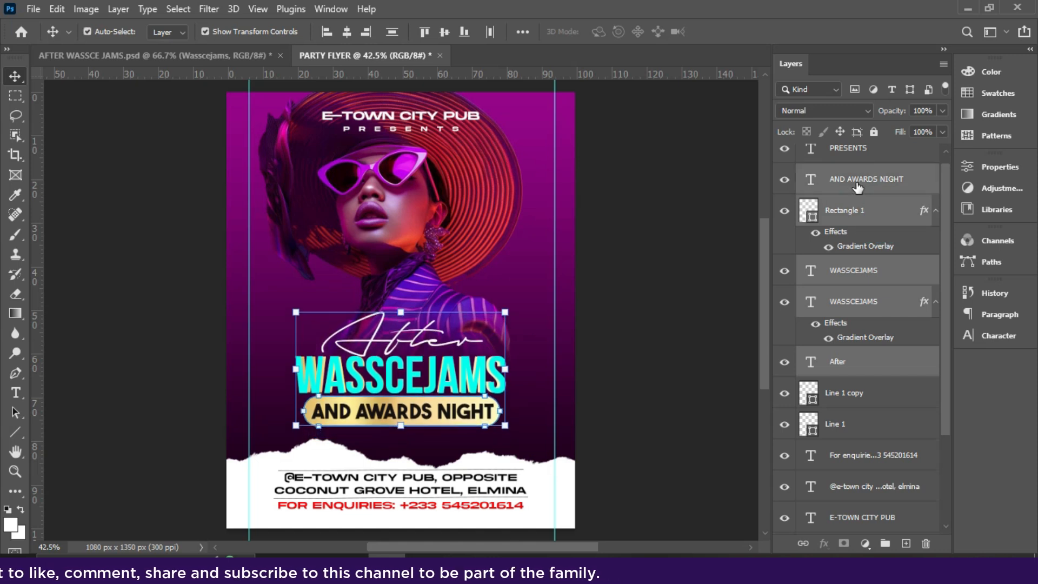
pyautogui.hotkey('ctrl', 'g')
pyautogui.press('Up')
pyautogui.press('Up')
pyautogui.press('Up')
pyautogui.press('Up')
pyautogui.press('Up')
pyautogui.press('Up')
pyautogui.press('Up')
pyautogui.press('Up')
pyautogui.press('Up')
pyautogui.press('Up')
pyautogui.press('Up')
pyautogui.press('Up')
pyautogui.press('Up')
pyautogui.press('Up')
pyautogui.press('Up')
pyautogui.press('Up')
pyautogui.press('Up')
pyautogui.press('Up')
pyautogui.press('Up')
pyautogui.press('Up')
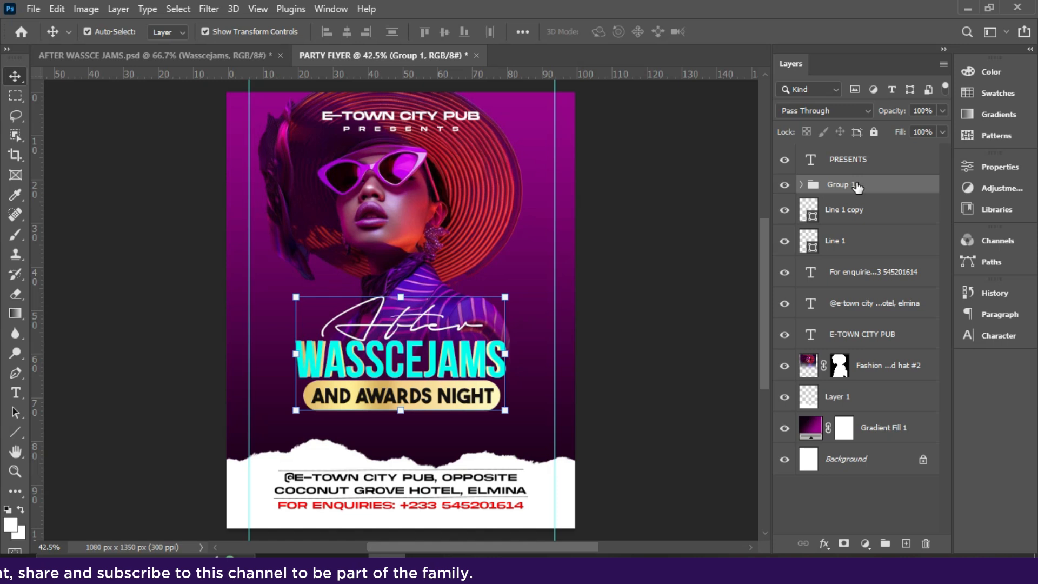
pyautogui.press('Down')
pyautogui.press('Down')
pyautogui.press('Down')
pyautogui.press('Down')
pyautogui.press('Down')
pyautogui.press('Down')
pyautogui.press('Down')
pyautogui.press('Down')
pyautogui.press('Down')
pyautogui.press('Down')
pyautogui.press('Down')
pyautogui.press('Down')
pyautogui.press('Down')
pyautogui.press('Down')
pyautogui.press('Down')
pyautogui.press('Down')
pyautogui.press('Down')
pyautogui.press('Down')
pyautogui.press('Down')
pyautogui.press('Down')
pyautogui.press('Down')
pyautogui.press('Down')
pyautogui.press('Down')
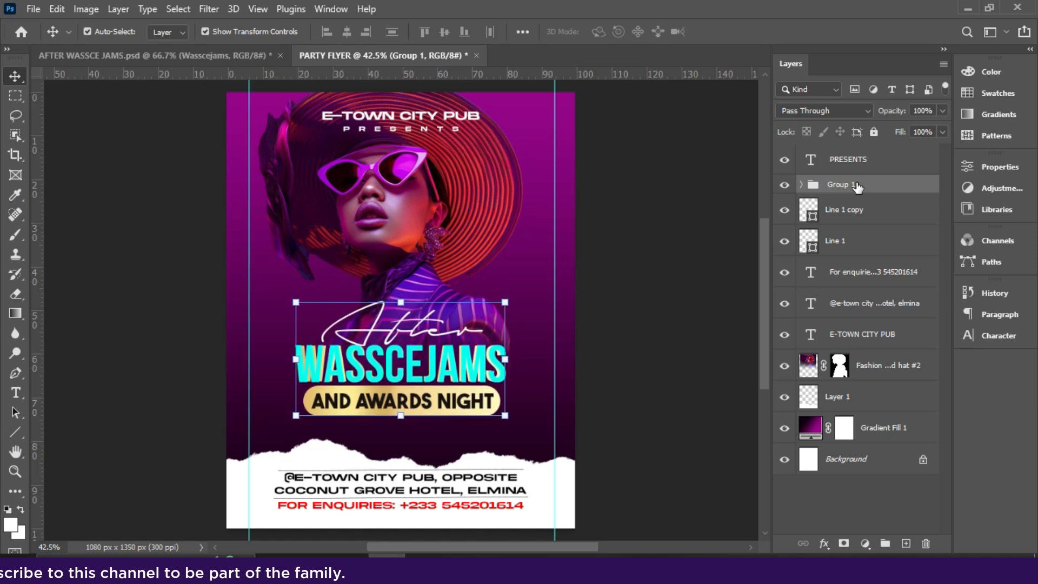
# - Raise the torn paper strip and stretch it wider to the left
pyautogui.click(566, 494)
pyautogui.press('Up')
pyautogui.press('Up')
pyautogui.press('Up')
pyautogui.press('Up')
pyautogui.press('Up')
pyautogui.press('Up')
pyautogui.press('Up')
pyautogui.press('Up')
pyautogui.press('Up')
pyautogui.press('Up')
pyautogui.press('Up')
pyautogui.press('Up')
pyautogui.press('Up')
pyautogui.press('Up')
pyautogui.press('Up')
pyautogui.press('Up')
pyautogui.press('Up')
pyautogui.press('Up')
pyautogui.press('Up')
pyautogui.press('Up')
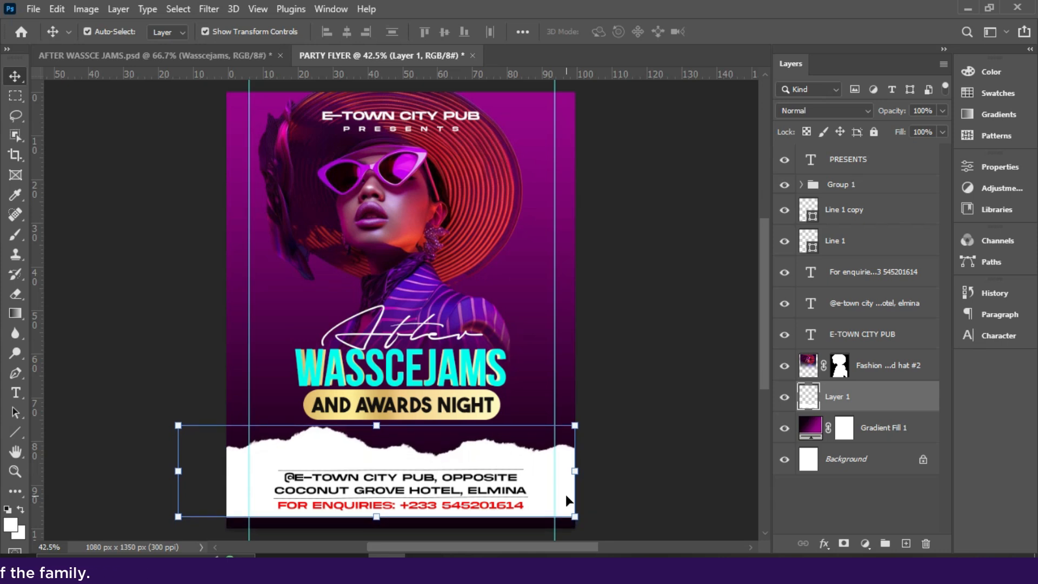
pyautogui.press('Up')
pyautogui.press('Up')
pyautogui.press('Up')
pyautogui.press('Up')
pyautogui.press('Up')
pyautogui.press('Up')
pyautogui.press('Up')
pyautogui.press('Up')
pyautogui.press('Up')
pyautogui.press('Up')
pyautogui.press('Up')
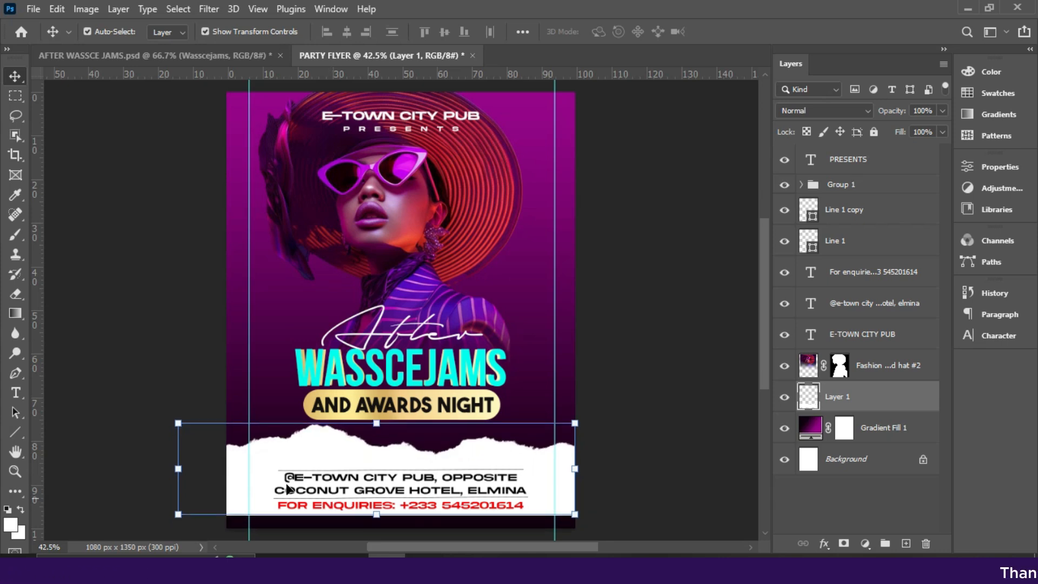
pyautogui.moveTo(175, 469); pyautogui.dragTo(79, 473)
pyautogui.press('Down')
pyautogui.press('Down')
pyautogui.press('Down')
pyautogui.press('Down')
pyautogui.press('Down')
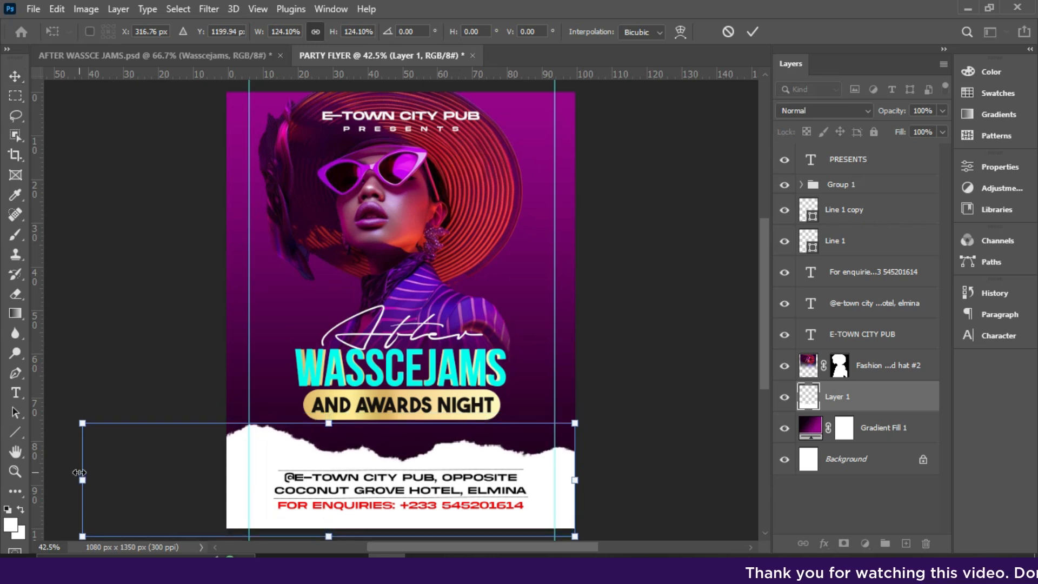
pyautogui.press('Return')
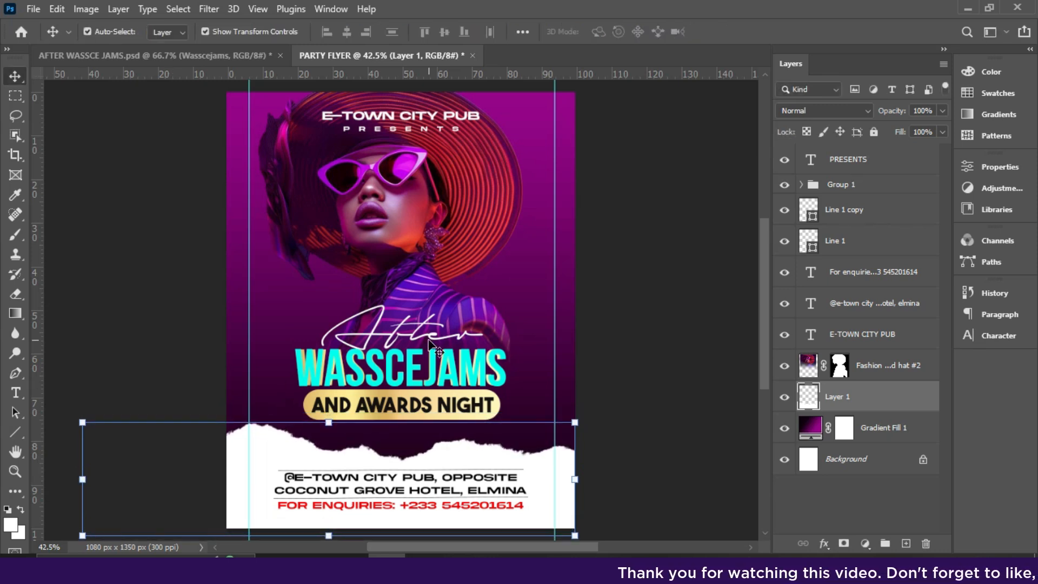
# - Enlarge the woman's photo to about 108.9% and shift it slightly right
pyautogui.click(848, 185)
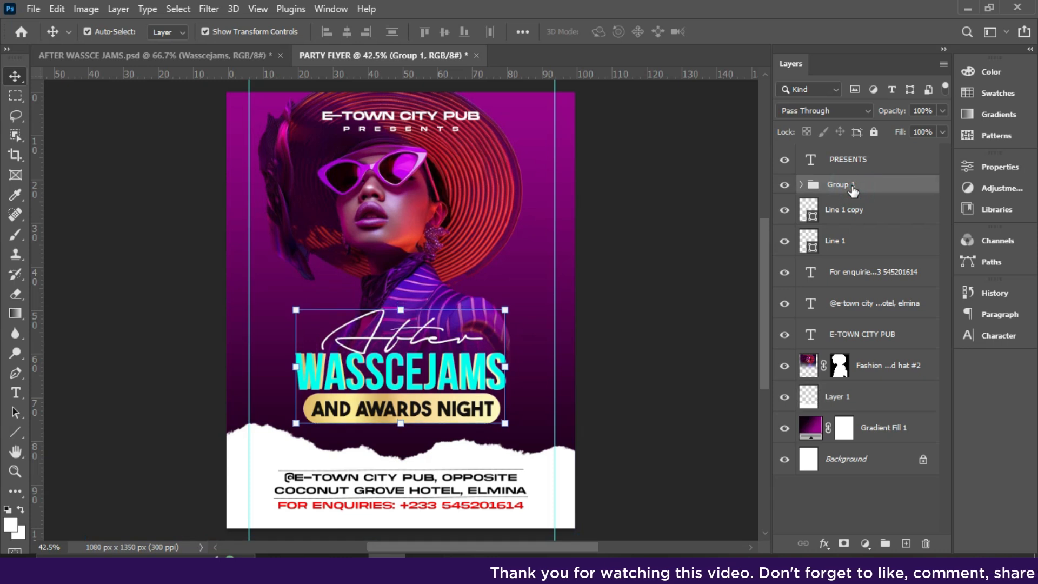
pyautogui.click(411, 203)
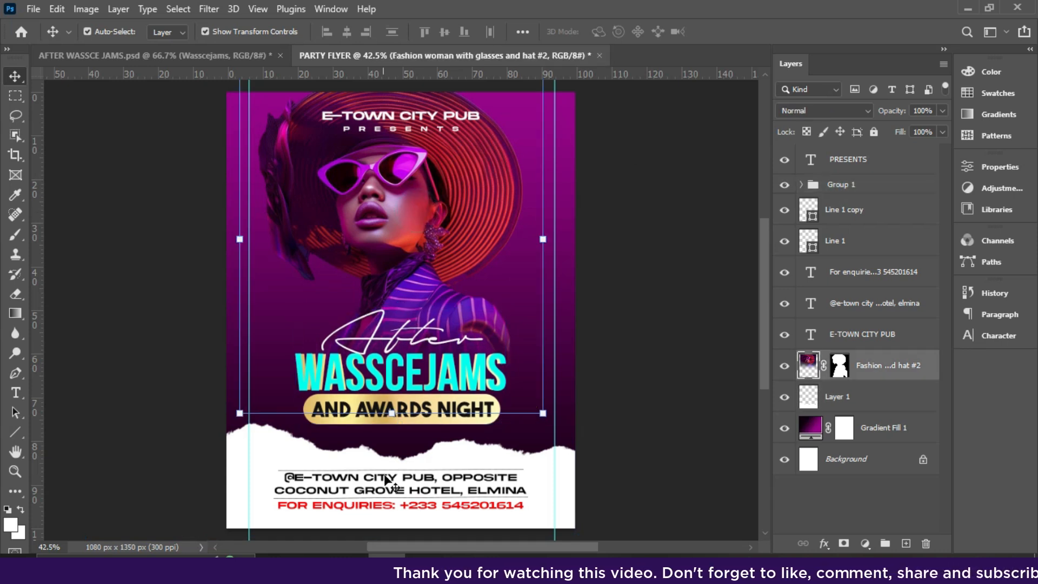
pyautogui.click(389, 423)
pyautogui.moveTo(389, 424); pyautogui.dragTo(391, 455)
pyautogui.press('Return')
pyautogui.click(641, 316)
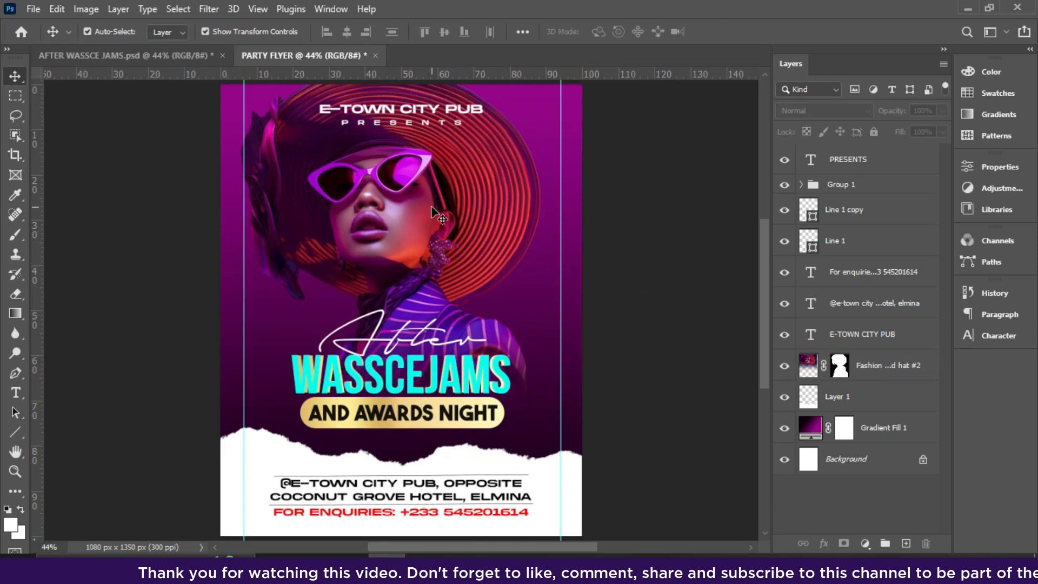
pyautogui.click(431, 207)
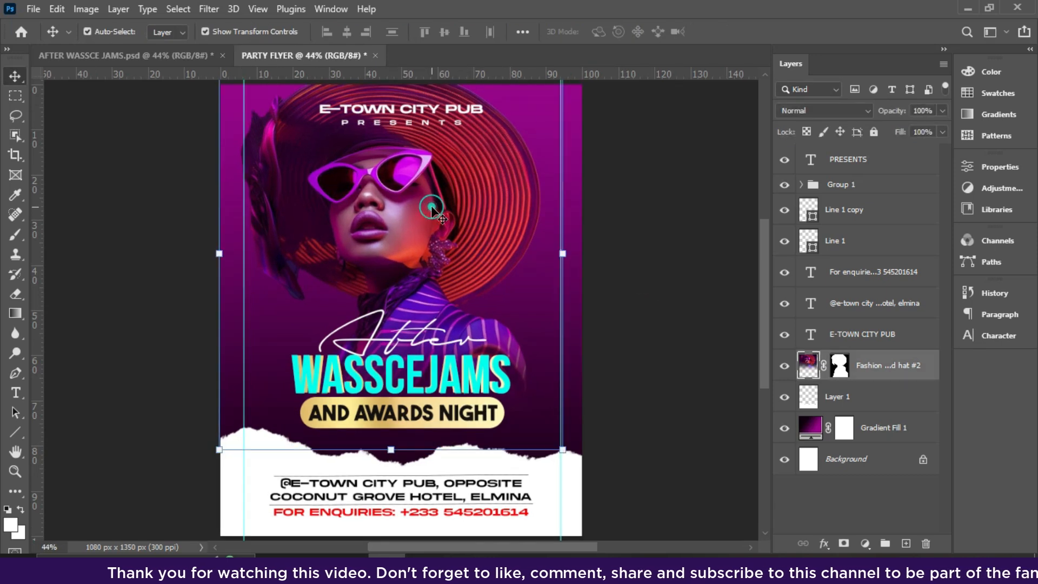
pyautogui.hotkey('shift', 'Right')
pyautogui.hotkey('shift', 'Right')
pyautogui.hotkey('shift', 'Right')
pyautogui.hotkey('shift', 'Right')
pyautogui.hotkey('shift', 'Right')
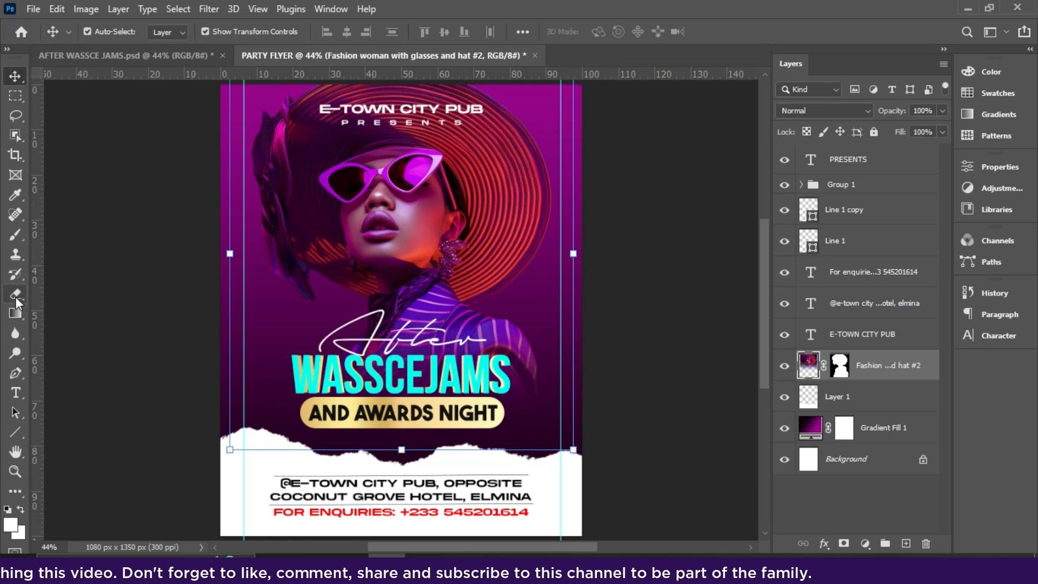
# - Draw a tall white rectangle along the flyer's right edge beside the hat
pyautogui.rightClick(13, 432)
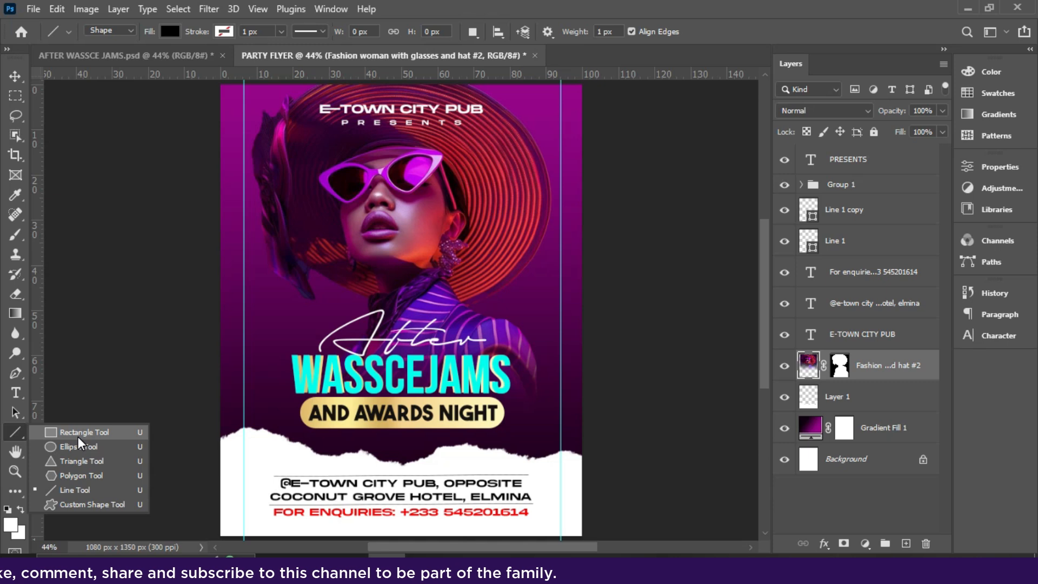
pyautogui.click(77, 433)
pyautogui.click(169, 31)
pyautogui.click(133, 113)
pyautogui.moveTo(535, 167); pyautogui.dragTo(561, 257)
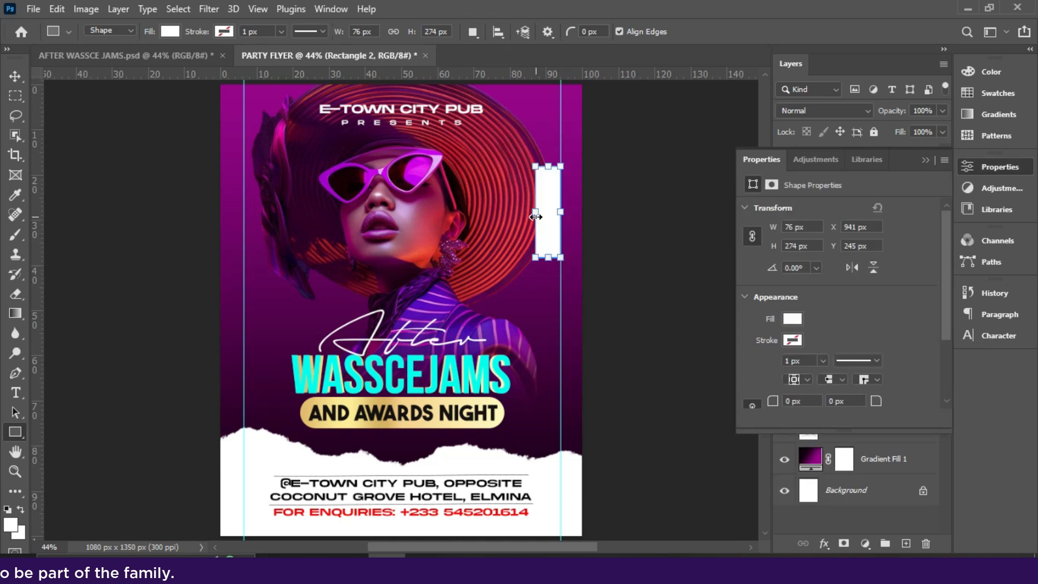
pyautogui.moveTo(532, 211); pyautogui.dragTo(522, 215)
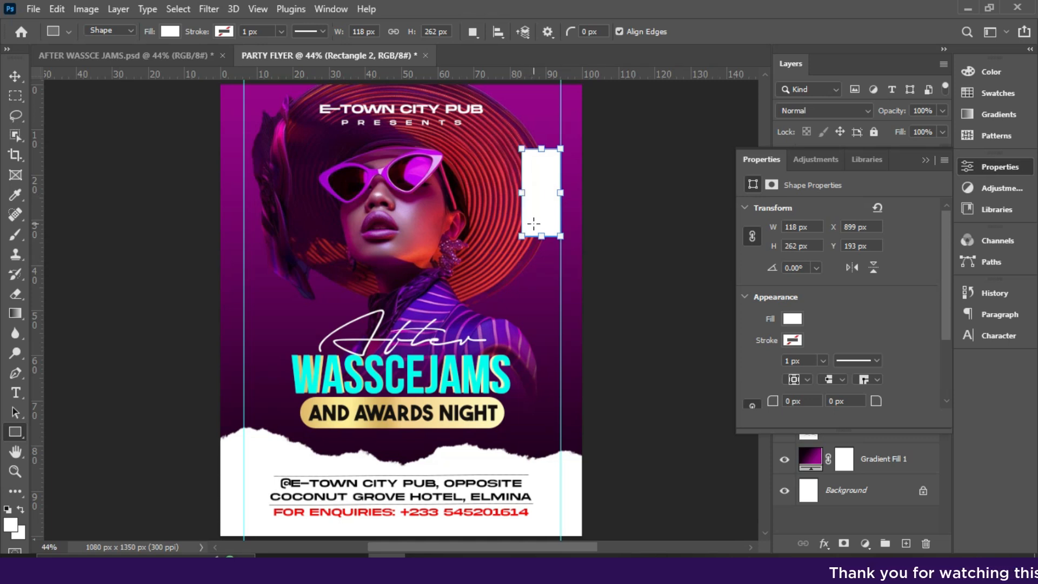
# - Duplicate the white rectangle and turn the copy into a 70 px tall red block below it
pyautogui.click(14, 76)
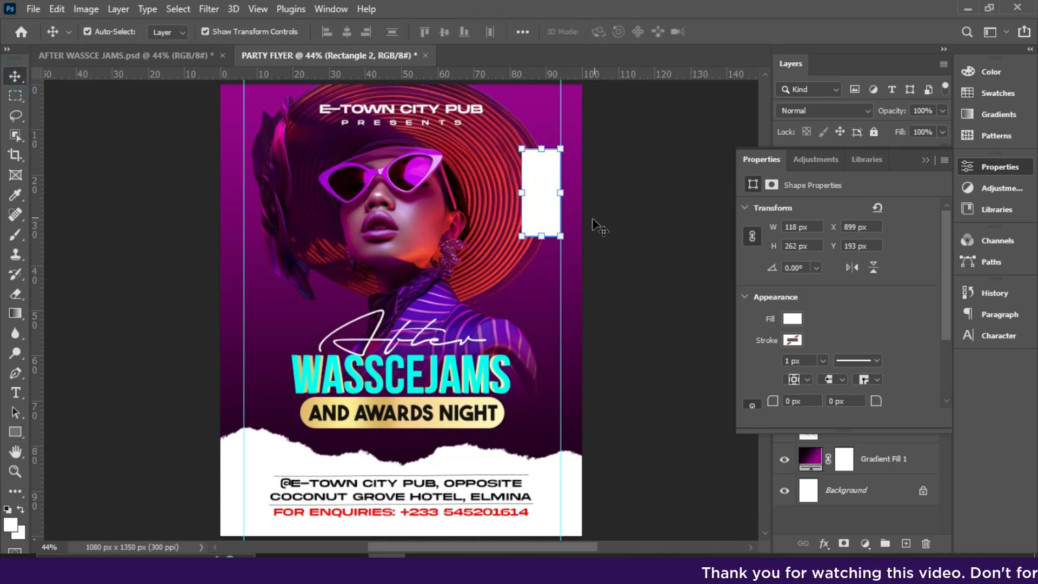
pyautogui.hotkey('ctrl', 'j')
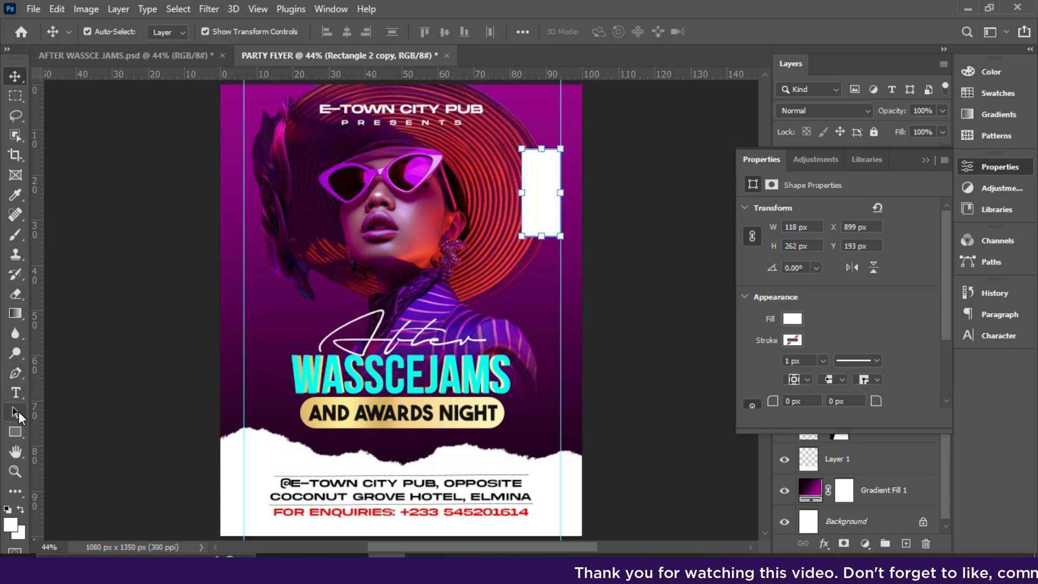
pyautogui.click(15, 431)
pyautogui.moveTo(543, 145); pyautogui.dragTo(538, 240)
pyautogui.click(15, 78)
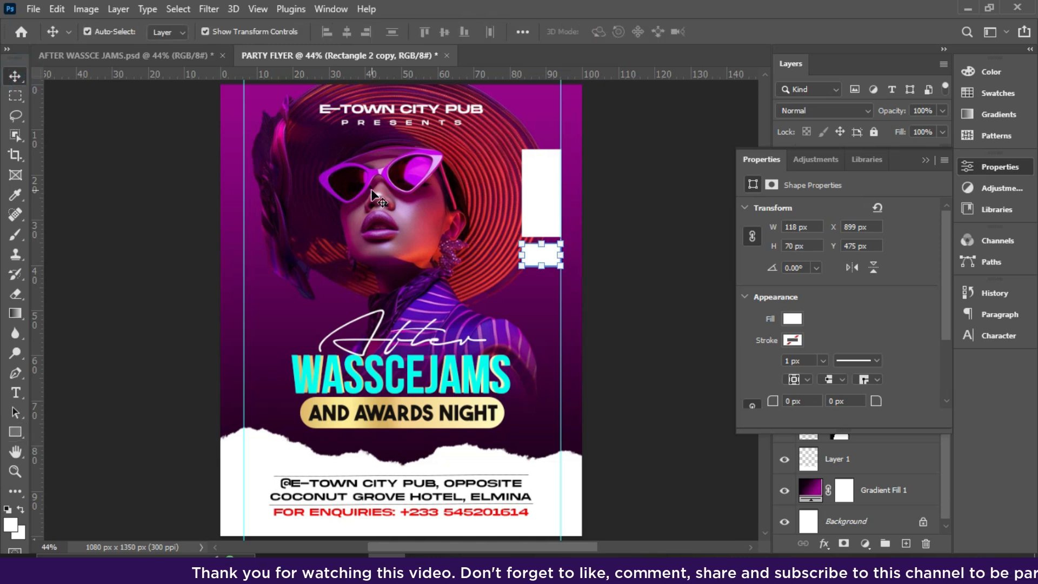
pyautogui.click(792, 319)
pyautogui.click(805, 371)
pyautogui.click(927, 160)
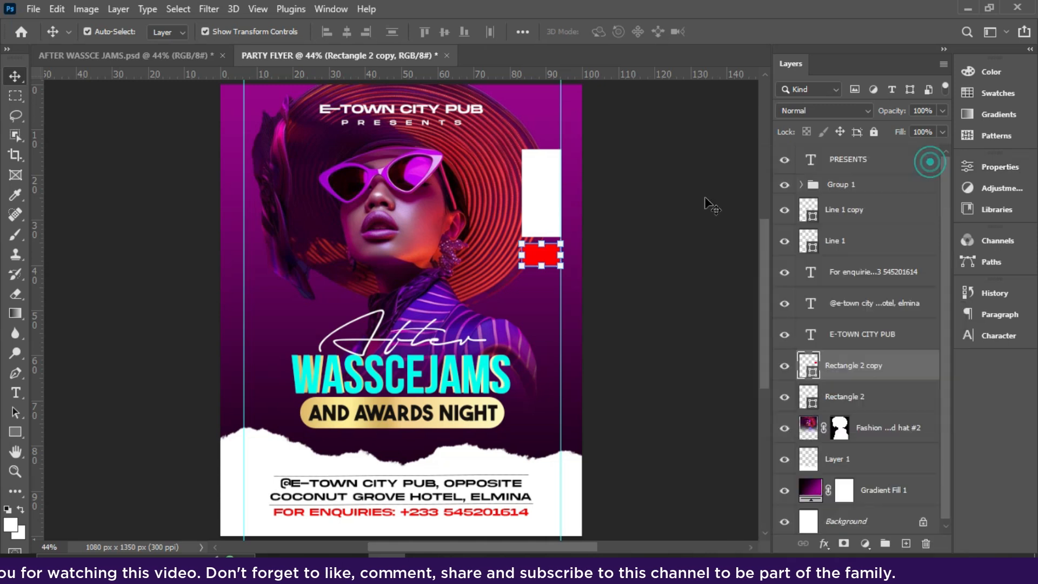
pyautogui.click(666, 214)
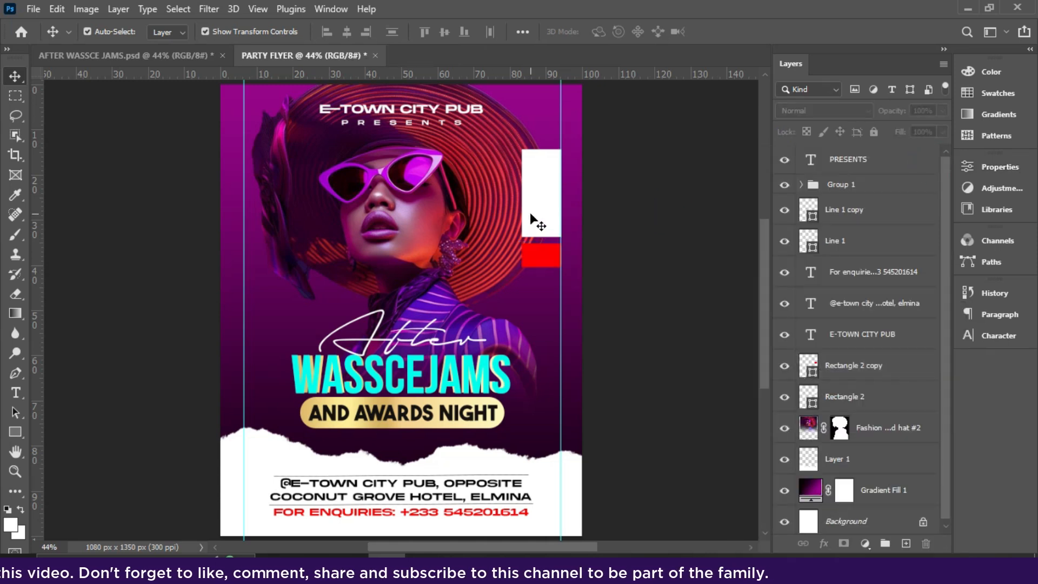
# - Widen the white rectangle slightly left to its final 131 × 262 px size
pyautogui.hotkey('ctrl', '+')
pyautogui.hotkey('ctrl', '+')
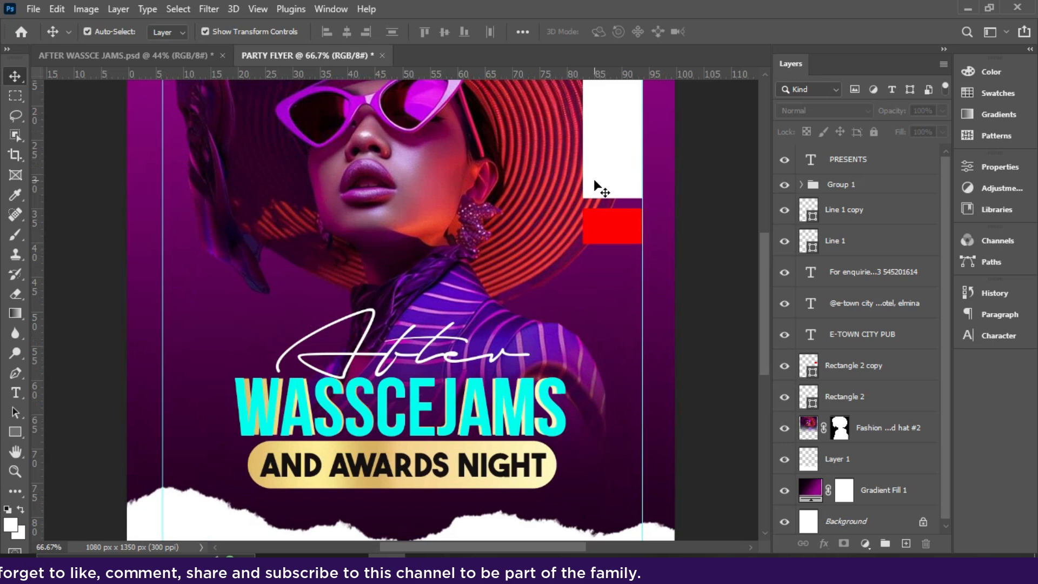
pyautogui.click(593, 180)
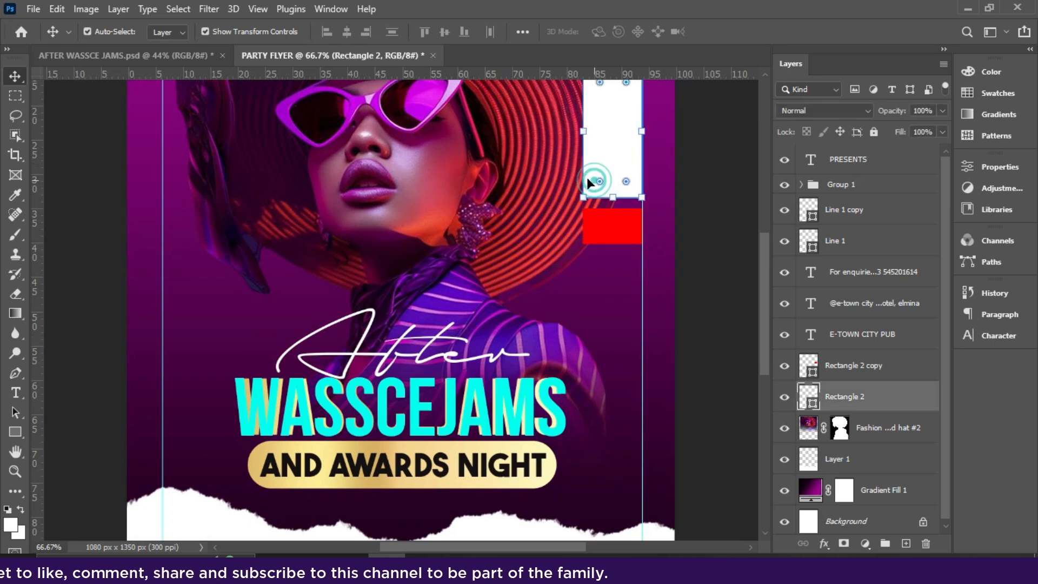
pyautogui.click(17, 439)
pyautogui.moveTo(584, 133); pyautogui.dragTo(583, 134)
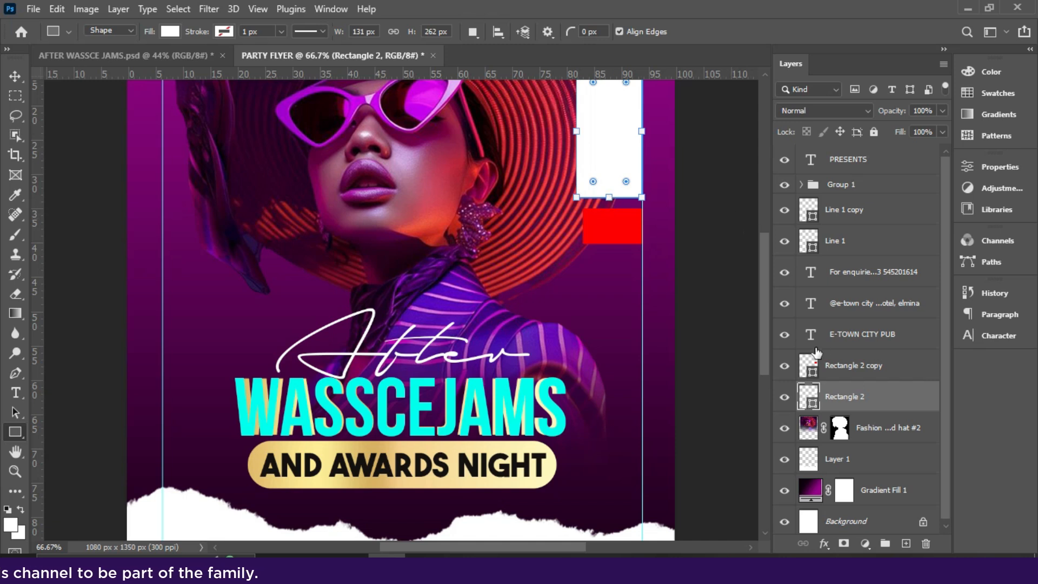
pyautogui.click(842, 373)
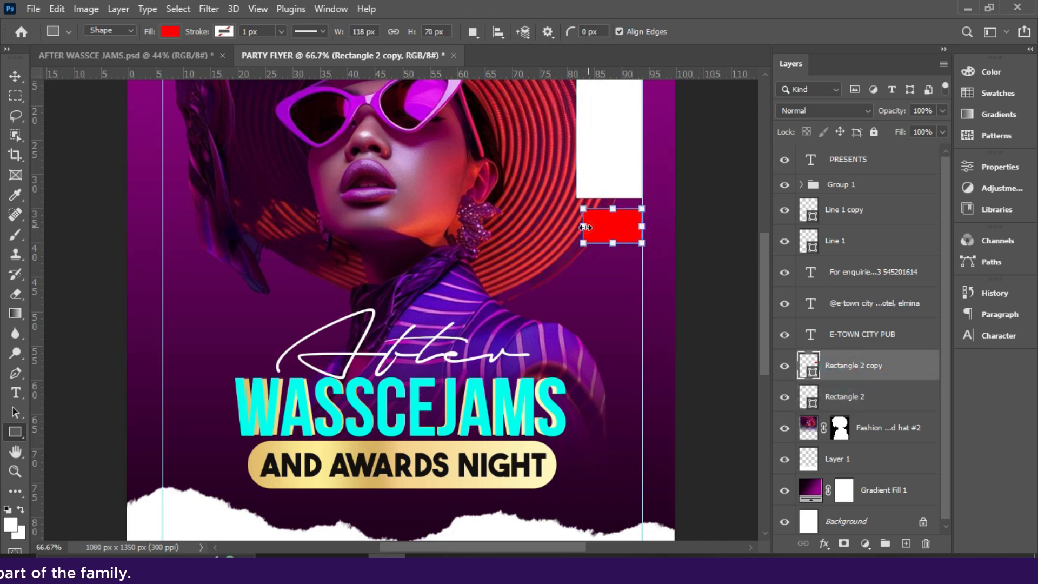
pyautogui.click(14, 77)
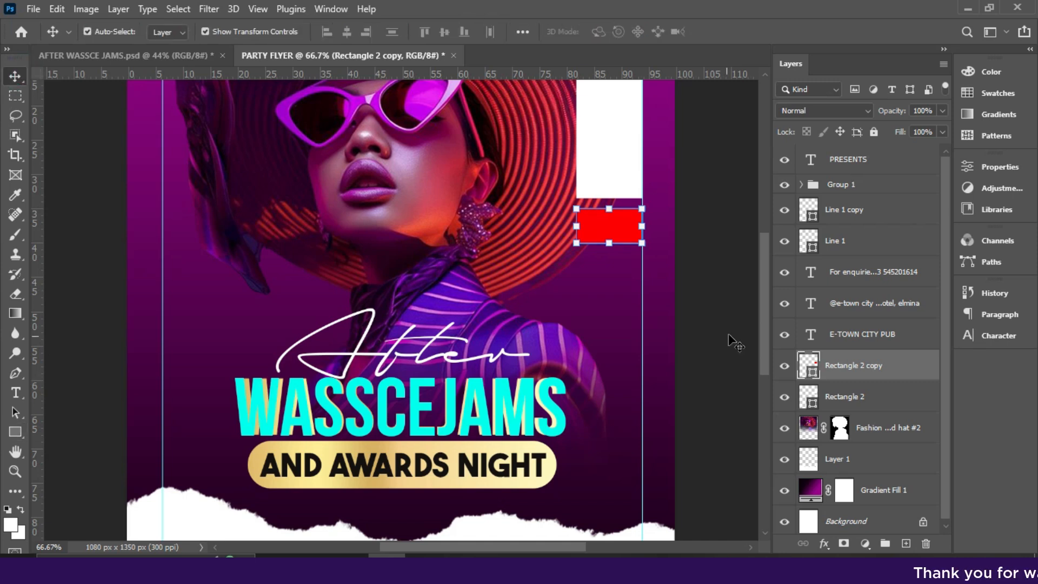
pyautogui.scroll(5, 768, 341)
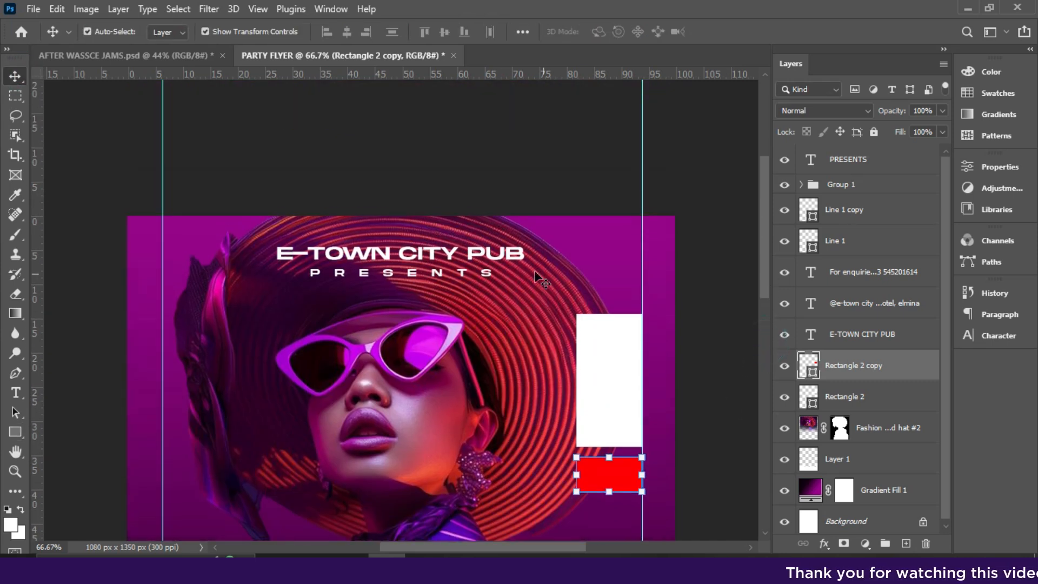
# - Duplicate the E-TOWN CITY PUB heading, colour the copy black and move it over the white box
pyautogui.click(490, 255)
pyautogui.hotkey('ctrl', 'j')
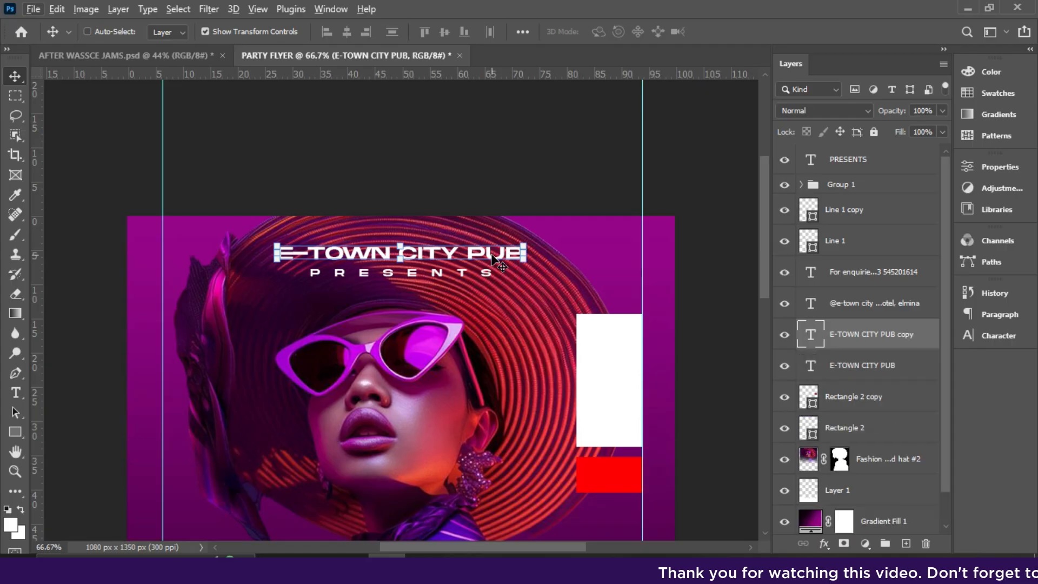
pyautogui.moveTo(539, 271); pyautogui.dragTo(678, 372)
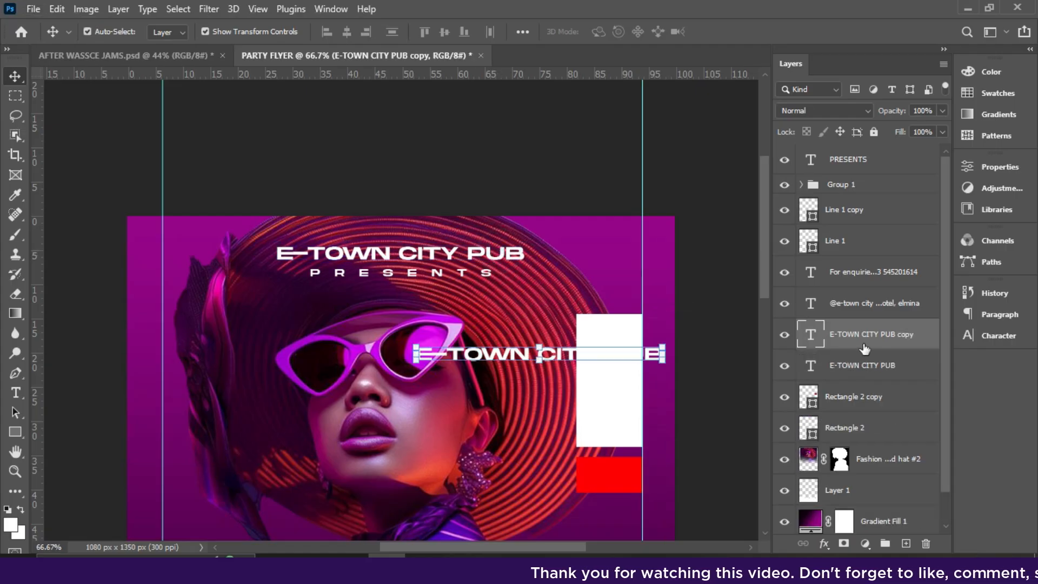
pyautogui.click(999, 338)
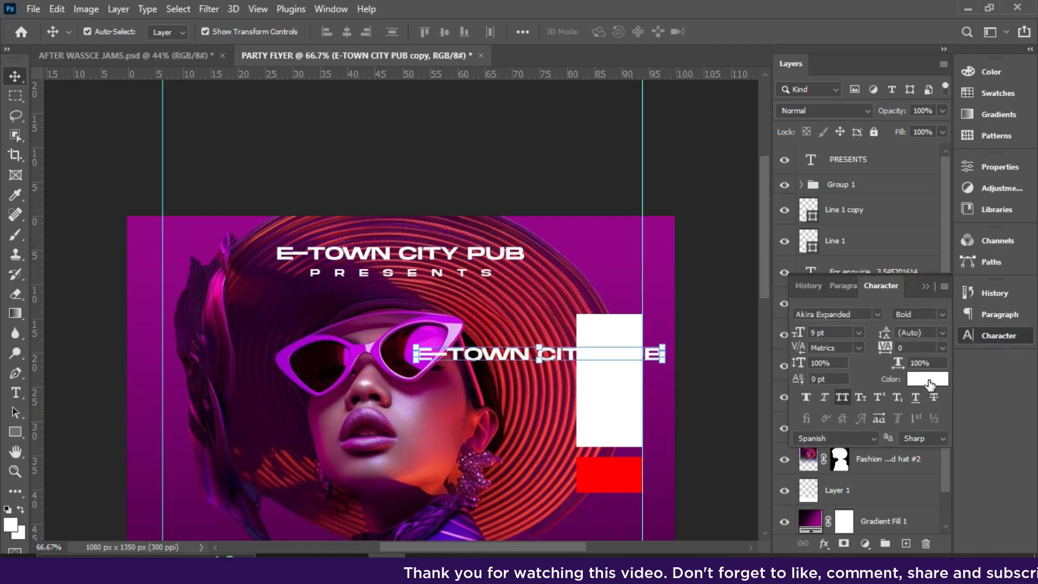
pyautogui.click(929, 379)
pyautogui.click(953, 128)
pyautogui.moveTo(592, 359); pyautogui.dragTo(711, 361)
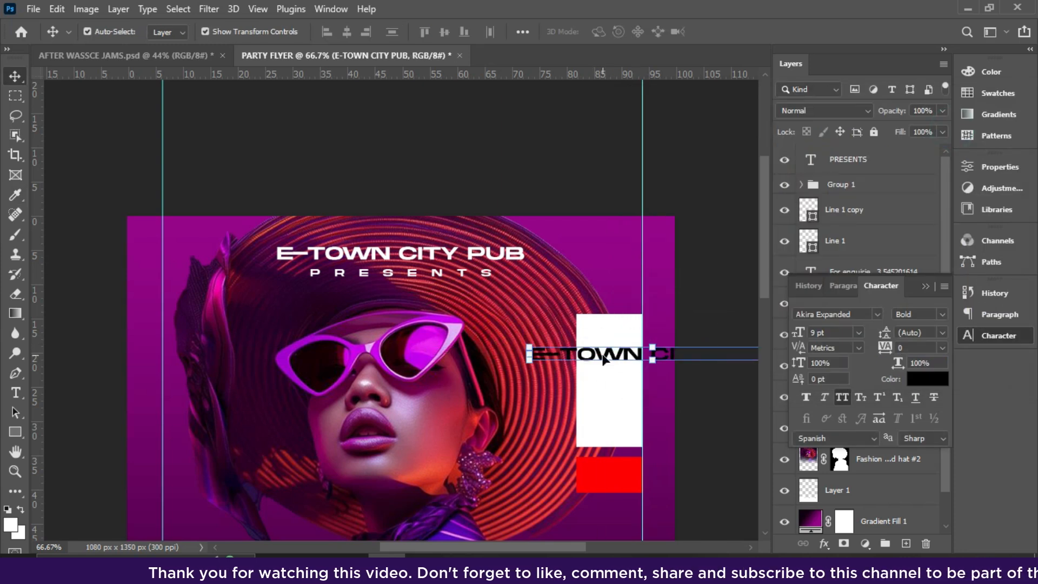
pyautogui.moveTo(604, 361); pyautogui.dragTo(635, 358)
# - Retype the black copy as the date '18TH APRIL 2025' inside the white box
pyautogui.doubleClick(634, 354)
pyautogui.write('18TH')
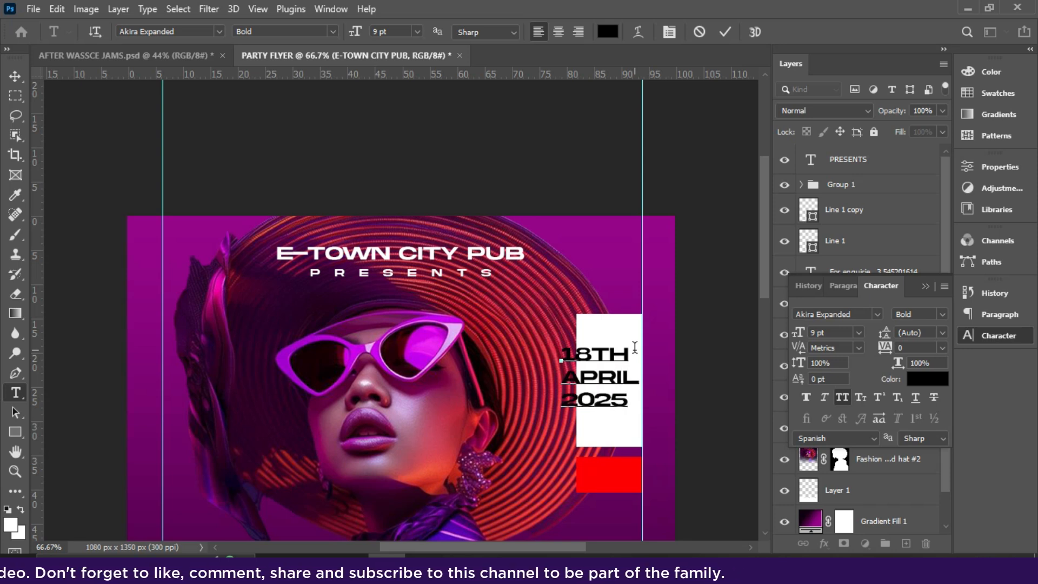
pyautogui.click(726, 33)
pyautogui.press('v')
pyautogui.moveTo(605, 387); pyautogui.dragTo(618, 369)
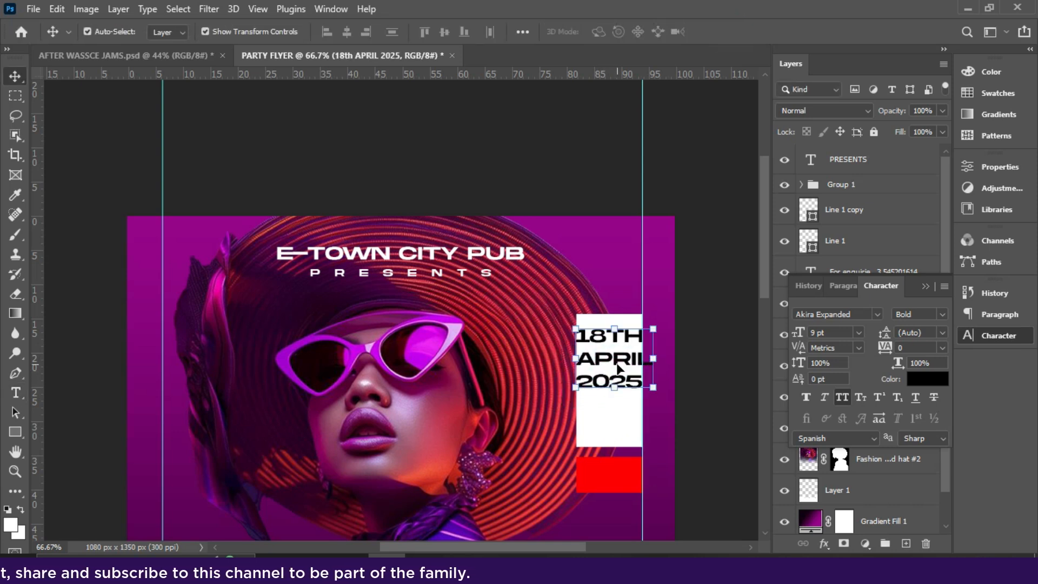
# - Set the date text's font to Bebas Neue Bold
pyautogui.click(877, 314)
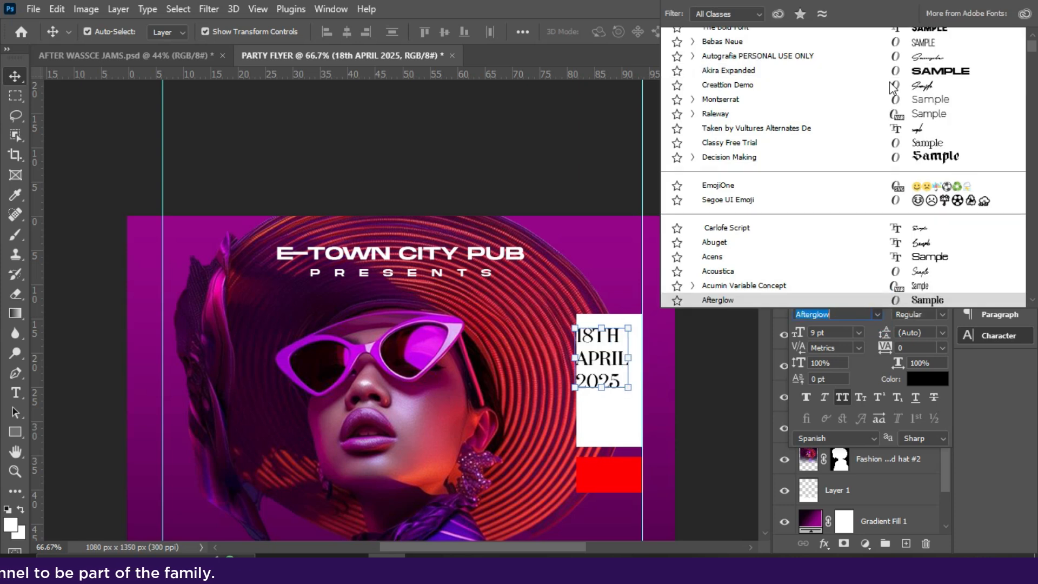
pyautogui.click(912, 37)
pyautogui.moveTo(593, 378)
pyautogui.mouseDown()
pyautogui.moveTo(603, 392)
pyautogui.moveTo(603, 379)
pyautogui.mouseUp()
pyautogui.click(870, 317)
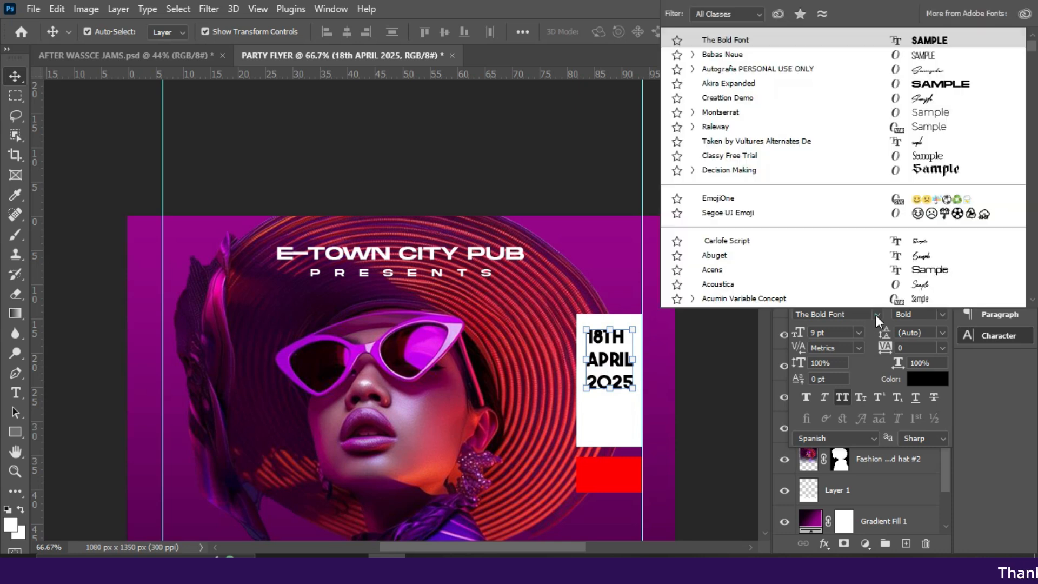
pyautogui.write('BEBAS')
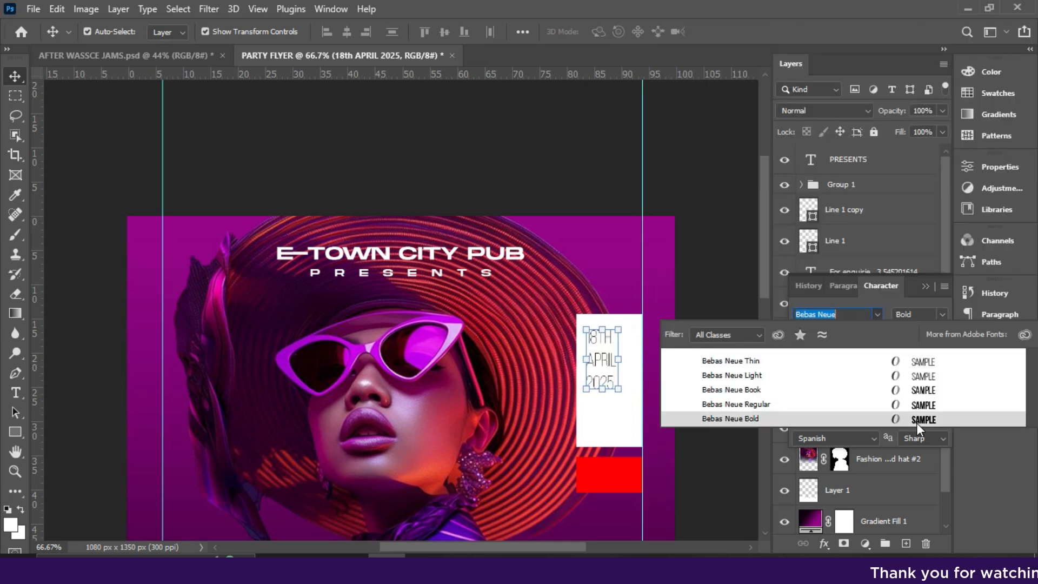
pyautogui.click(916, 423)
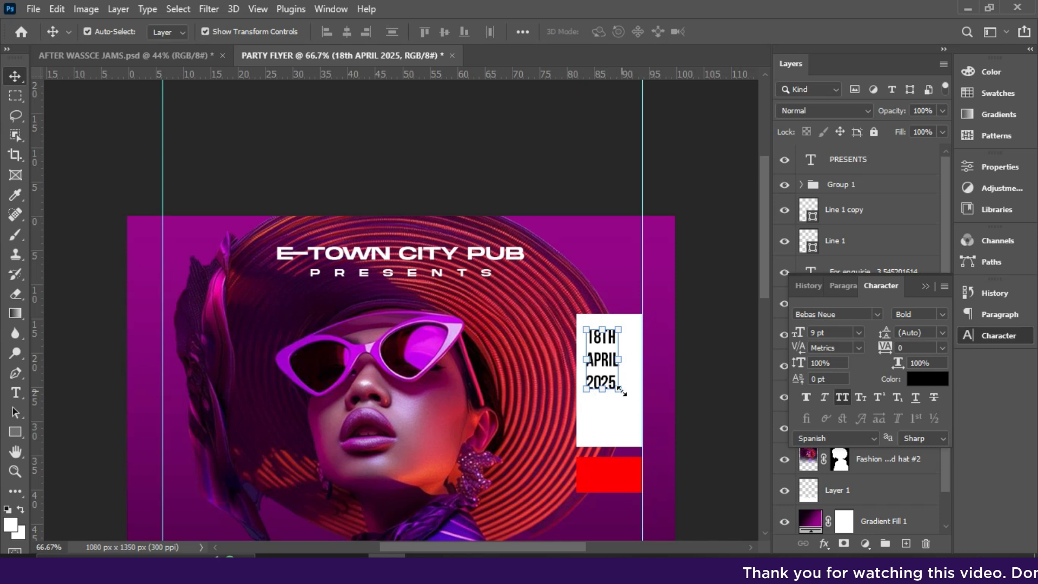
# - Scale the date to about 155%, set 12 pt leading and centre it in the white box
pyautogui.hotkey('ctrl', 't')
pyautogui.moveTo(619, 389); pyautogui.dragTo(636, 429)
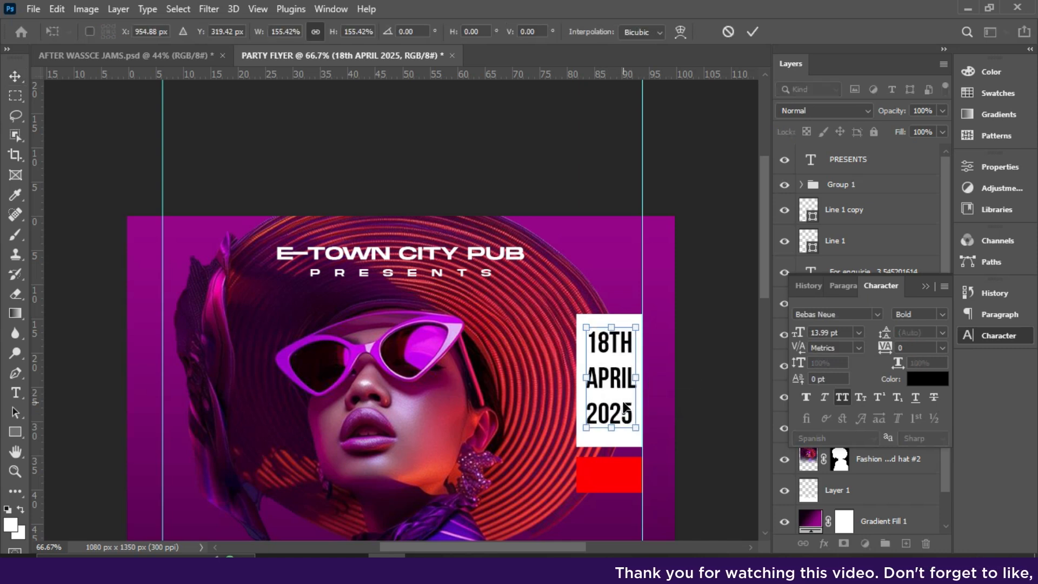
pyautogui.press('Return')
pyautogui.moveTo(888, 333); pyautogui.dragTo(868, 332)
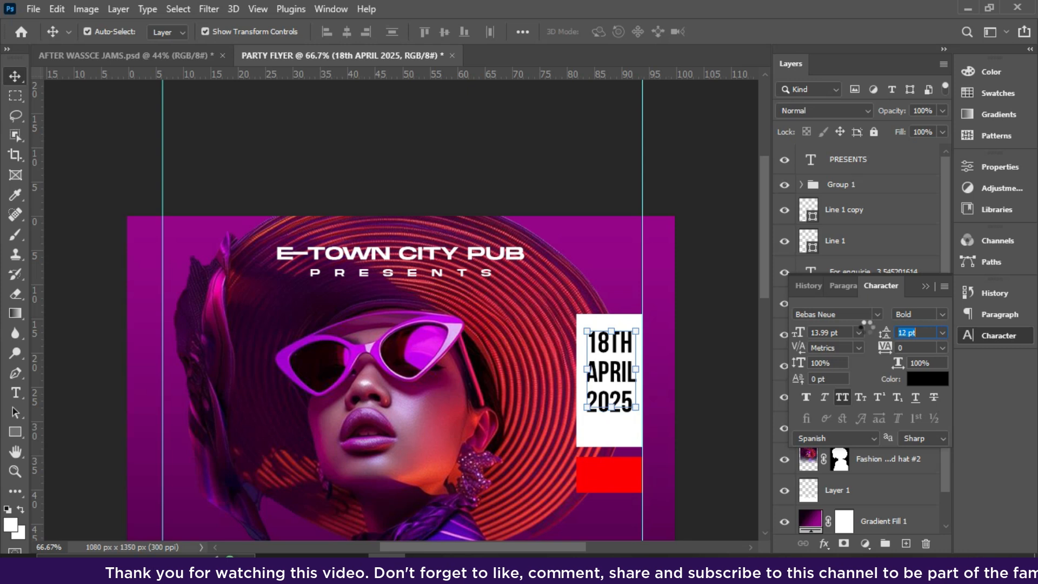
pyautogui.moveTo(606, 378); pyautogui.dragTo(603, 376)
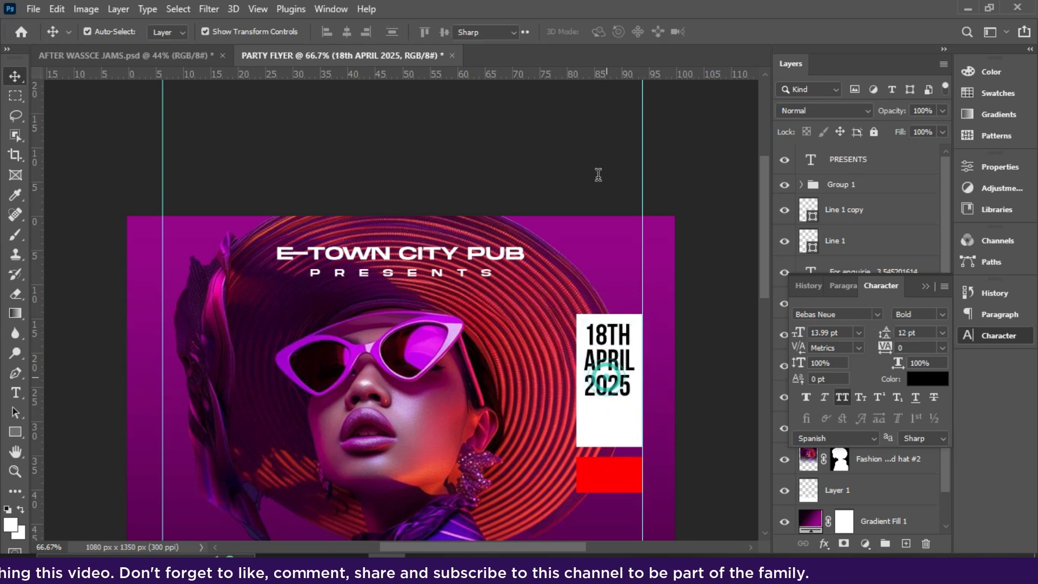
pyautogui.doubleClick(606, 373)
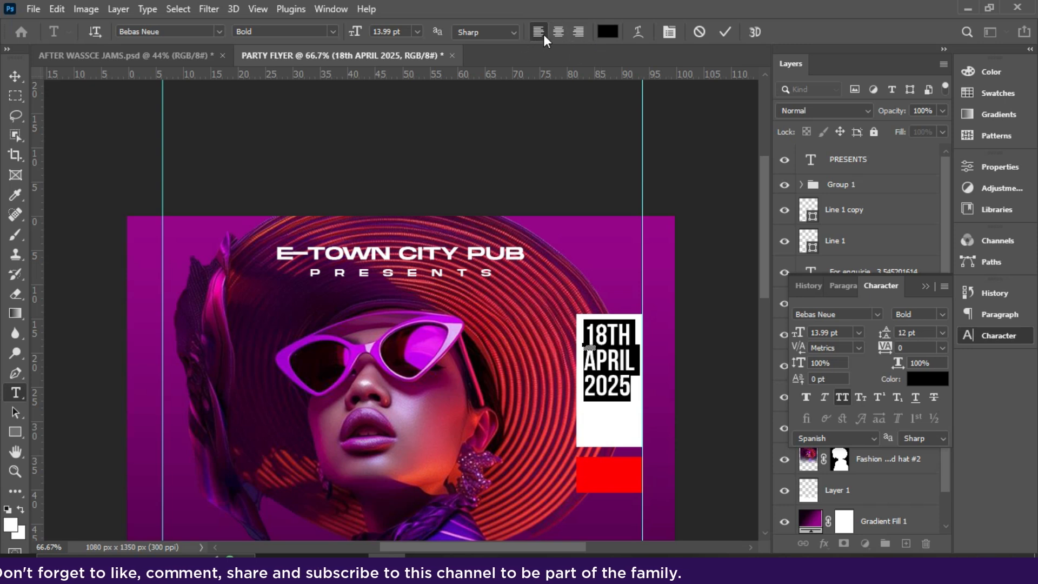
pyautogui.click(725, 32)
pyautogui.press('v')
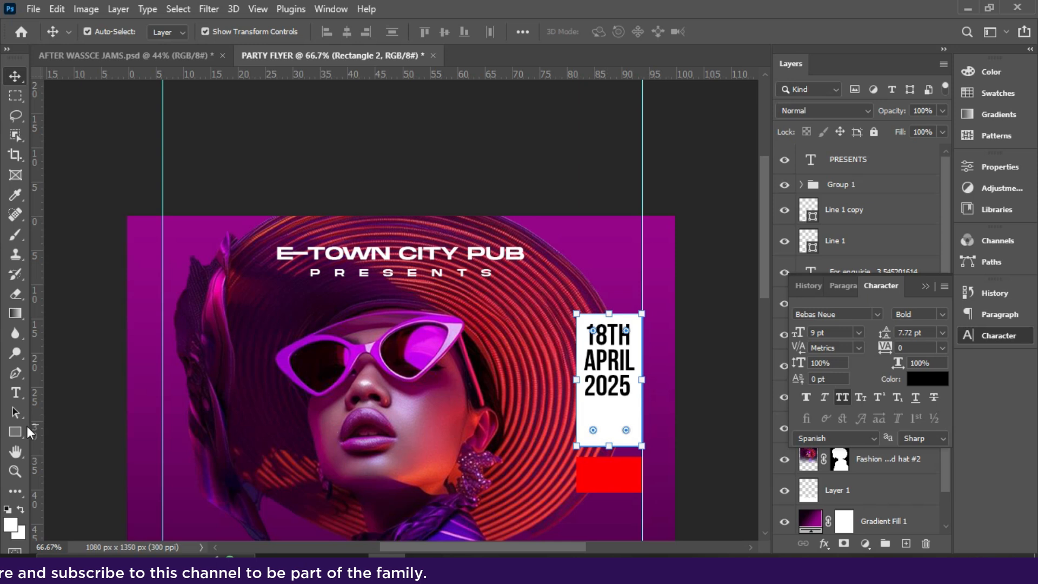
# - Shorten the white box to fit the date and move the red block up beneath it
pyautogui.click(16, 430)
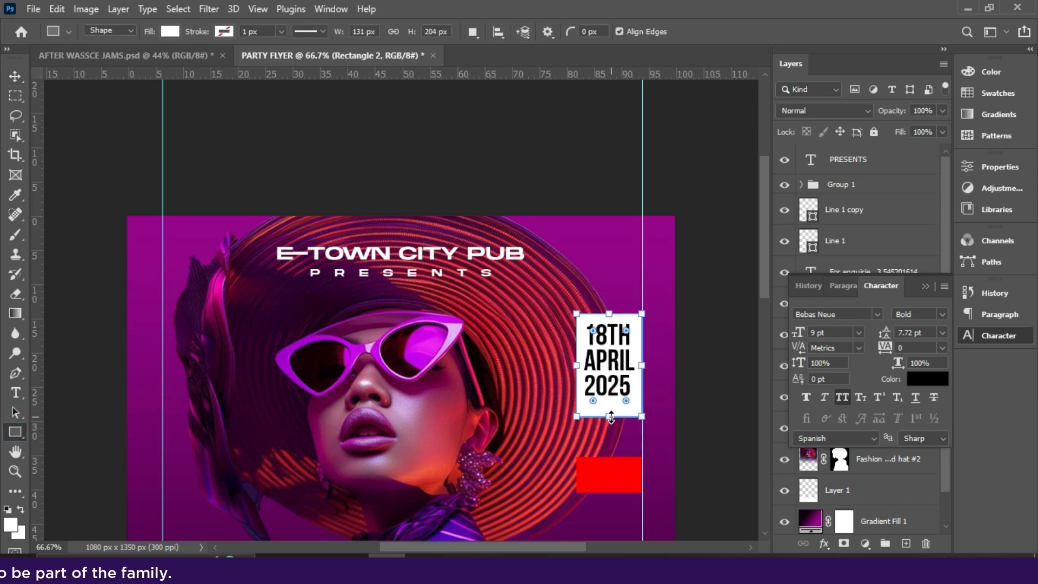
pyautogui.moveTo(611, 417); pyautogui.dragTo(611, 414)
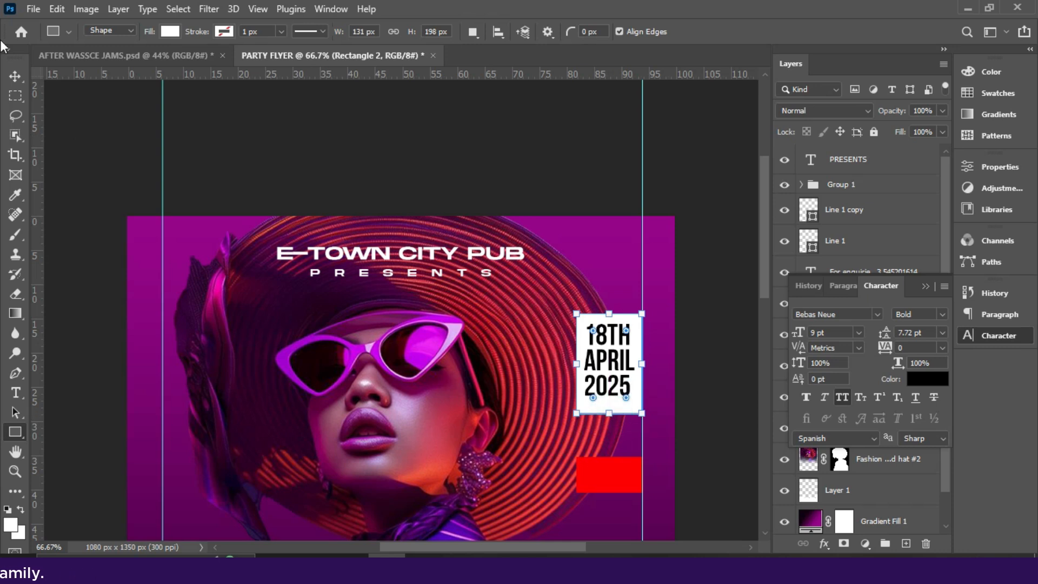
pyautogui.click(15, 76)
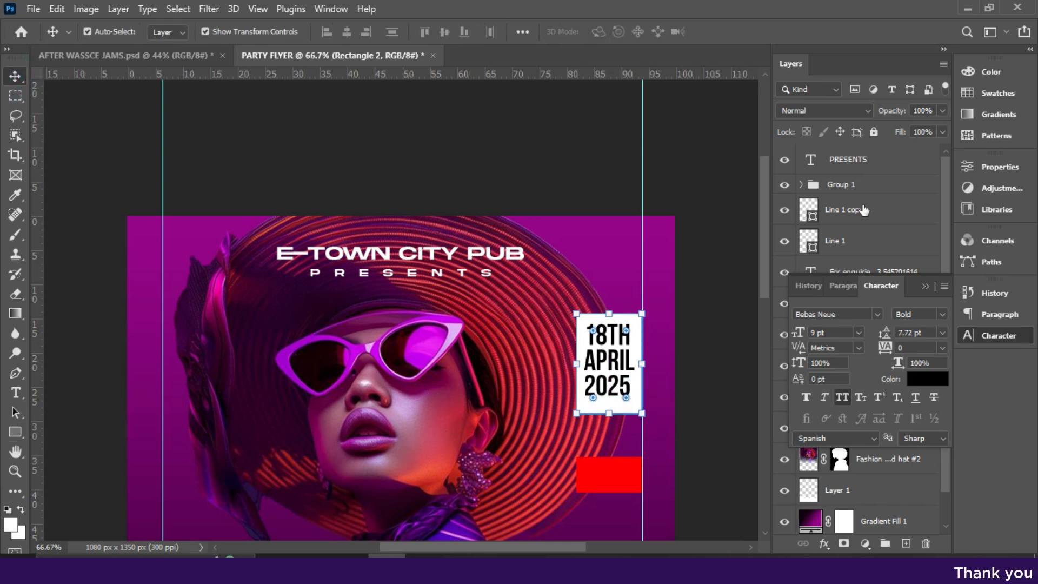
pyautogui.click(925, 286)
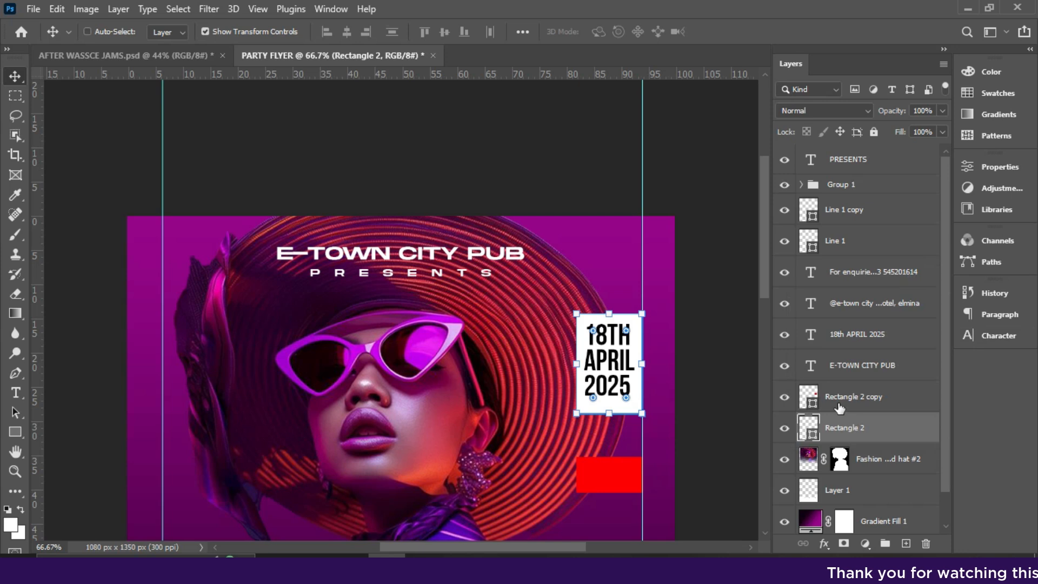
pyautogui.keyDown('ctrl'); pyautogui.click(848, 335); pyautogui.keyUp('ctrl')
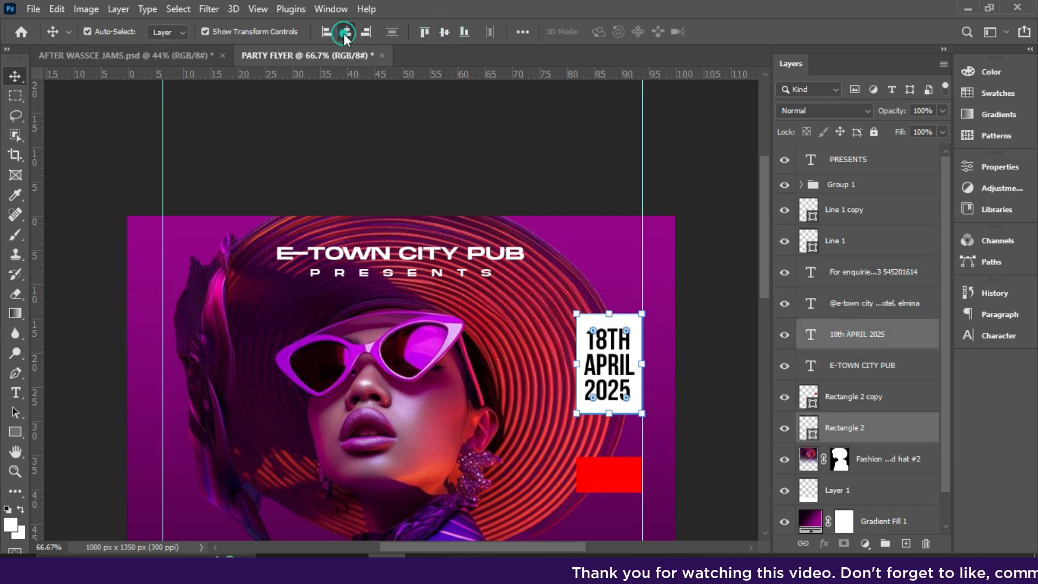
pyautogui.click(839, 398)
pyautogui.moveTo(608, 480); pyautogui.dragTo(609, 444)
# - Duplicate the date text, retype it as '8PM' and place it inside the red box
pyautogui.moveTo(620, 363); pyautogui.dragTo(616, 430)
pyautogui.doubleClick(615, 430)
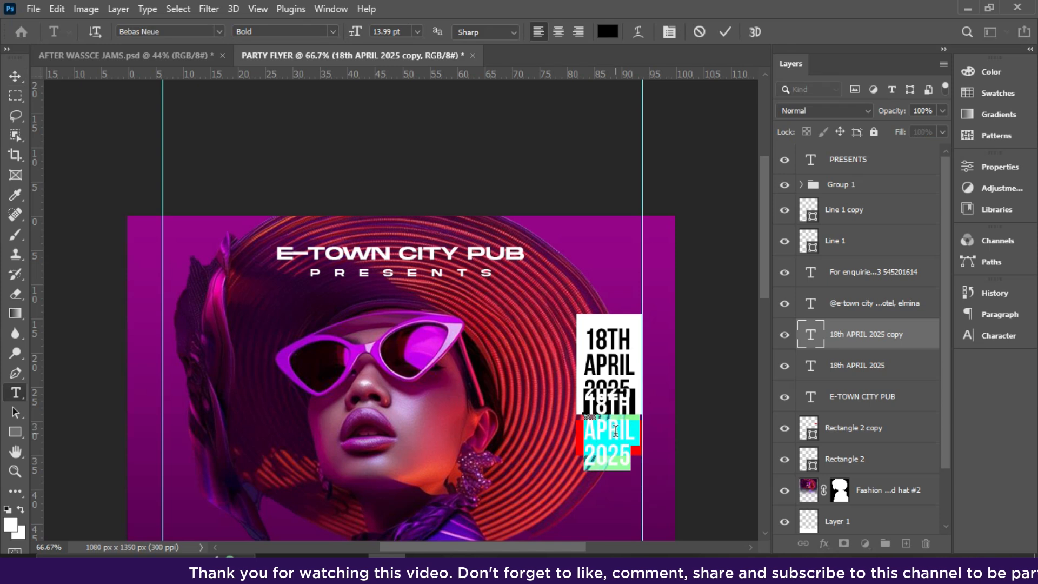
pyautogui.write('8PM')
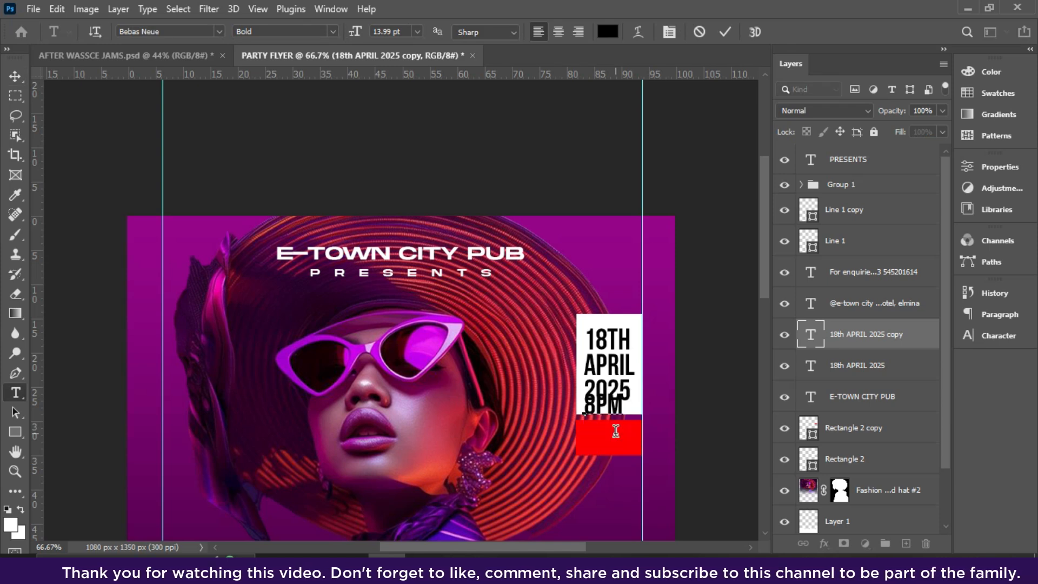
pyautogui.click(725, 32)
pyautogui.press('v')
pyautogui.moveTo(611, 413); pyautogui.dragTo(614, 443)
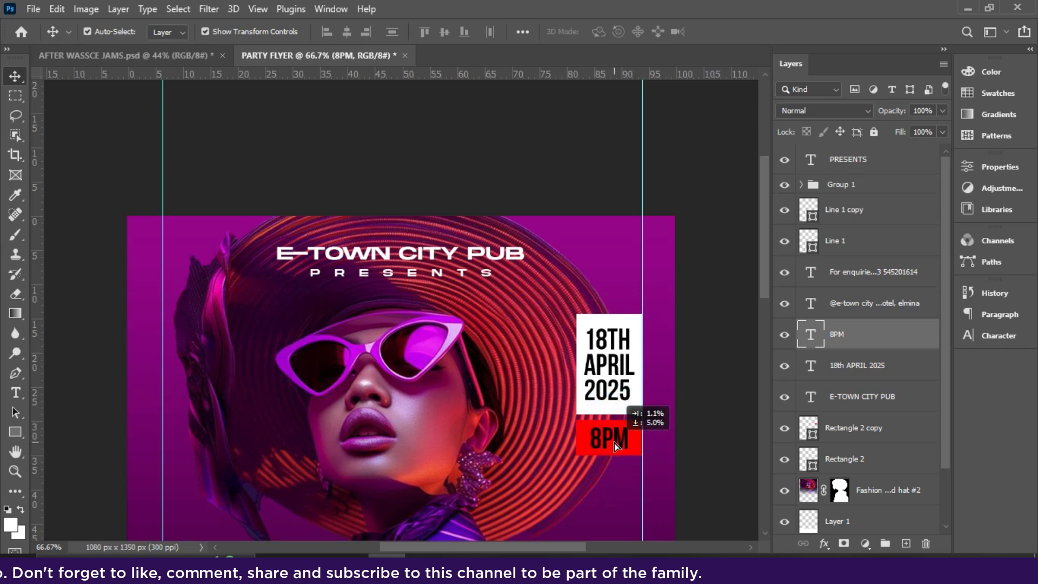
# - Make the 8PM text white at 14 pt
pyautogui.click(991, 335)
pyautogui.click(919, 373)
pyautogui.click(595, 325)
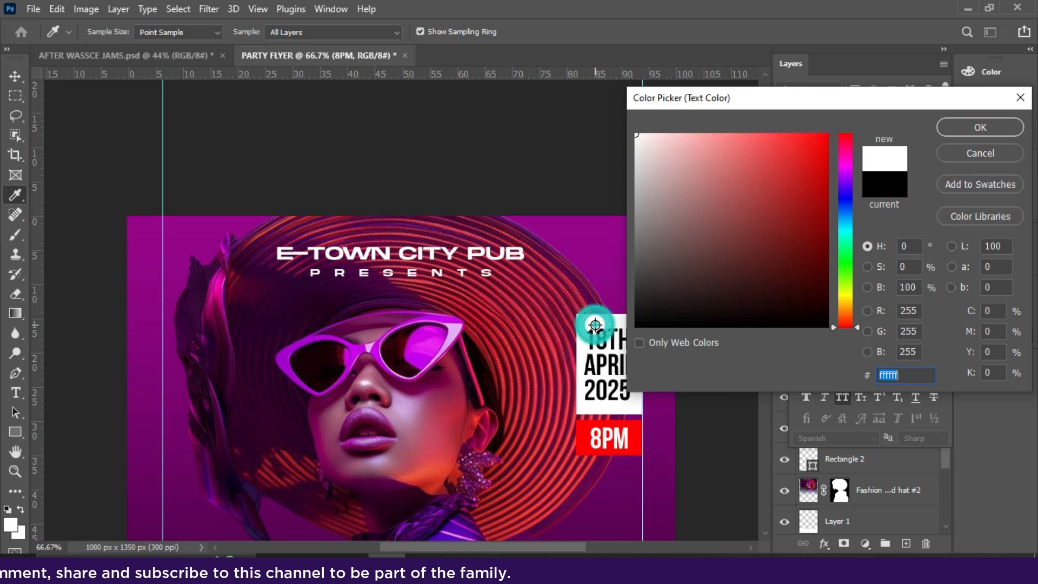
pyautogui.click(958, 130)
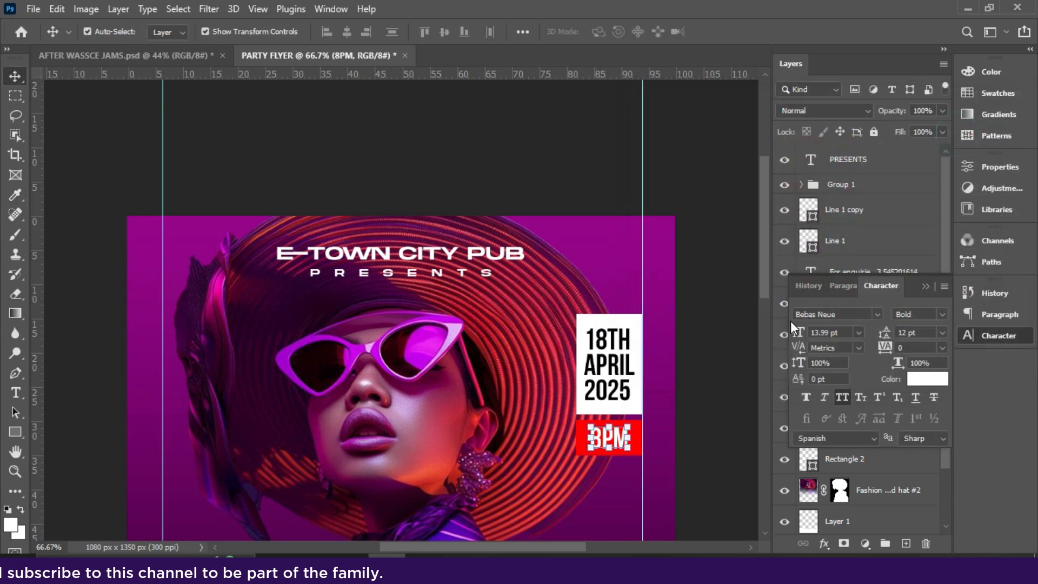
pyautogui.click(859, 332)
pyautogui.click(827, 439)
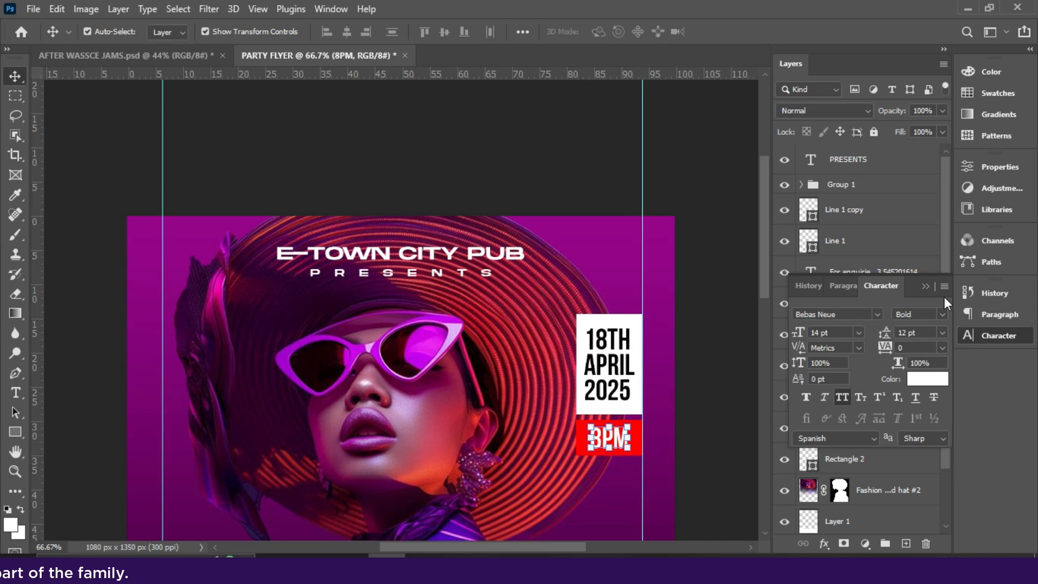
pyautogui.click(922, 286)
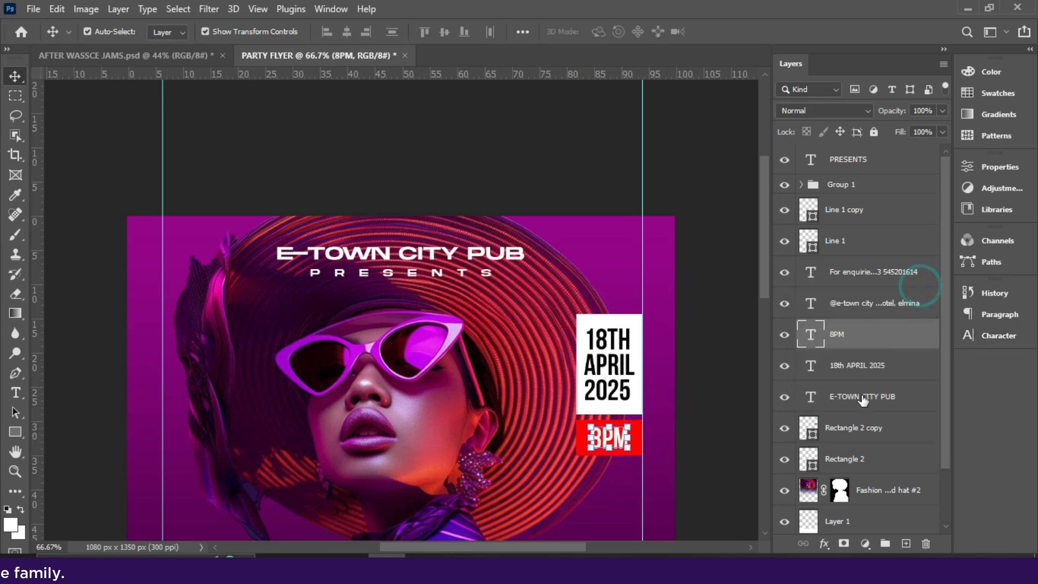
pyautogui.keyDown('ctrl'); pyautogui.click(840, 435); pyautogui.keyUp('ctrl')
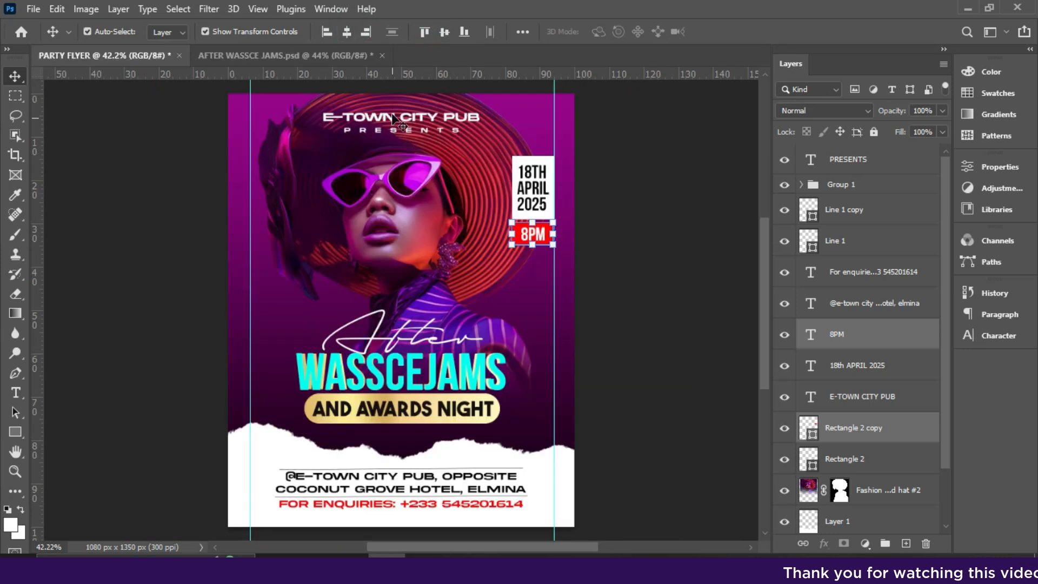
# - Copy the E-TOWN CITY PUB heading left of the sunglasses and retype it as Performances
pyautogui.click(393, 125)
pyautogui.keyDown('alt'); pyautogui.moveTo(426, 120); pyautogui.dragTo(332, 210); pyautogui.keyUp('alt')
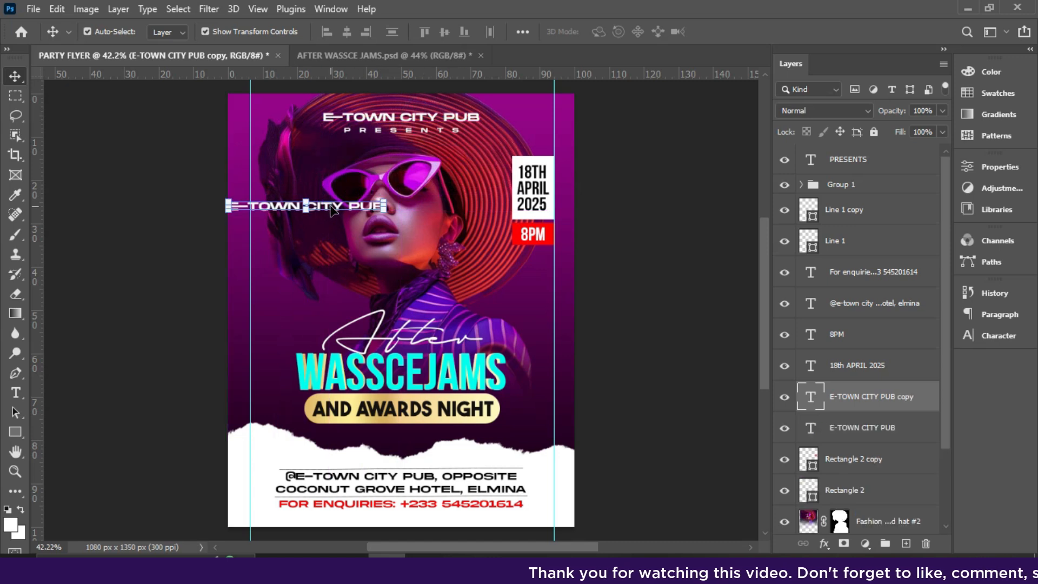
pyautogui.doubleClick(332, 209)
pyautogui.write('PERE')
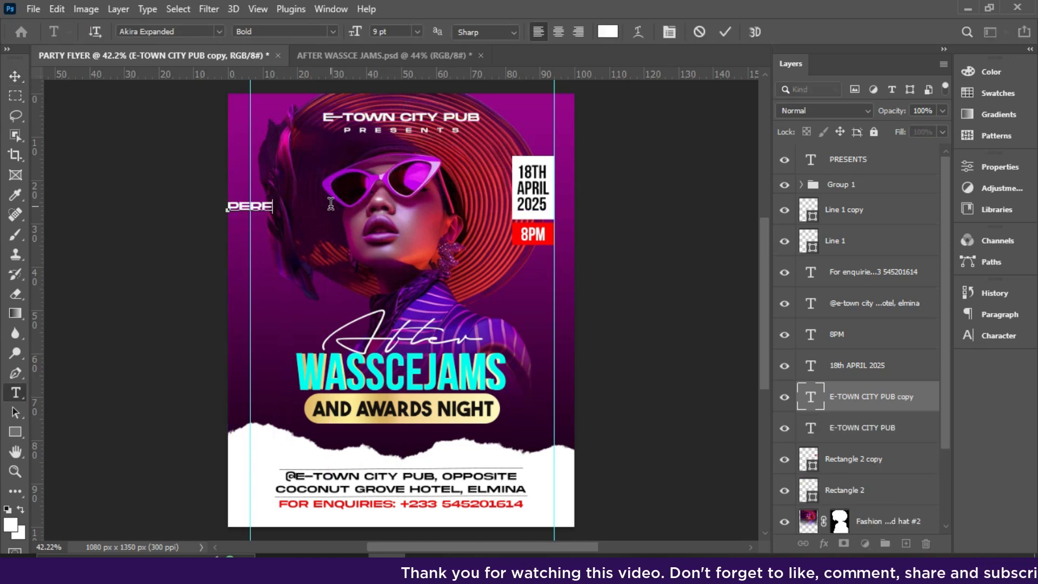
pyautogui.write('ORMANCES')
pyautogui.click(725, 31)
pyautogui.press('v')
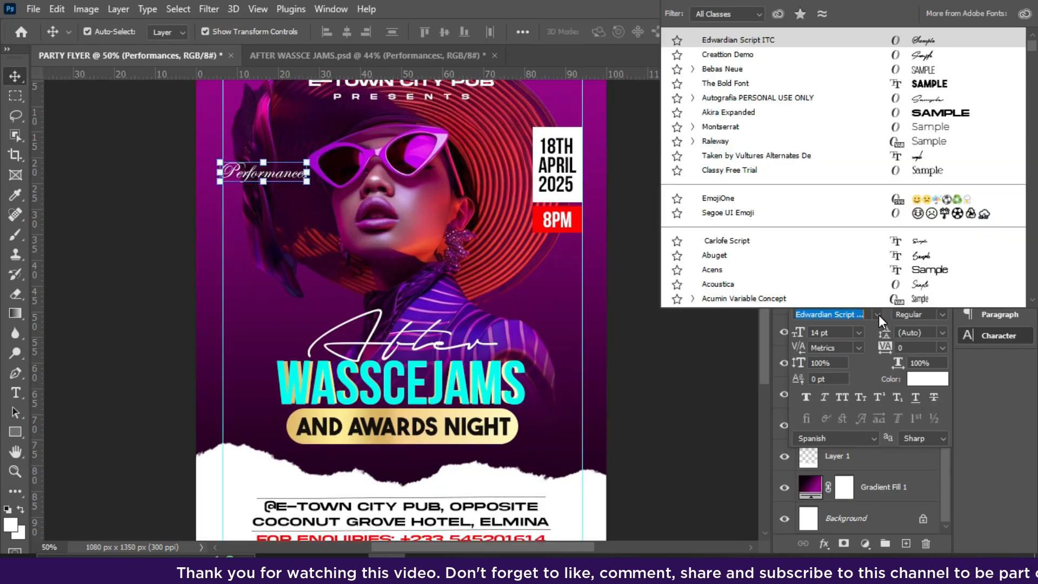
# - Set the Performances label to Blacksword 8 pt and choose a yellow text colour
pyautogui.write('blacksword')
pyautogui.press('Return')
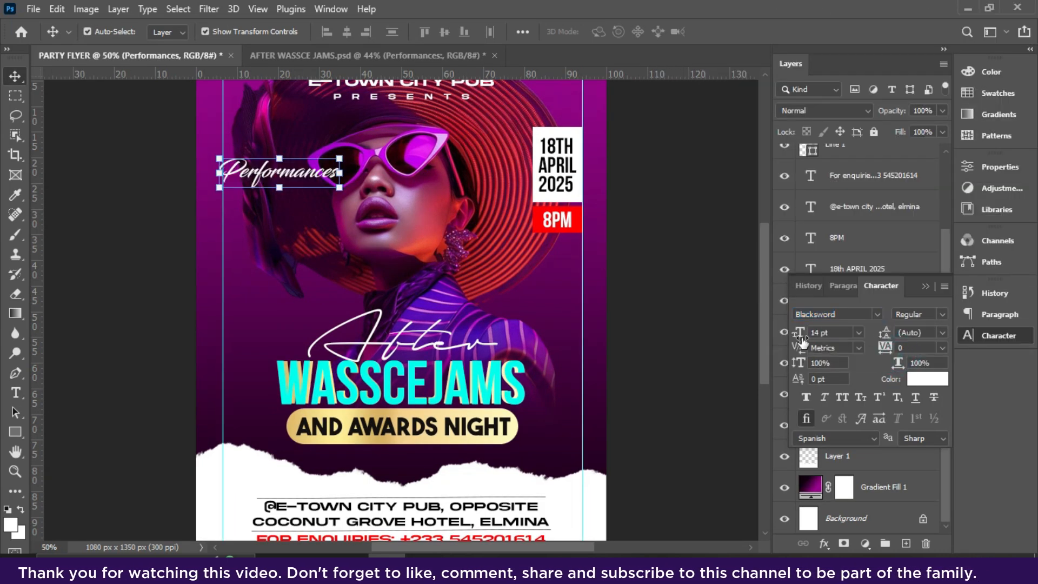
pyautogui.click(858, 332)
pyautogui.click(827, 371)
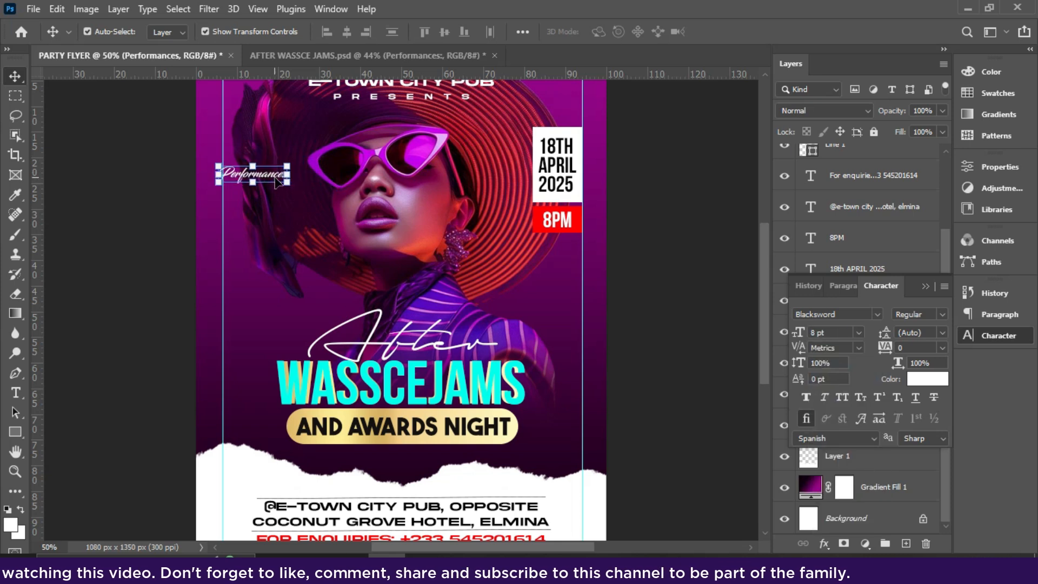
pyautogui.click(926, 378)
pyautogui.click(841, 287)
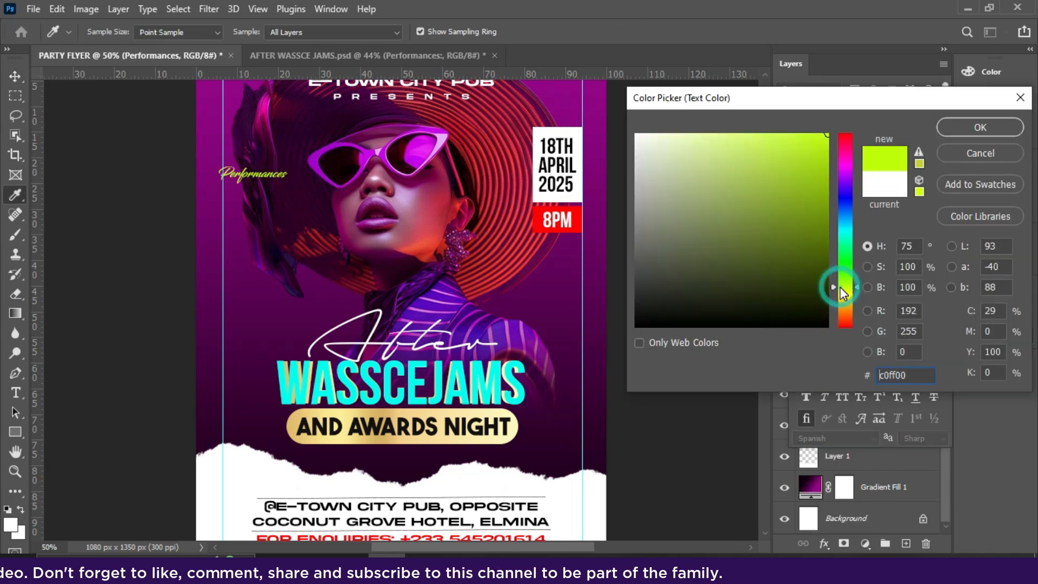
pyautogui.click(841, 291)
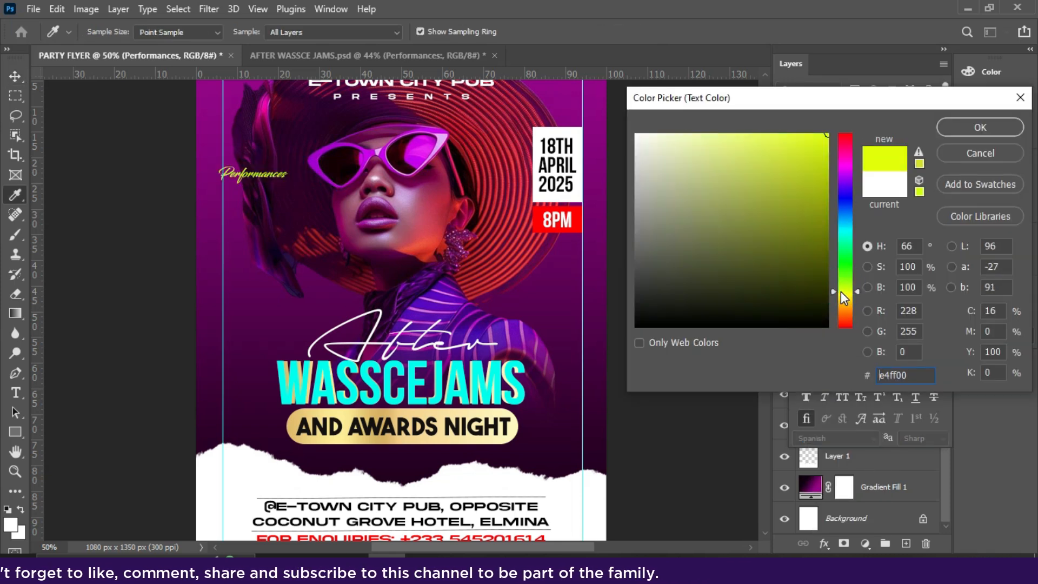
# - Apply the yellow colour, then copy PRESENTS below Performances with tracking 0 at 8 pt
pyautogui.click(947, 133)
pyautogui.press('v')
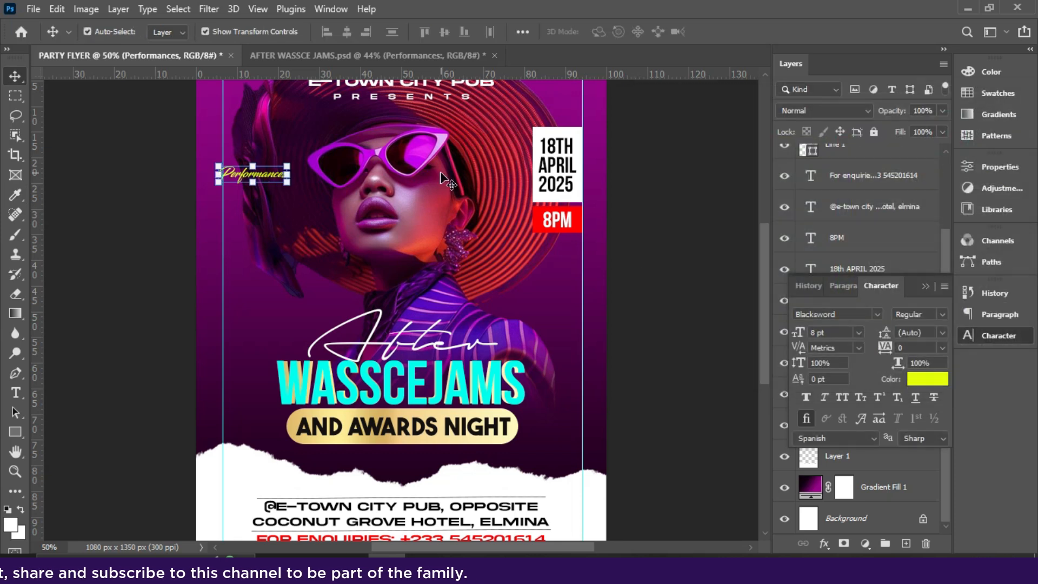
pyautogui.click(430, 101)
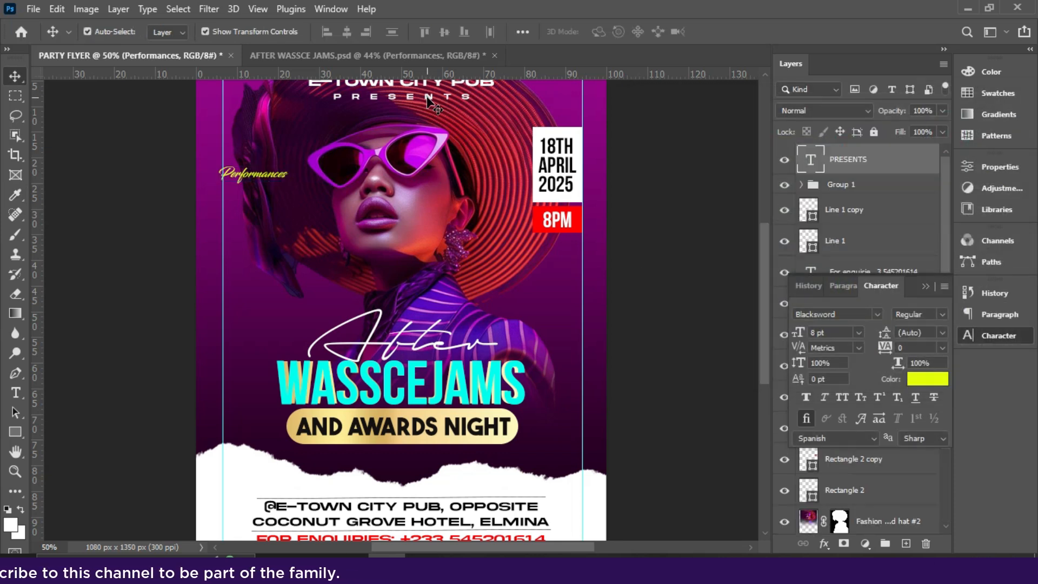
pyautogui.keyDown('alt'); pyautogui.moveTo(427, 100); pyautogui.dragTo(306, 227); pyautogui.keyUp('alt')
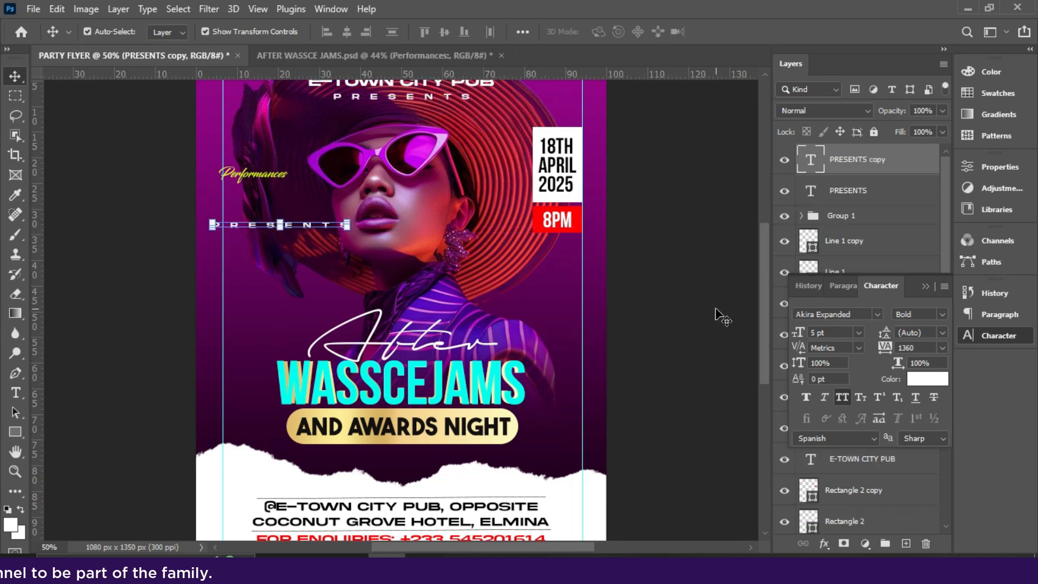
pyautogui.click(941, 347)
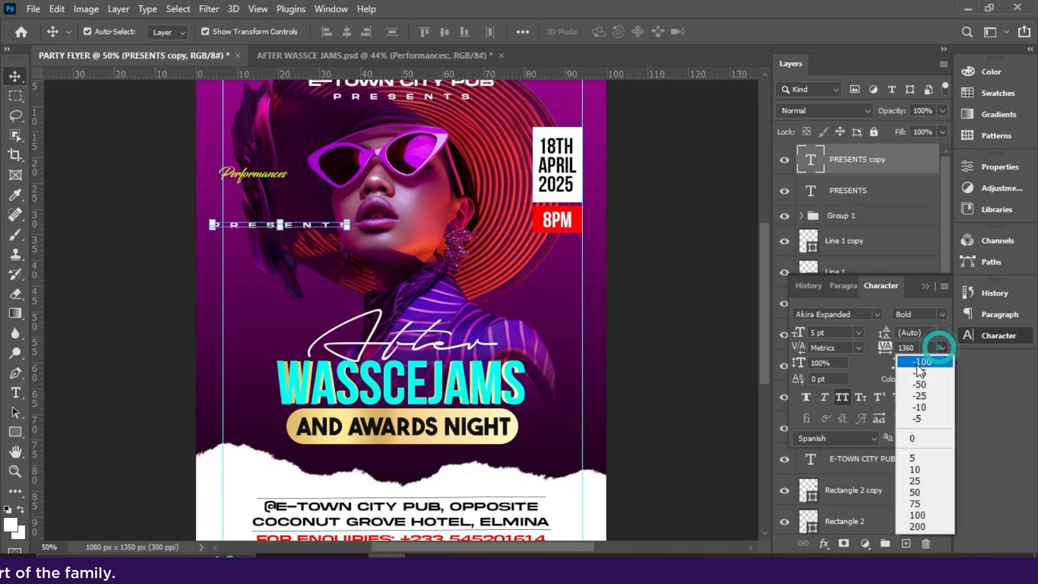
pyautogui.click(921, 430)
pyautogui.click(859, 332)
pyautogui.click(822, 372)
# - Replace the copied text with the pasted performer names list and shrink it to 6 pt
pyautogui.moveTo(282, 225); pyautogui.dragTo(292, 192)
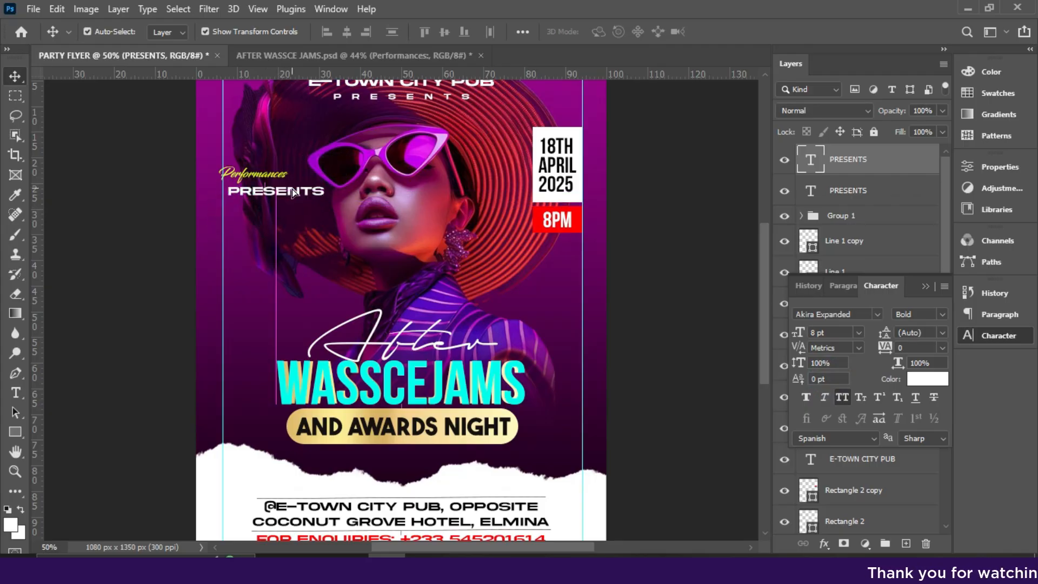
pyautogui.doubleClick(292, 191)
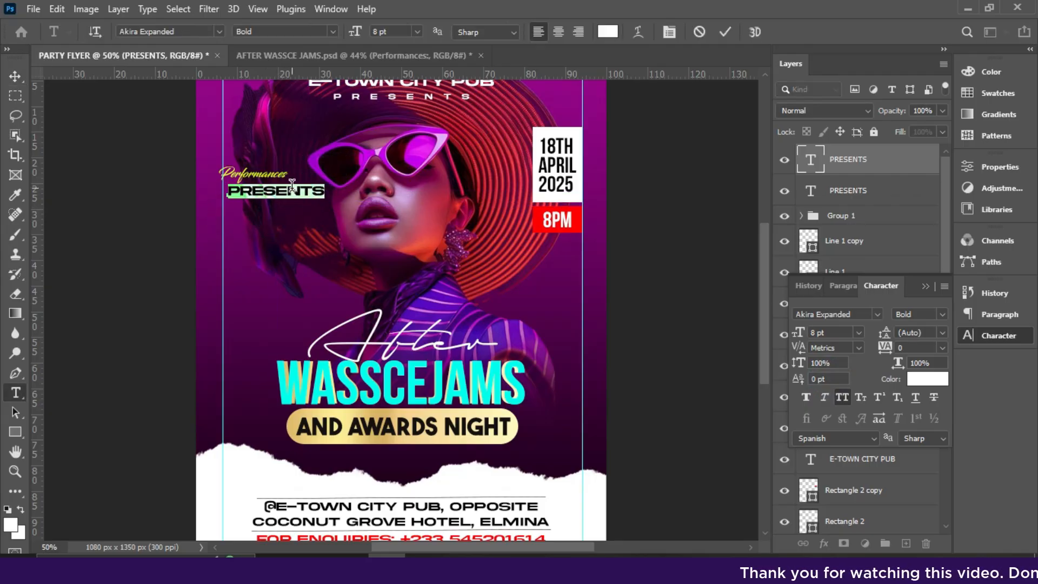
pyautogui.write('SARKODIE SHATTA WALLE STONEBOWY LASMID KIDI')
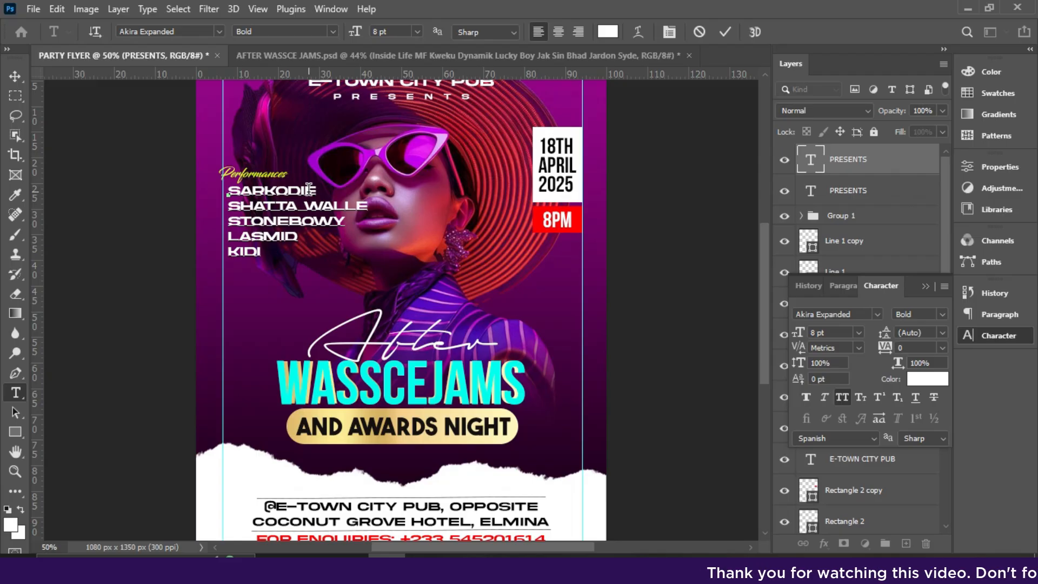
pyautogui.click(725, 34)
pyautogui.press('v')
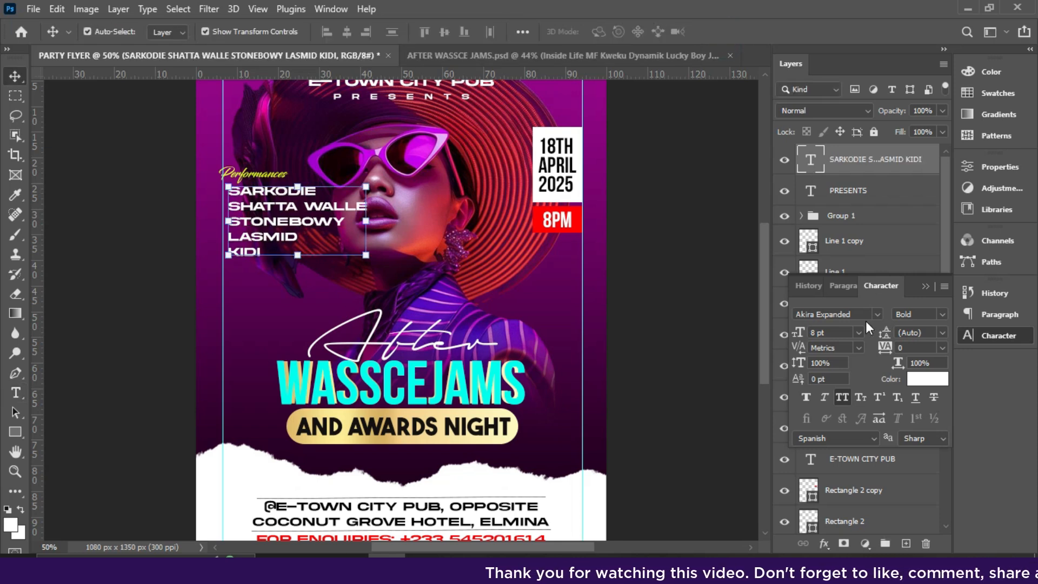
pyautogui.click(857, 334)
pyautogui.click(826, 344)
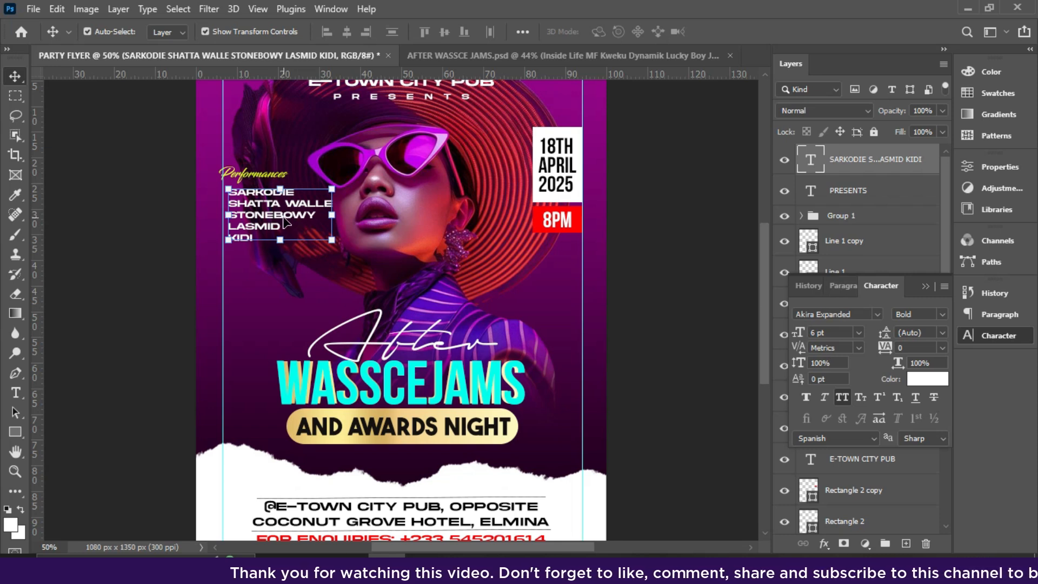
# - Shrink the performer list to 5 pt and reposition it under Performances
pyautogui.moveTo(285, 222); pyautogui.dragTo(281, 252)
pyautogui.moveTo(255, 174); pyautogui.dragTo(256, 209)
pyautogui.click(245, 258)
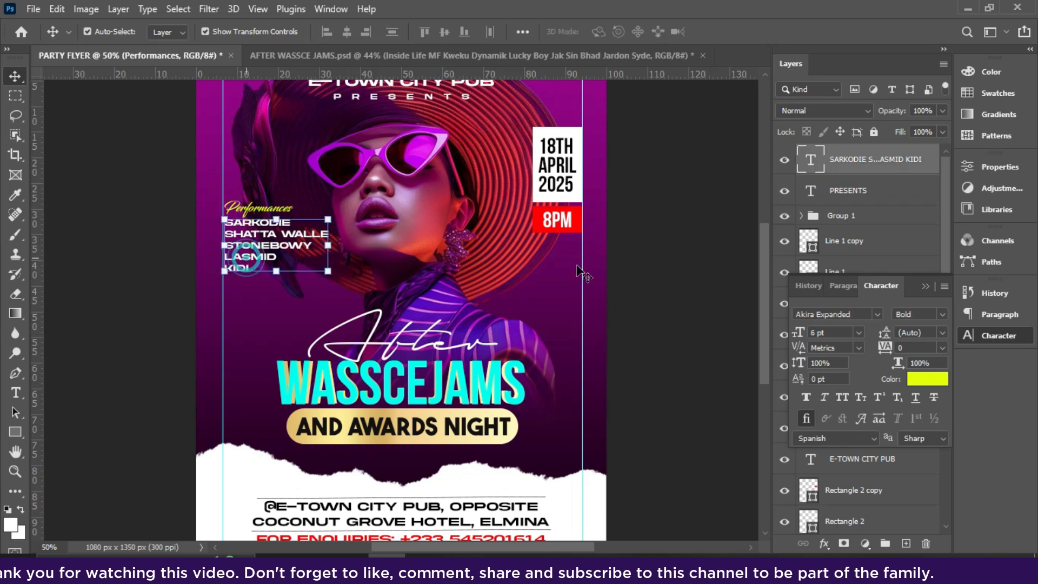
pyautogui.click(858, 333)
pyautogui.click(832, 351)
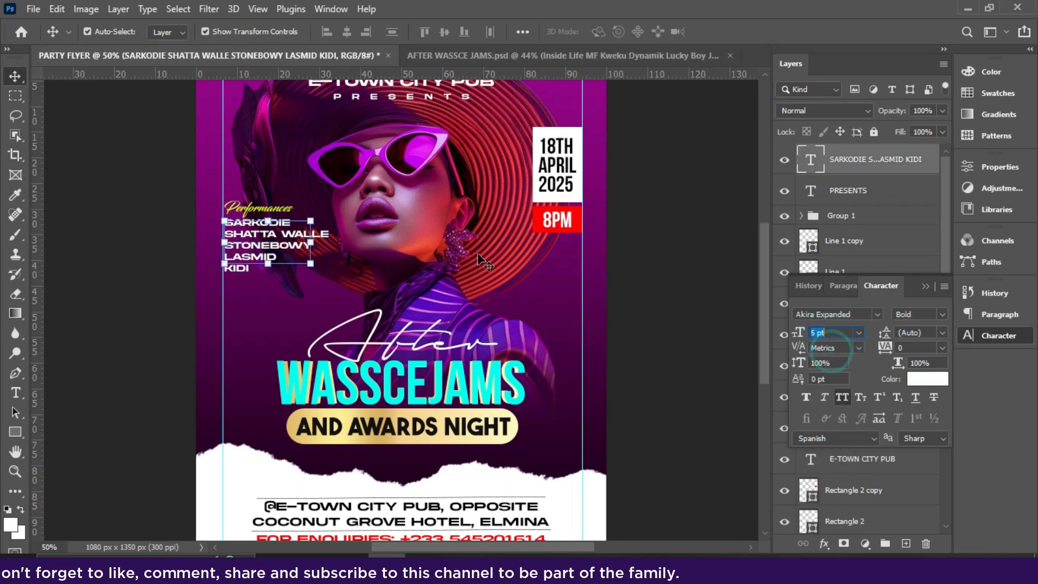
pyautogui.click(648, 295)
pyautogui.moveTo(261, 241); pyautogui.dragTo(263, 252)
pyautogui.moveTo(256, 207); pyautogui.dragTo(252, 226)
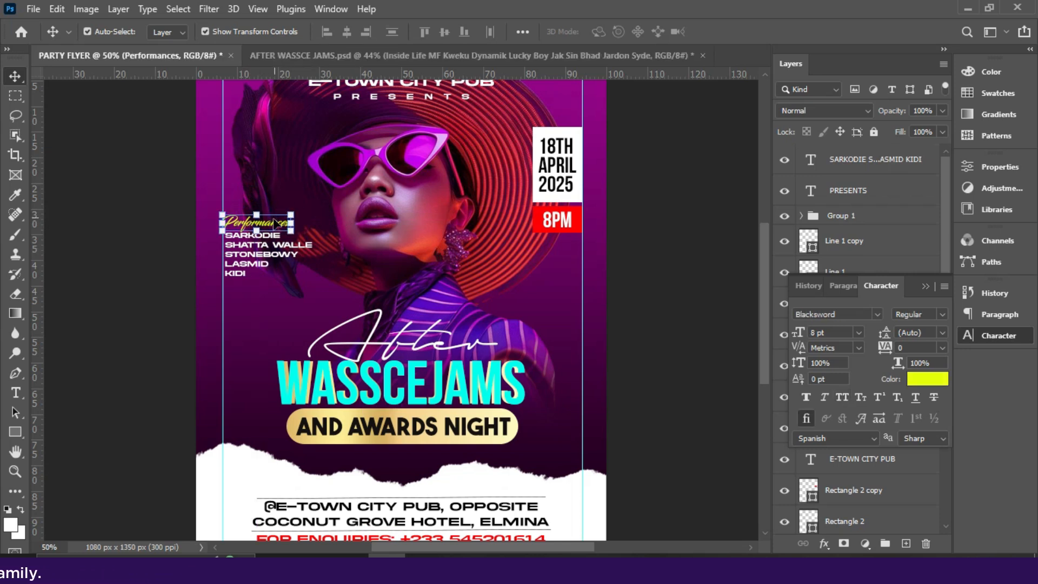
# - Move Performances and the performer list to the top-left, with a guide at the date box top
pyautogui.moveTo(274, 226); pyautogui.dragTo(271, 138)
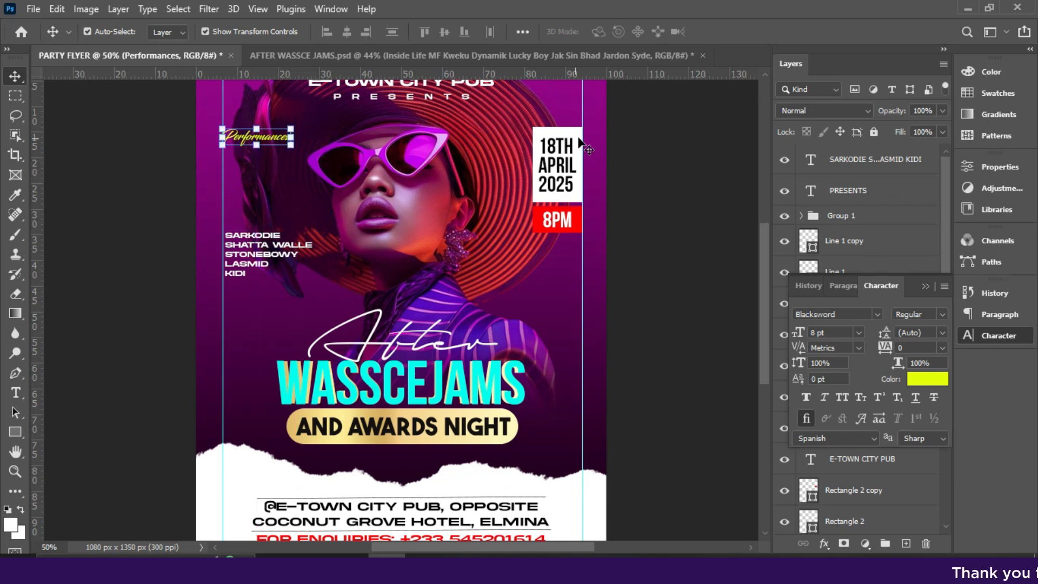
pyautogui.moveTo(532, 73); pyautogui.dragTo(535, 128)
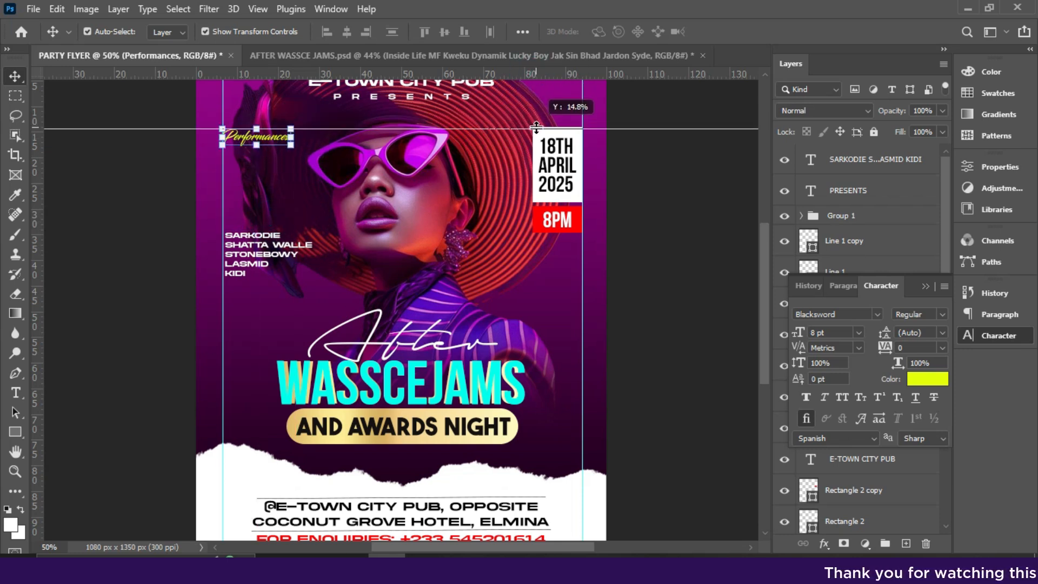
pyautogui.moveTo(268, 264); pyautogui.dragTo(259, 167)
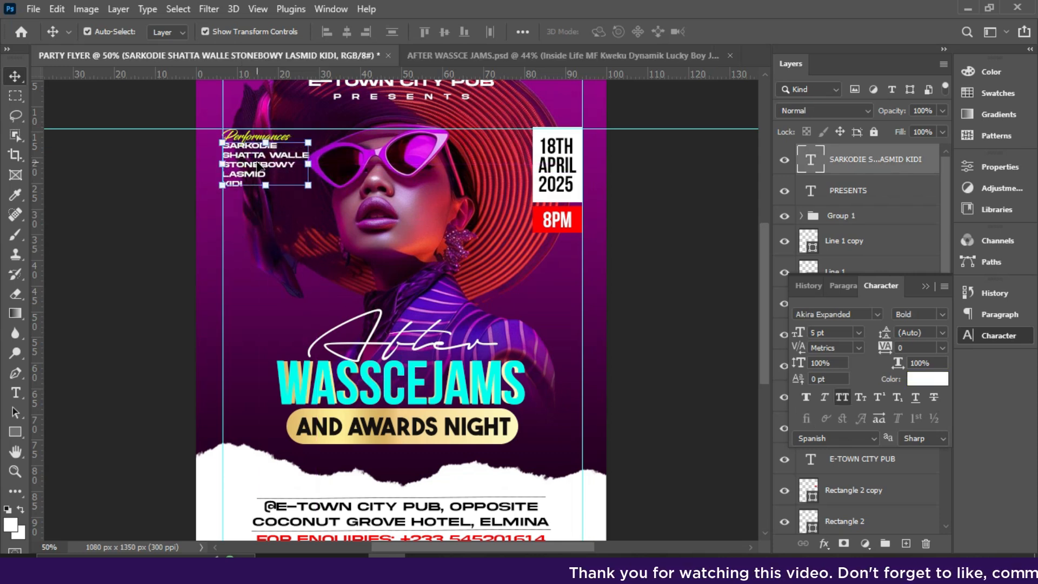
pyautogui.moveTo(224, 281); pyautogui.dragTo(215, 284)
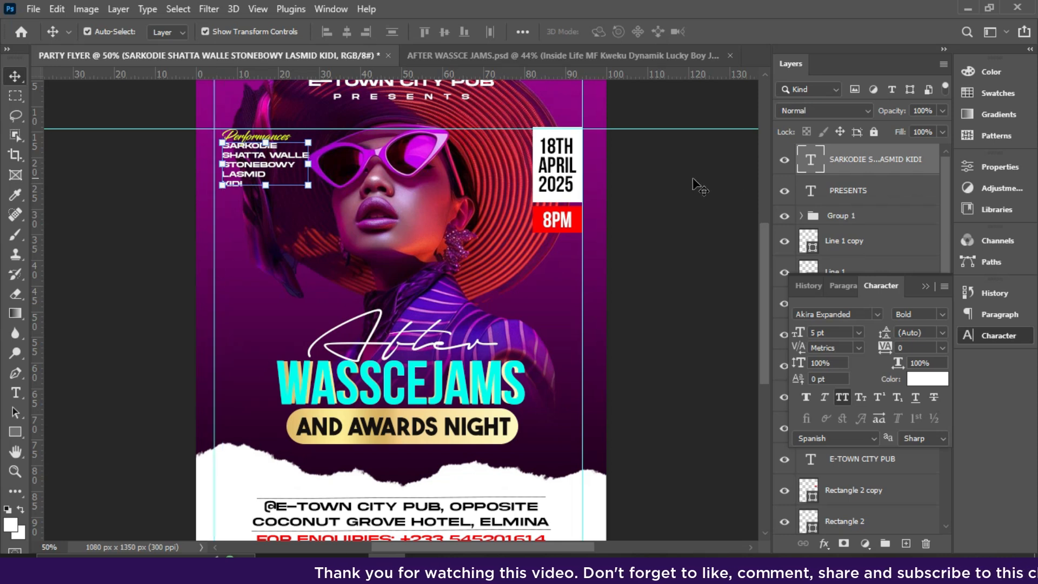
# - Left-align Performances and the performer list, then nudge the list slightly down
pyautogui.click(946, 184)
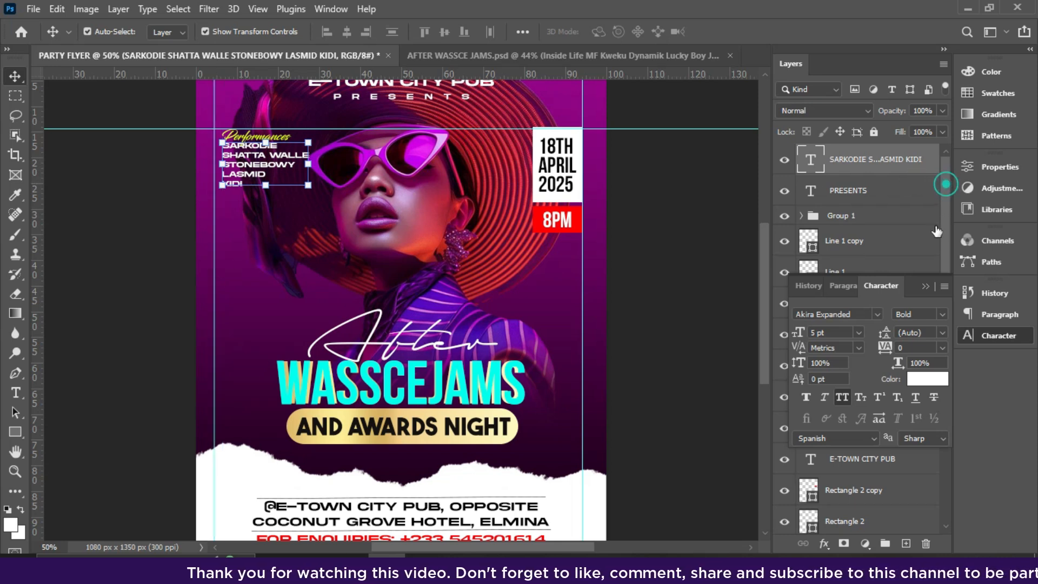
pyautogui.click(926, 289)
pyautogui.click(924, 286)
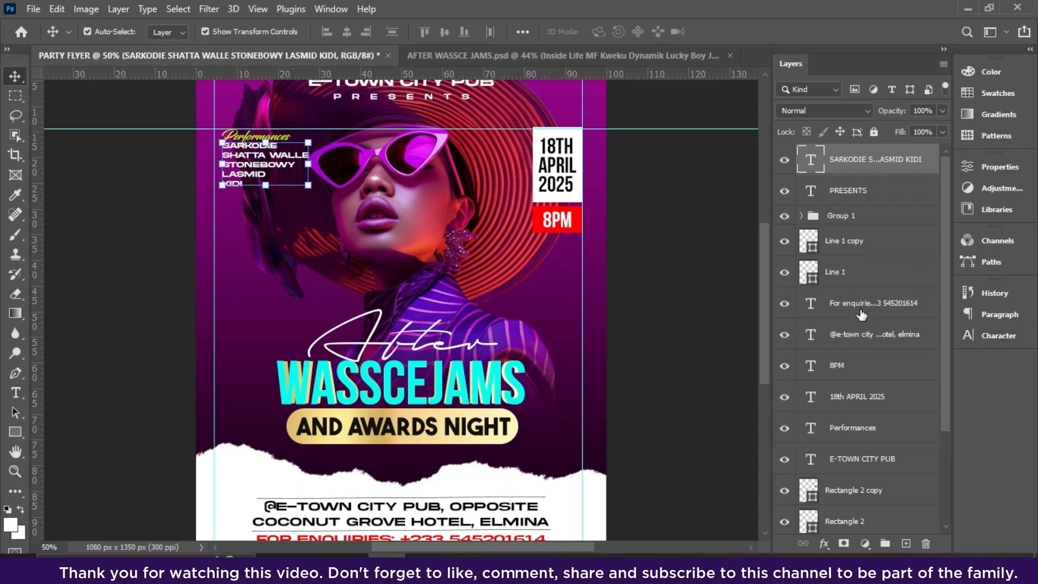
pyautogui.keyDown('ctrl'); pyautogui.click(844, 429); pyautogui.keyUp('ctrl')
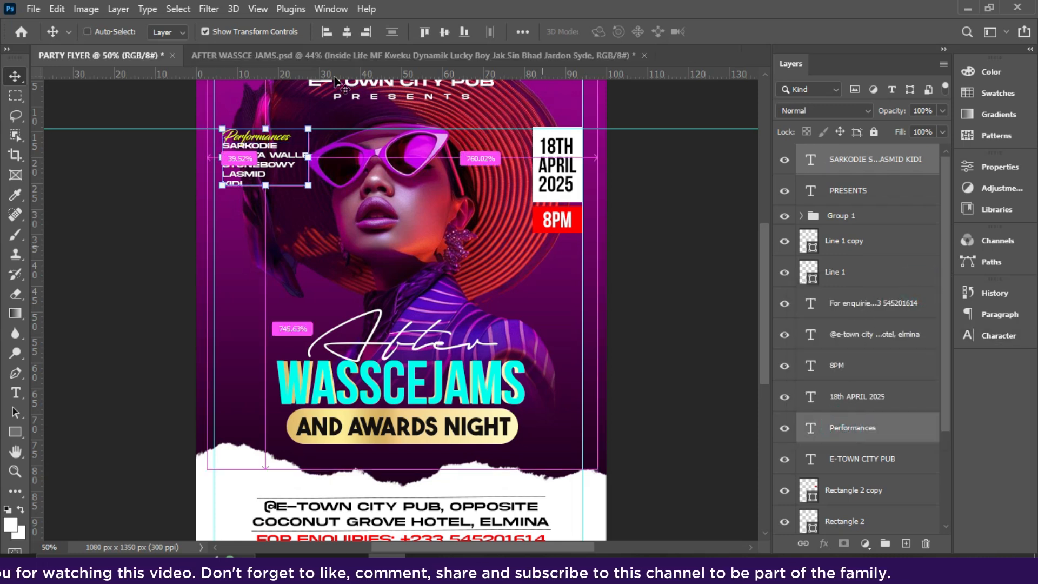
pyautogui.click(329, 31)
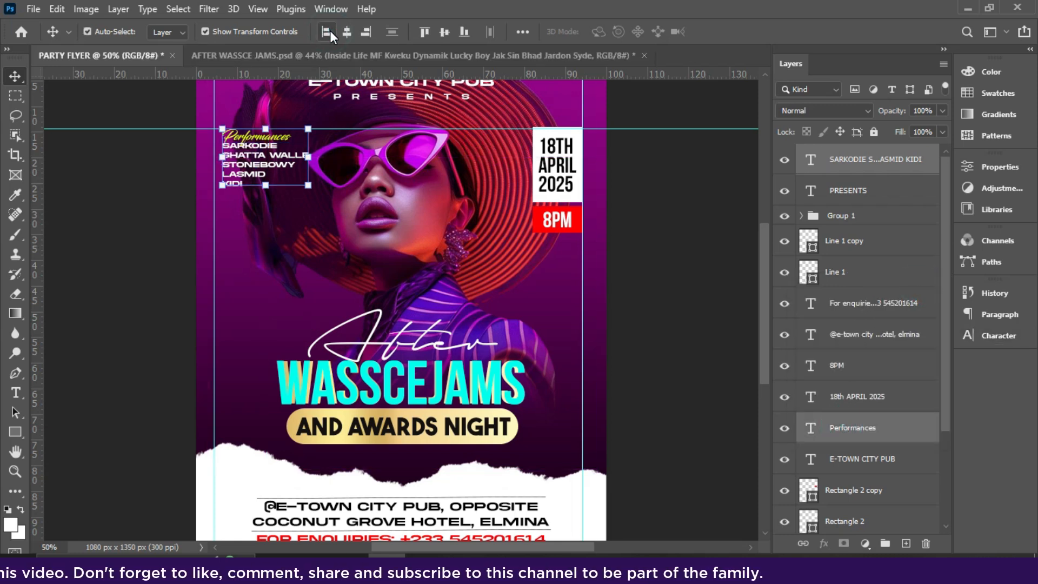
pyautogui.hotkey('ctrl', 'z')
pyautogui.hotkey('ctrl', 'z')
pyautogui.hotkey('ctrl', 'z')
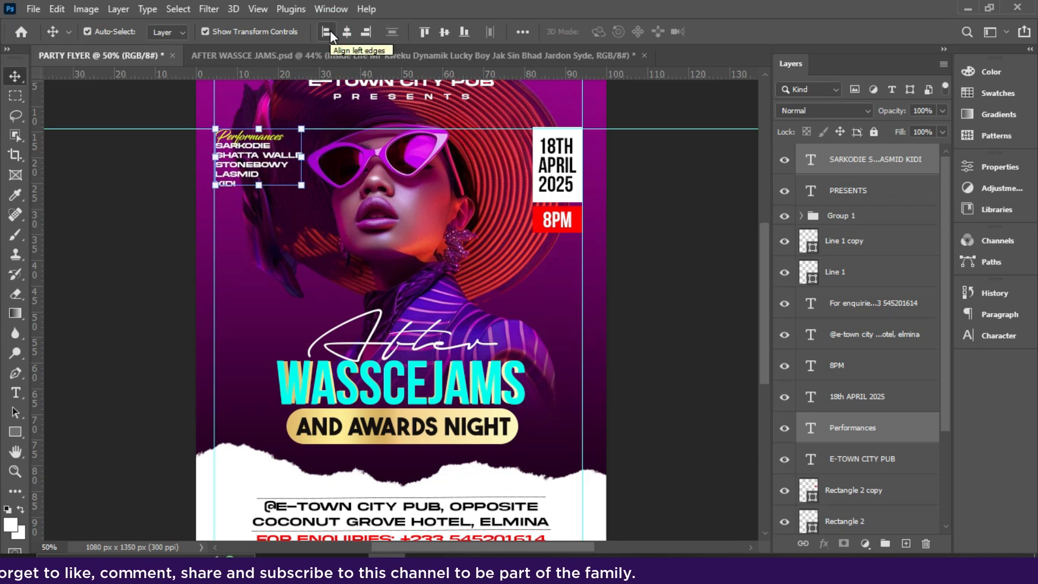
pyautogui.click(849, 162)
pyautogui.press('Down')
pyautogui.press('Down')
pyautogui.press('Down')
pyautogui.press('Down')
pyautogui.press('Down')
pyautogui.press('Down')
pyautogui.press('Down')
pyautogui.press('Down')
pyautogui.press('Down')
pyautogui.press('Down')
pyautogui.press('Down')
pyautogui.press('Down')
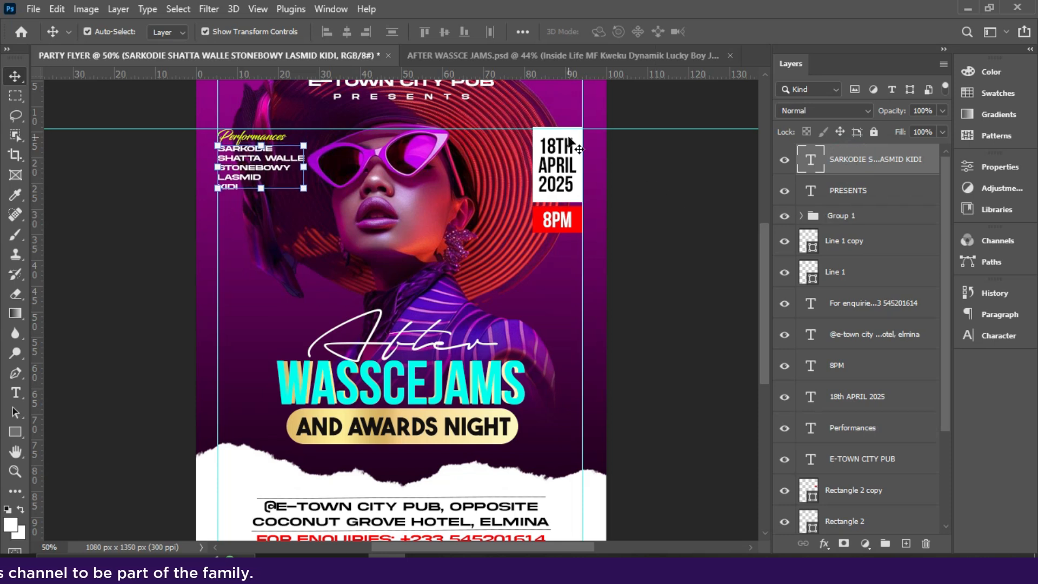
# - Set the E-TOWN CITY PUB headline to 8 pt and centre it horizontally on the canvas
pyautogui.doubleClick(411, 82)
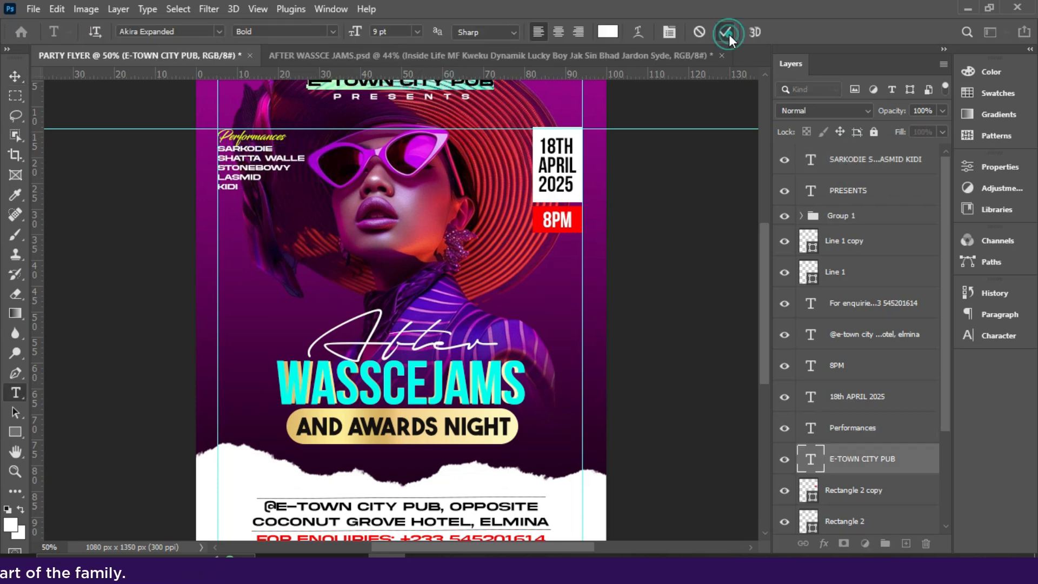
pyautogui.click(727, 33)
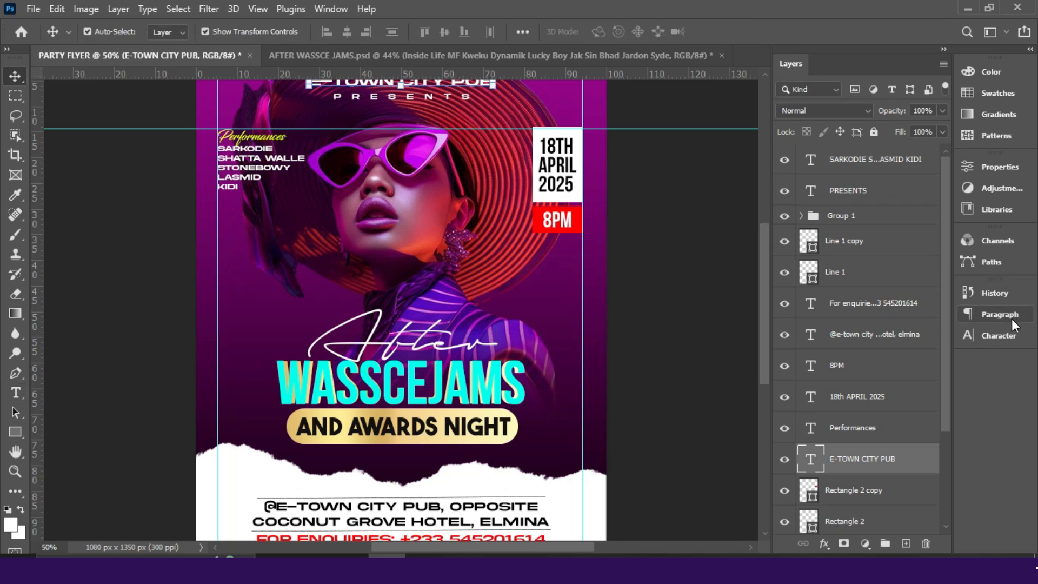
pyautogui.moveTo(763, 302); pyautogui.dragTo(757, 274)
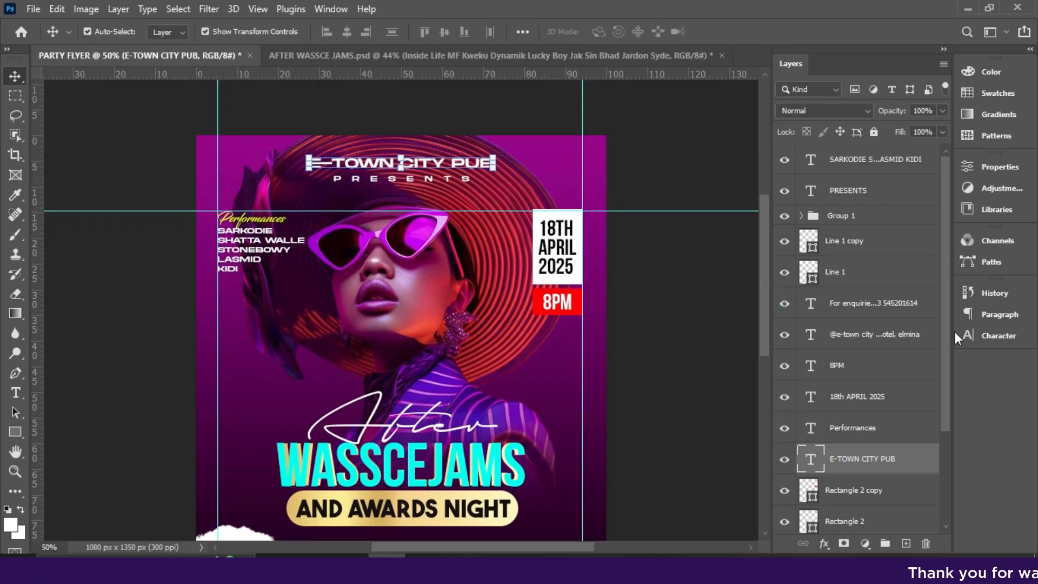
pyautogui.click(1004, 337)
pyautogui.click(860, 333)
pyautogui.click(841, 377)
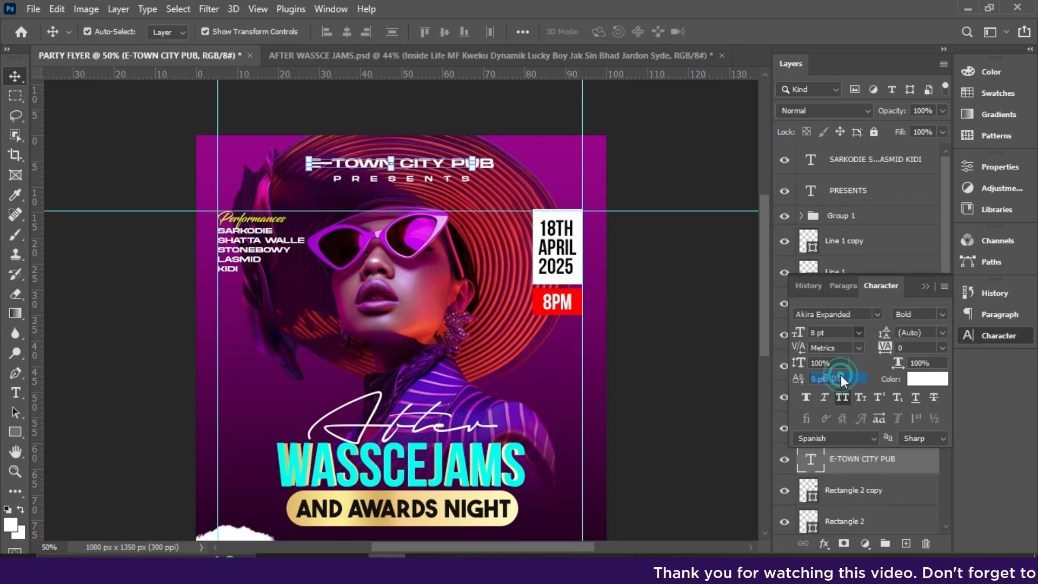
pyautogui.hotkey('ctrl', 'Return')
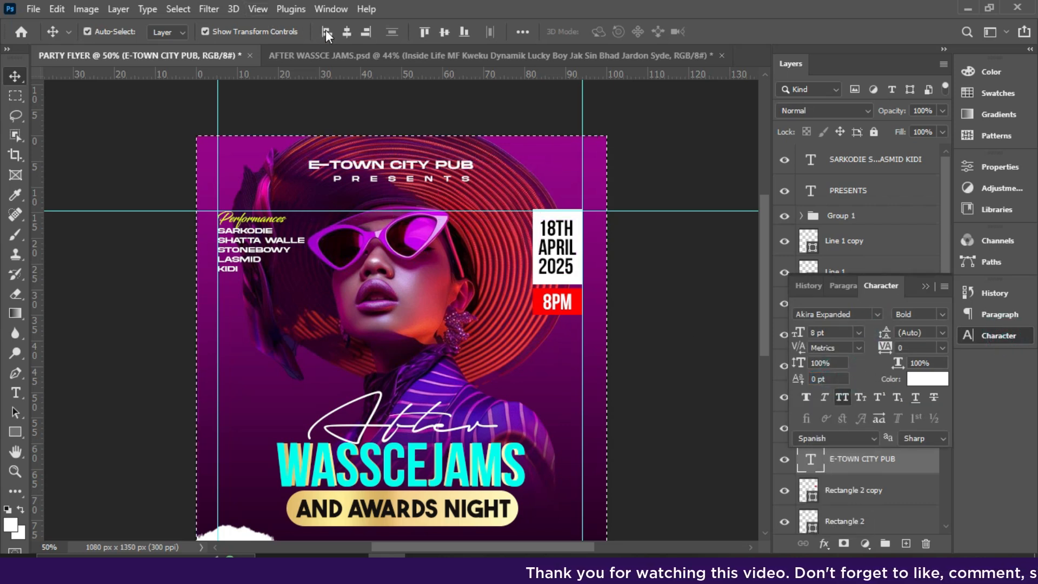
pyautogui.click(350, 32)
pyautogui.hotkey('ctrl', 'd')
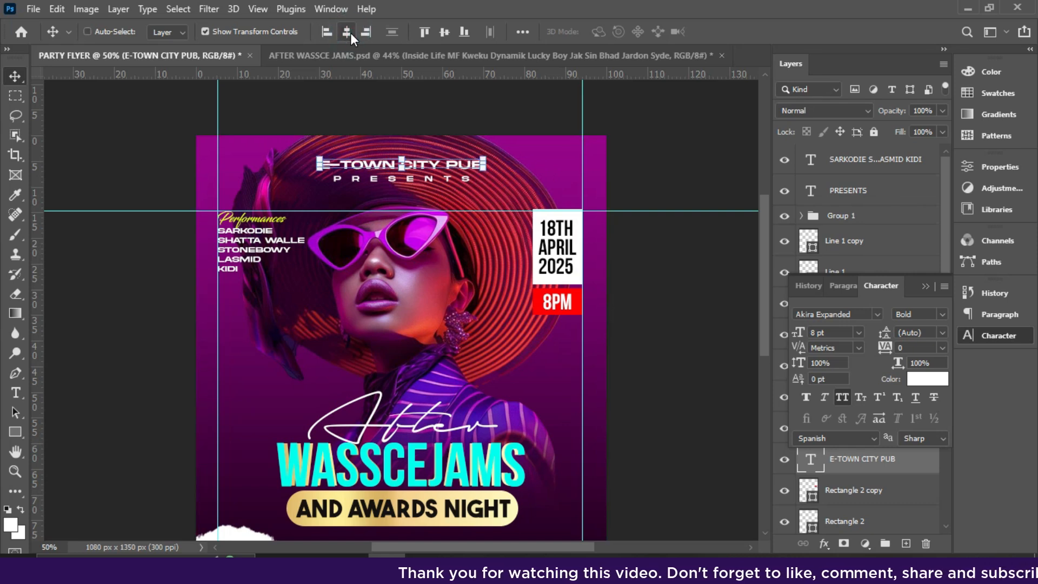
# - Shift the right vertical guide slightly right and select the 18th APRIL 2025 date text
pyautogui.click(839, 188)
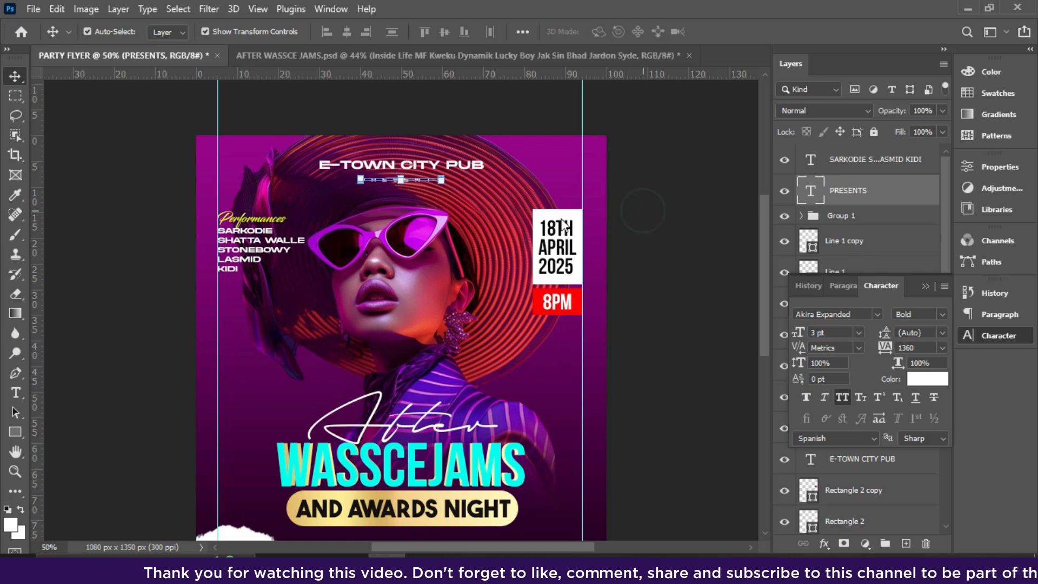
pyautogui.moveTo(583, 362); pyautogui.dragTo(592, 330)
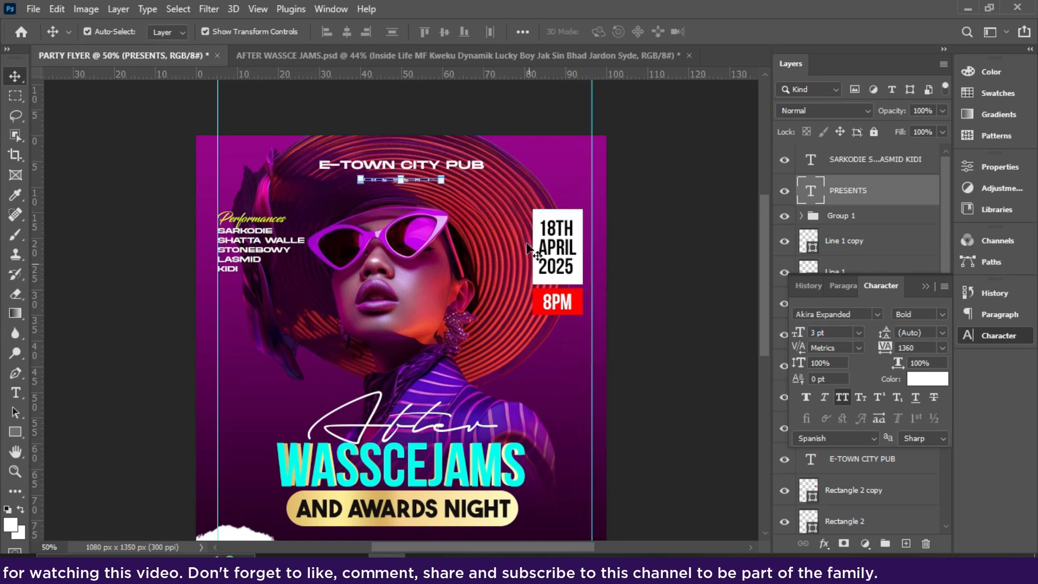
pyautogui.click(558, 254)
pyautogui.click(926, 286)
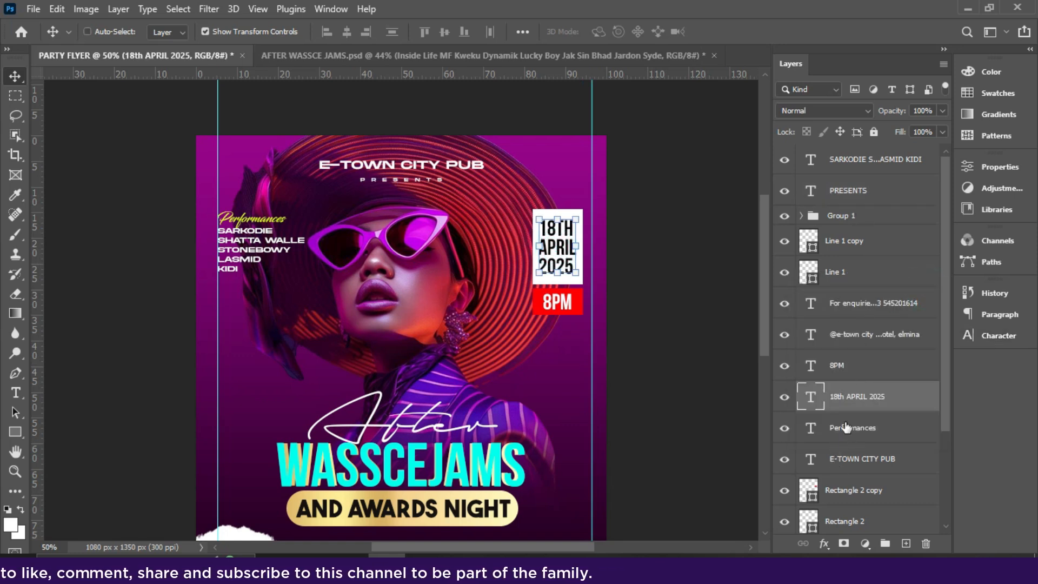
# - Scale the date, 8PM and both rectangles to 87.5% and move the block slightly down
pyautogui.keyDown('ctrl'); pyautogui.click(838, 363); pyautogui.keyUp('ctrl')
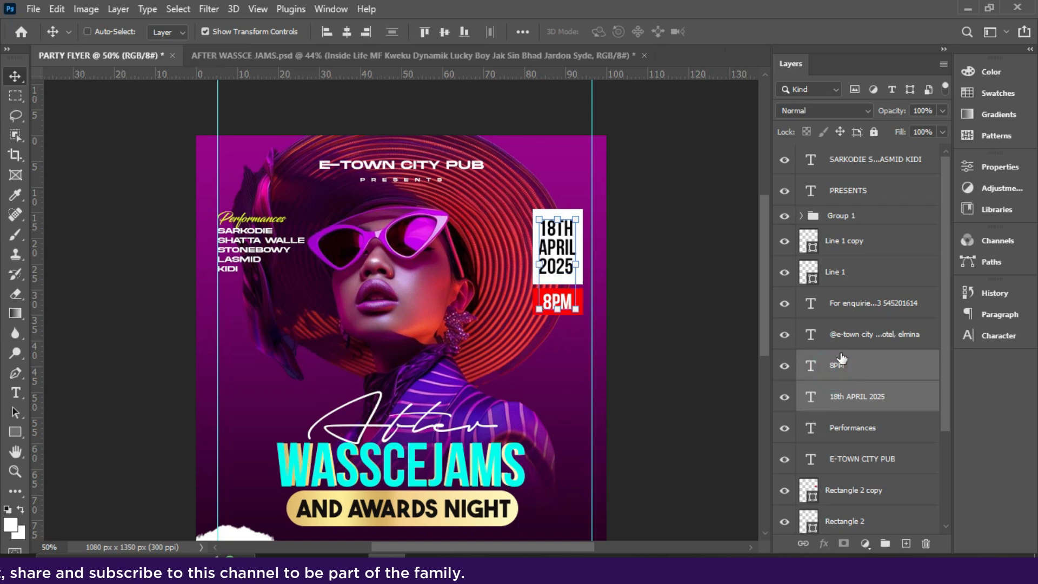
pyautogui.keyDown('ctrl'); pyautogui.click(838, 493); pyautogui.keyUp('ctrl')
pyautogui.keyDown('ctrl'); pyautogui.click(840, 522); pyautogui.keyUp('ctrl')
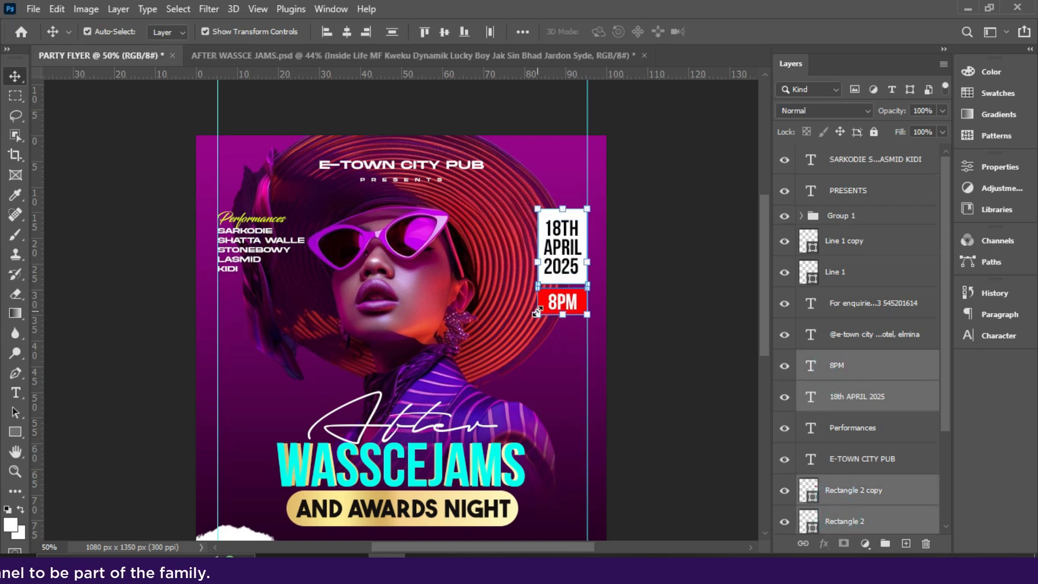
pyautogui.moveTo(537, 311); pyautogui.dragTo(540, 305)
pyautogui.doubleClick(565, 273)
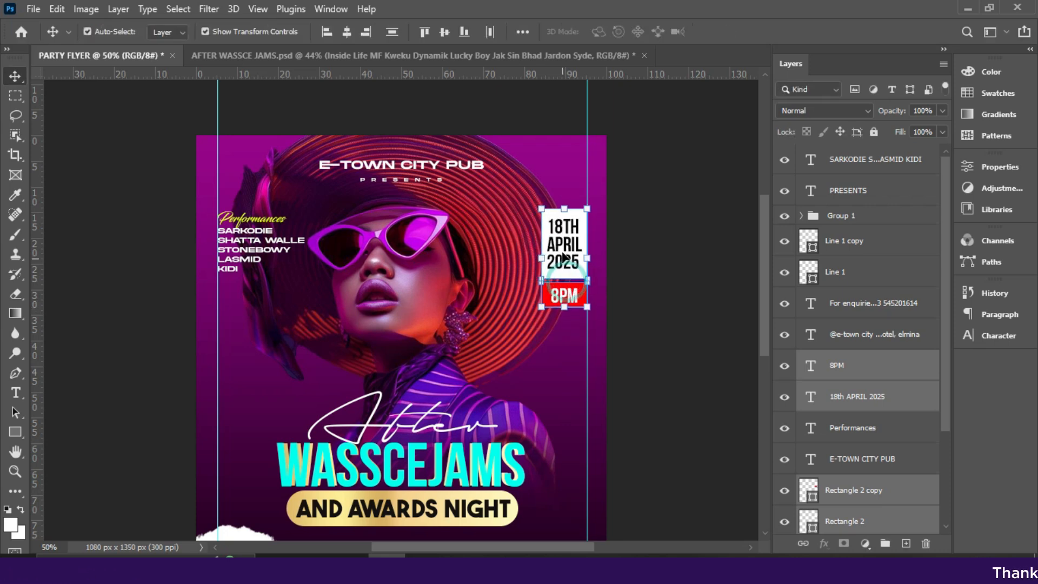
pyautogui.moveTo(562, 259); pyautogui.dragTo(563, 268)
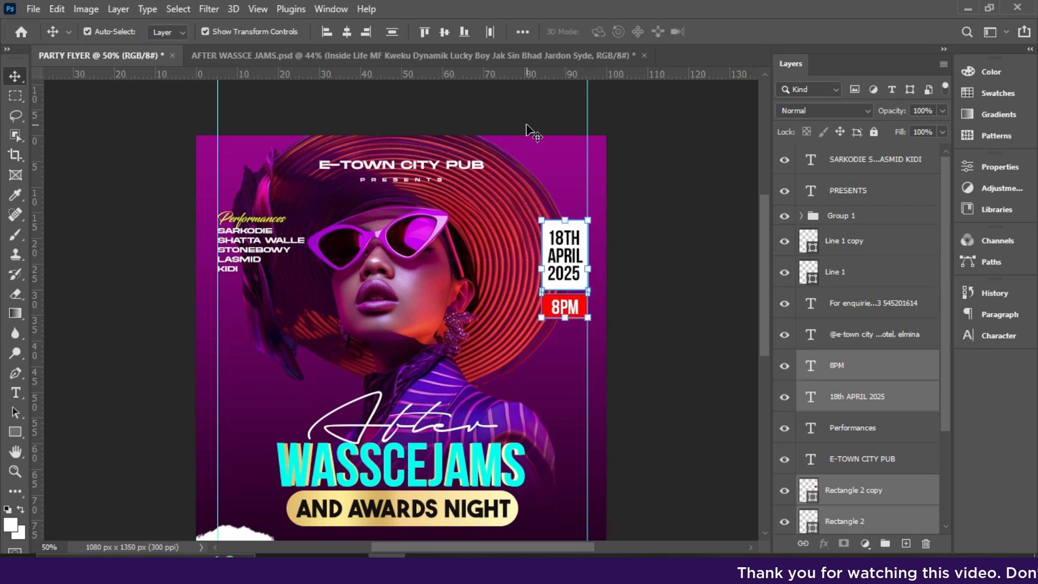
pyautogui.hotkey('ctrl', '0')
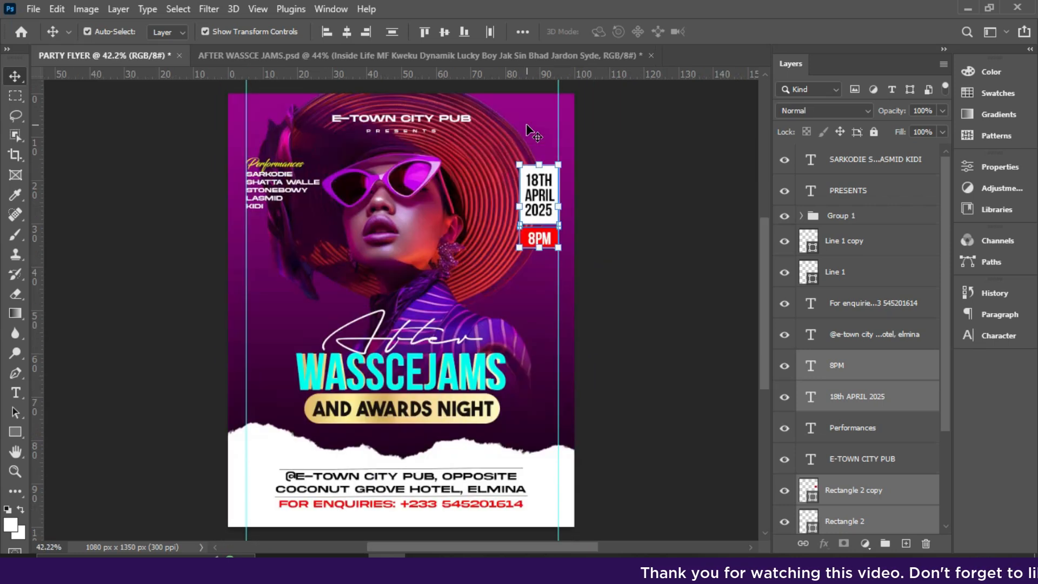
# - Remove both vertical guides from the flyer
pyautogui.click(605, 215)
pyautogui.moveTo(558, 279); pyautogui.dragTo(17, 258)
pyautogui.moveTo(247, 313); pyautogui.dragTo(18, 316)
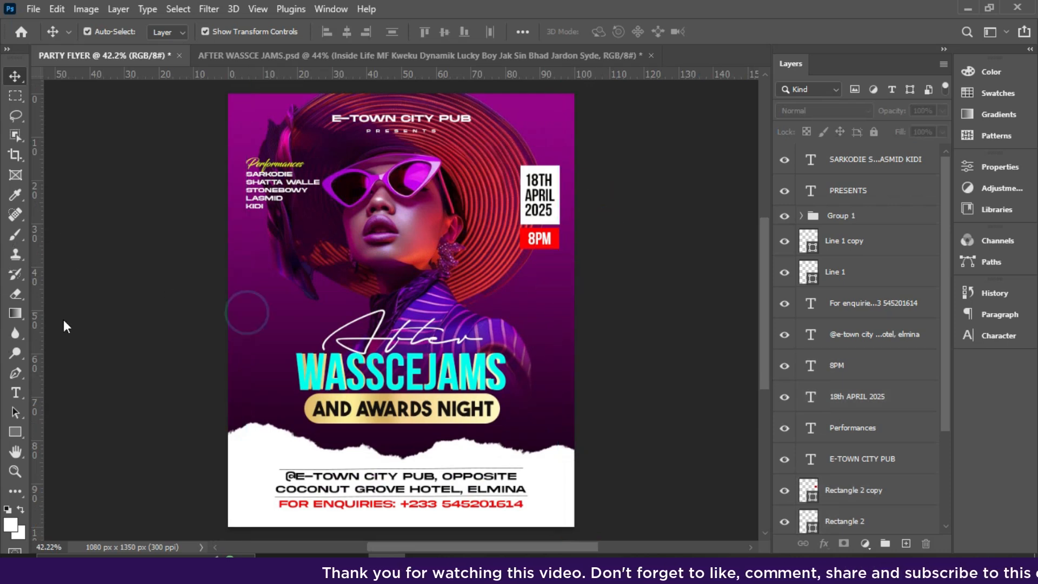
# - Scale the woman's photo to about 98% and shift it slightly left and up
pyautogui.click(411, 279)
pyautogui.click(237, 445)
pyautogui.moveTo(233, 446); pyautogui.dragTo(243, 438)
pyautogui.moveTo(406, 267); pyautogui.dragTo(400, 273)
pyautogui.press('Return')
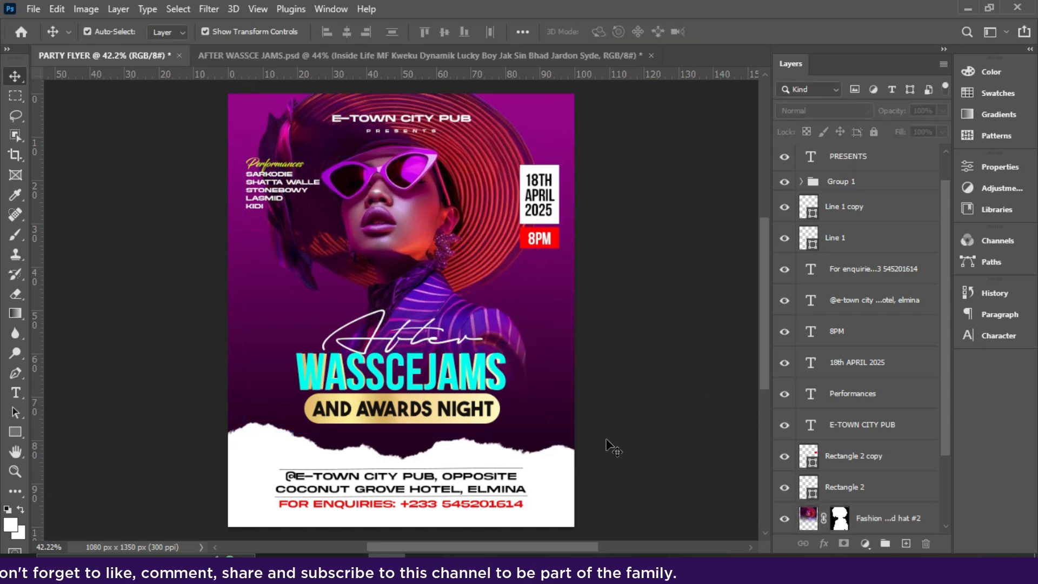
# - Check the address text, then reselect the woman's photo layer
pyautogui.click(419, 490)
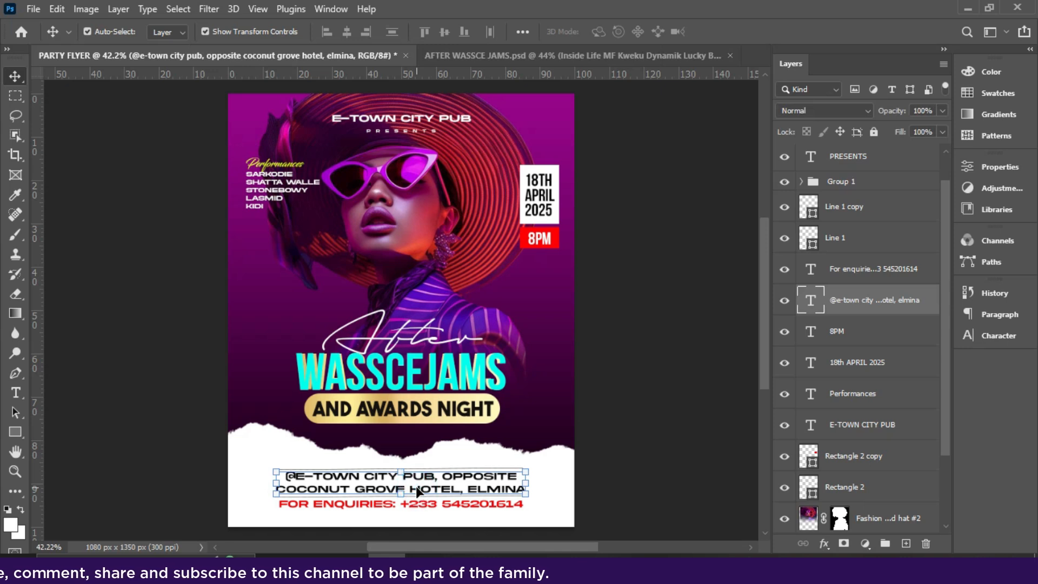
pyautogui.click(626, 391)
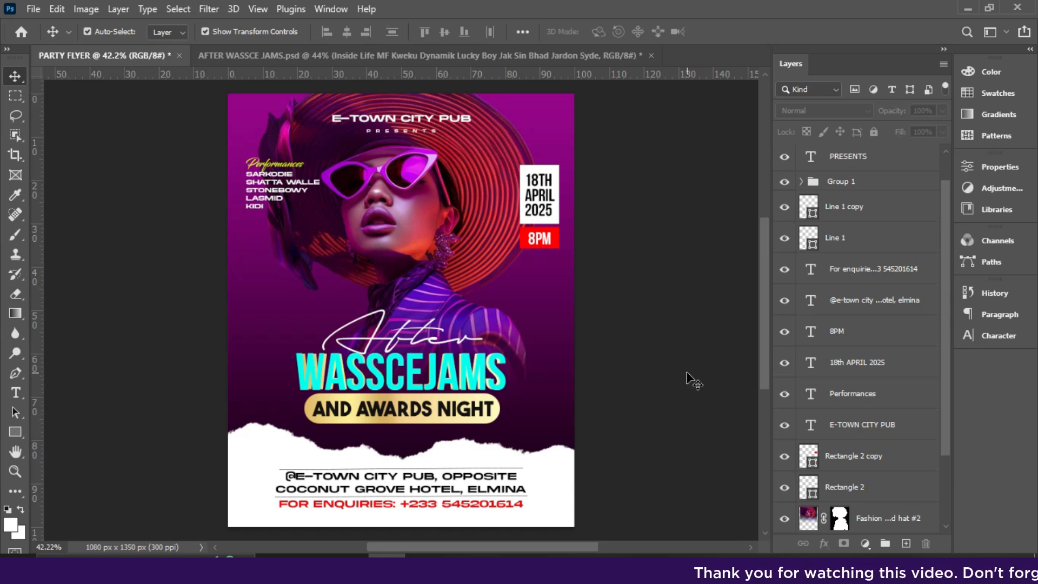
pyautogui.click(666, 442)
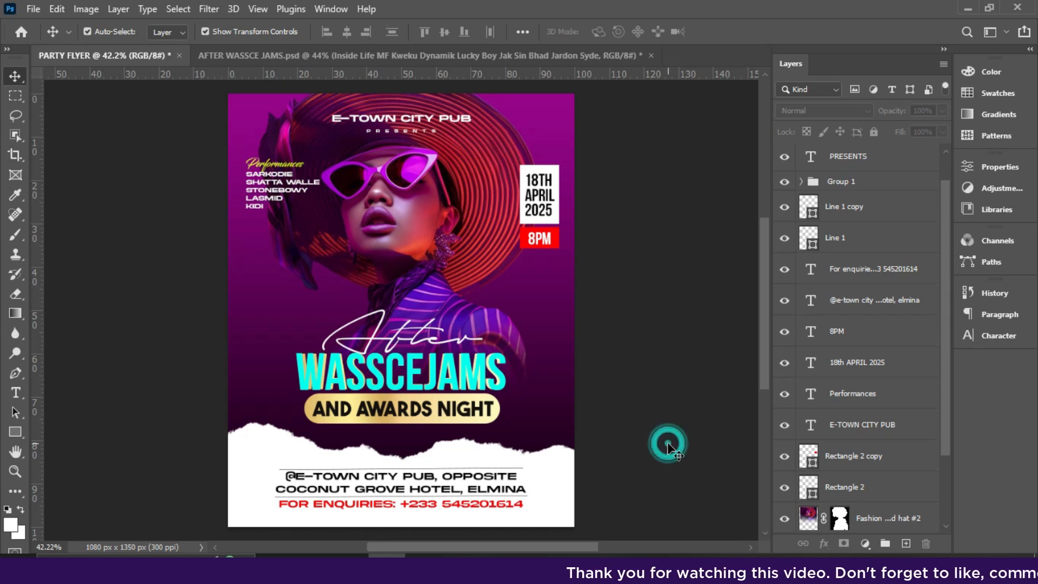
pyautogui.click(882, 520)
pyautogui.click(674, 410)
pyautogui.click(882, 514)
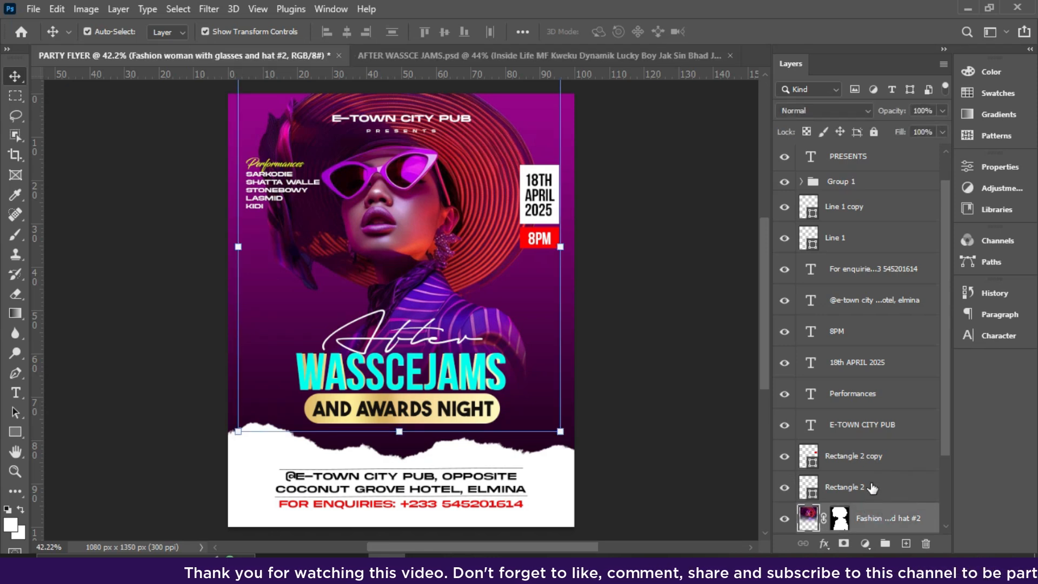
# - Add a new layer and set up a soft round brush with red sampled from the 8PM box
pyautogui.click(907, 544)
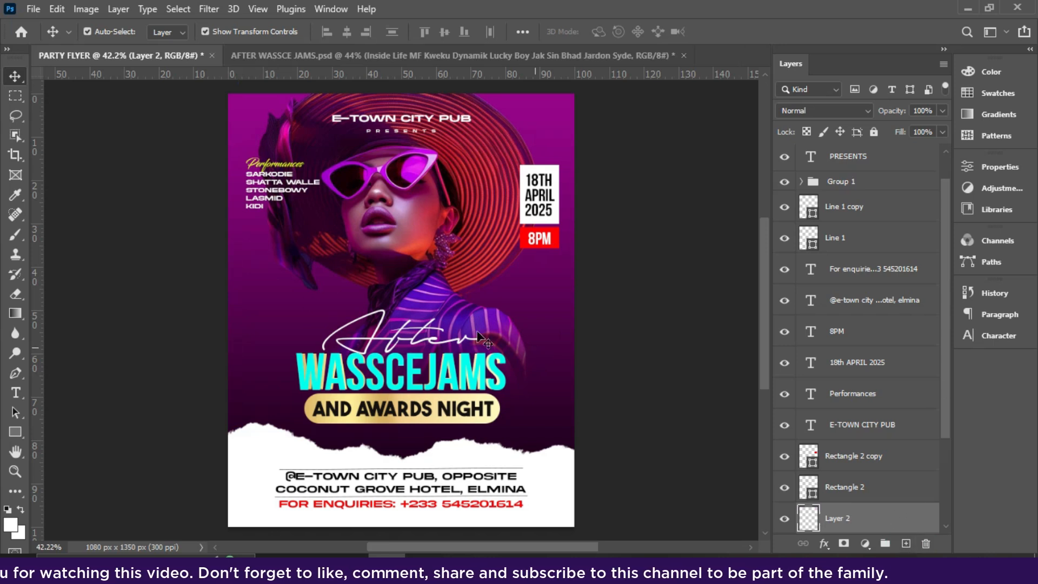
pyautogui.rightClick(12, 235)
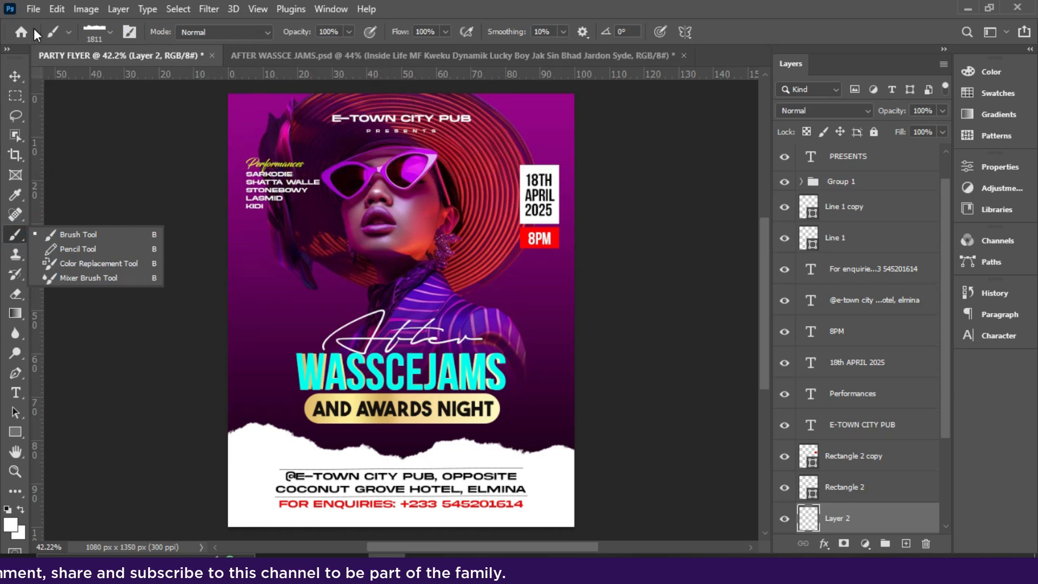
pyautogui.click(90, 34)
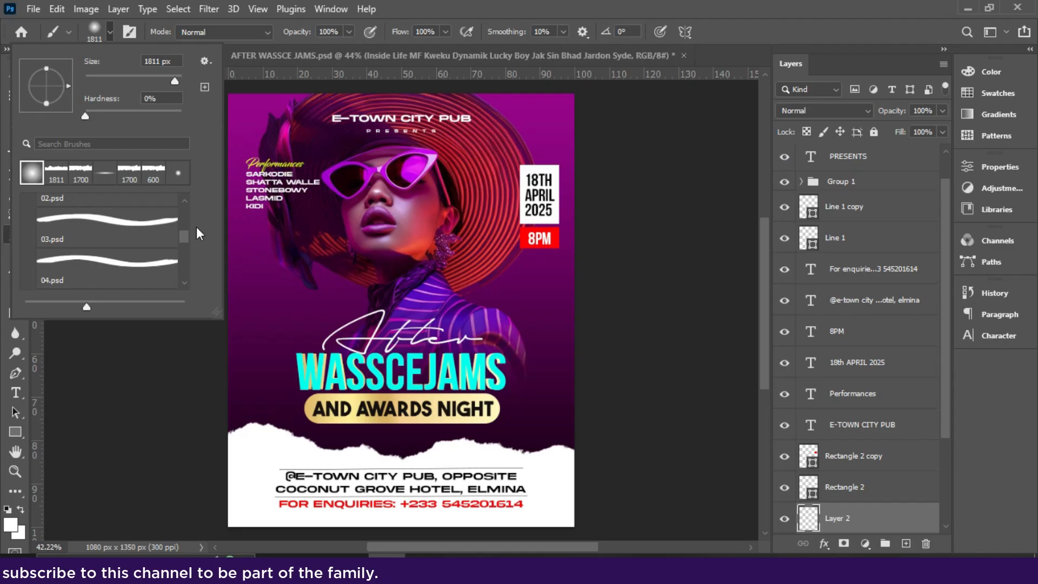
pyautogui.click(98, 31)
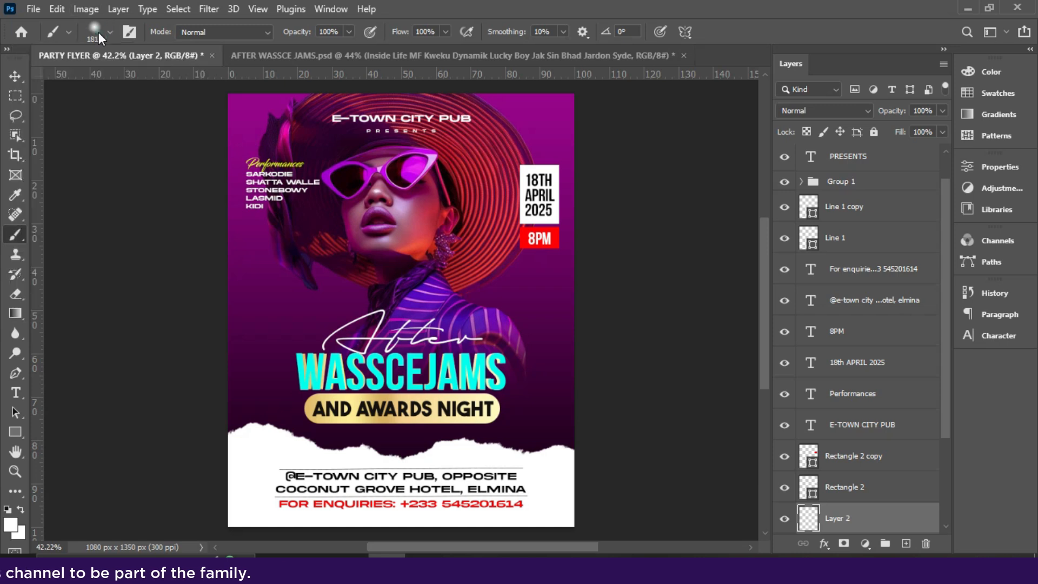
pyautogui.press('[')
pyautogui.press('[')
pyautogui.press('[')
pyautogui.press('[')
pyautogui.press('[')
pyautogui.press('[')
pyautogui.press('[')
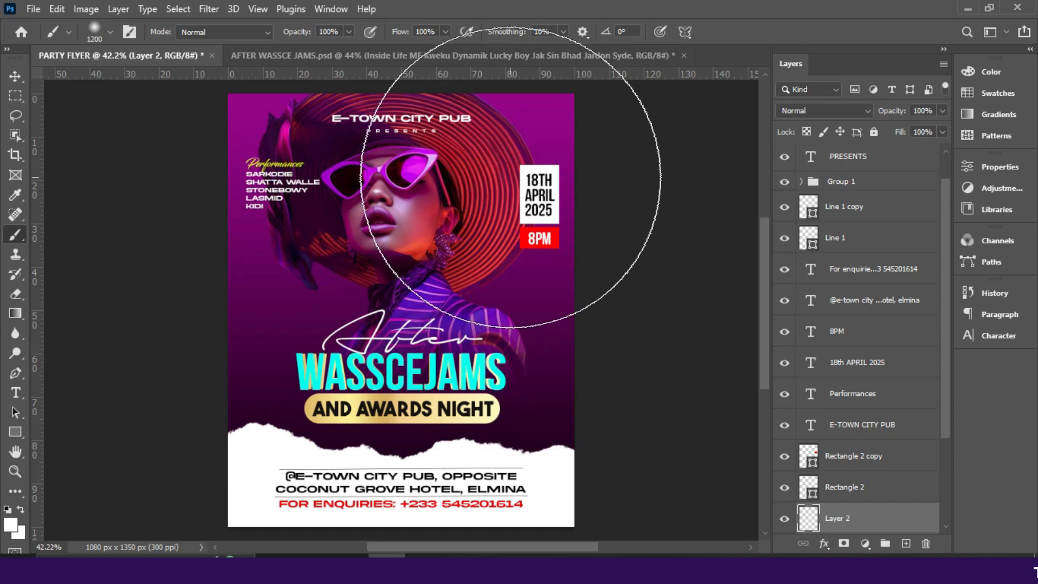
pyautogui.press(']')
pyautogui.press(']')
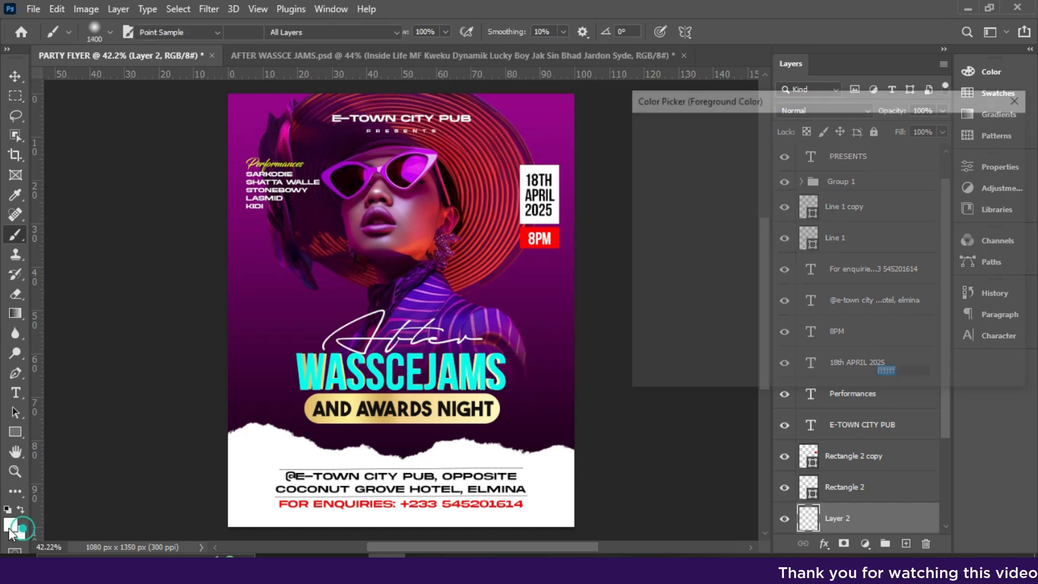
pyautogui.click(11, 525)
pyautogui.click(556, 237)
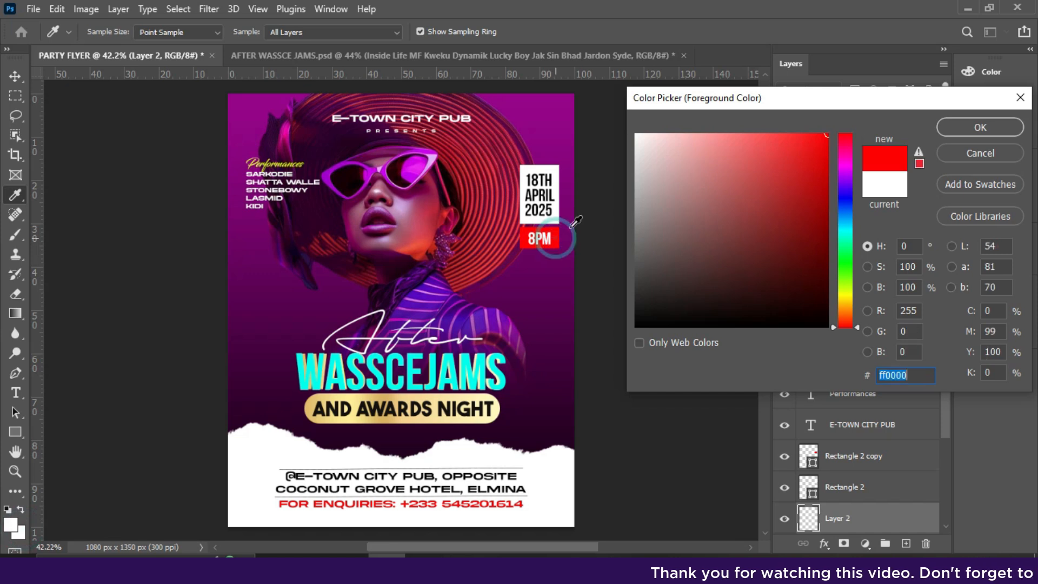
pyautogui.click(954, 129)
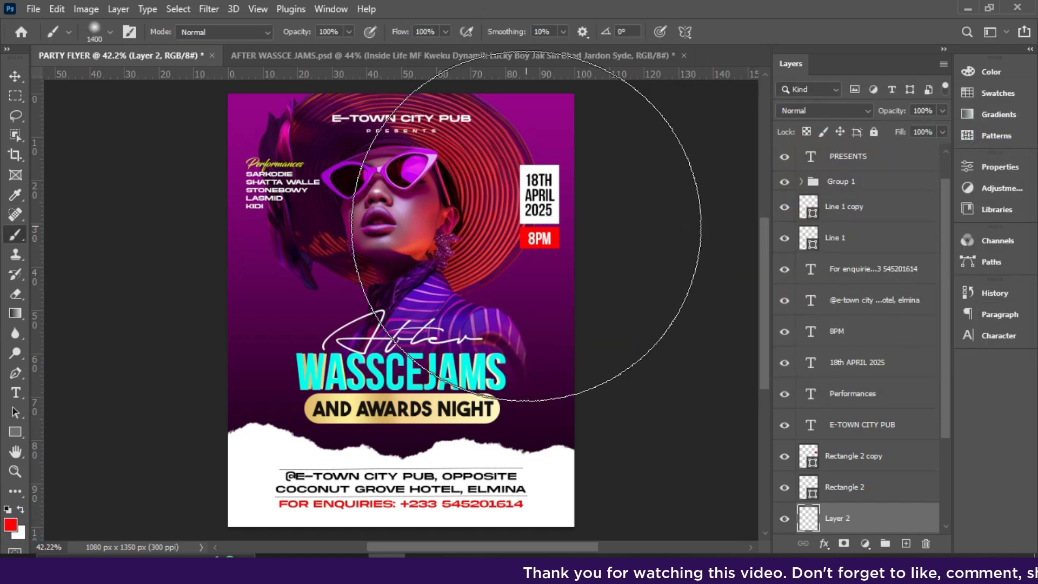
# - Paint one soft red glow over the hat with a 1600 px brush
pyautogui.click(524, 219)
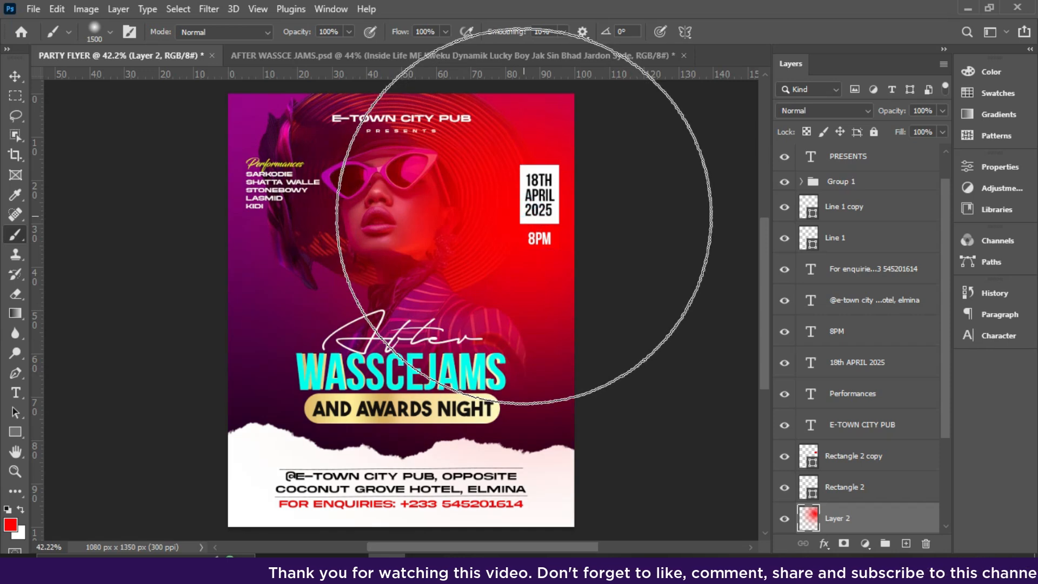
pyautogui.hotkey('ctrl', 'z')
pyautogui.press(']')
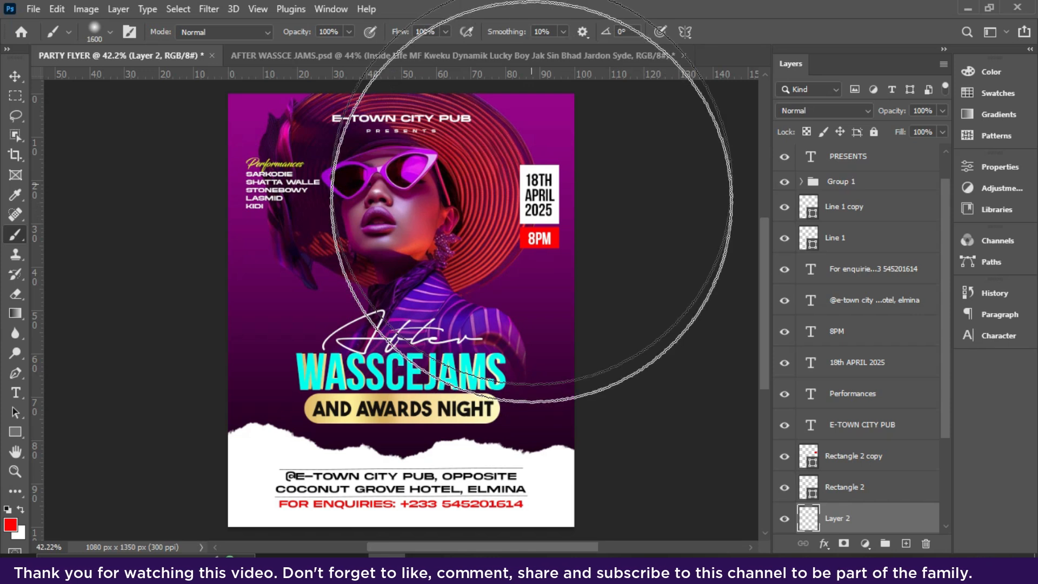
pyautogui.click(532, 184)
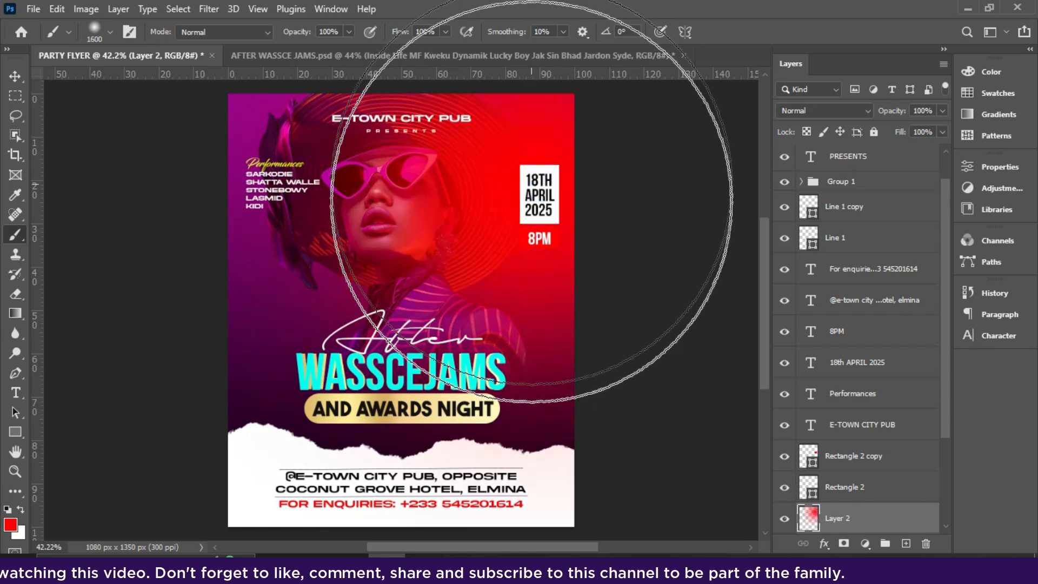
pyautogui.click(15, 76)
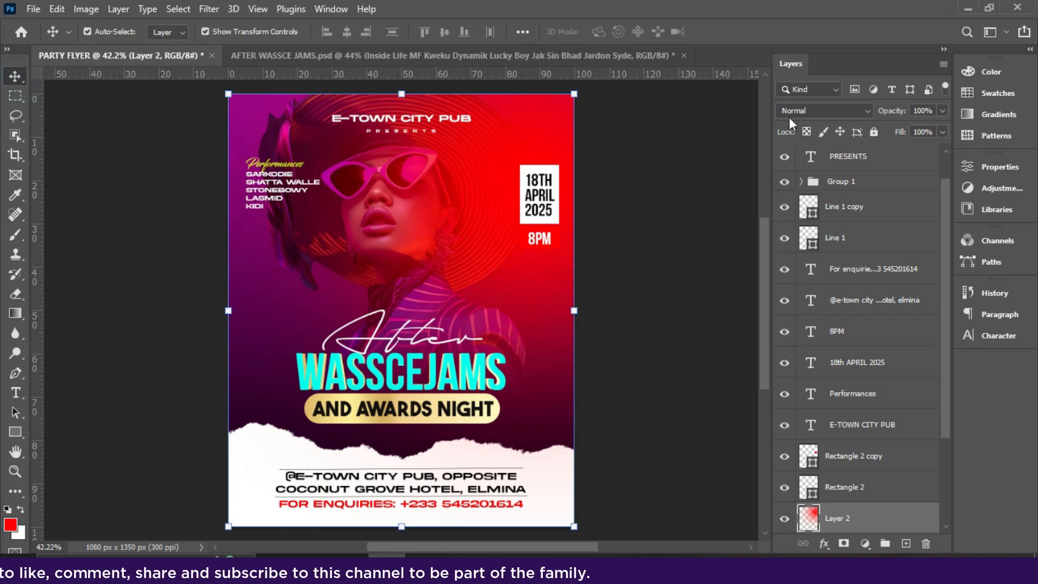
# - Set the red glow layer to Screen blend mode and nudge it upward
pyautogui.click(789, 112)
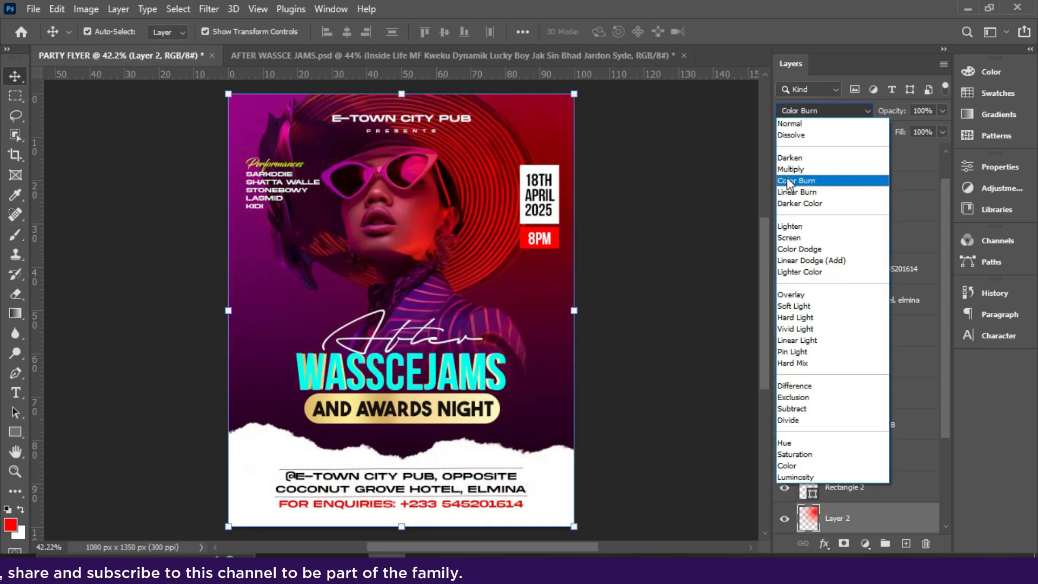
pyautogui.click(790, 238)
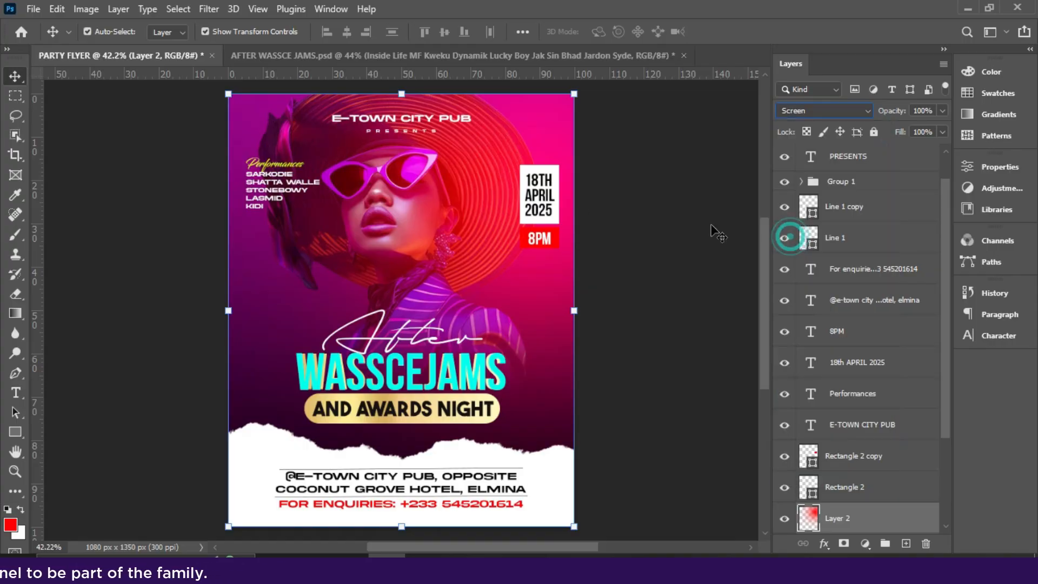
pyautogui.hotkey('shift', 'Up')
pyautogui.hotkey('shift', 'Up')
pyautogui.hotkey('shift', 'Up')
pyautogui.hotkey('shift', 'Up')
pyautogui.hotkey('shift', 'Up')
pyautogui.hotkey('shift', 'Up')
pyautogui.hotkey('shift', 'Up')
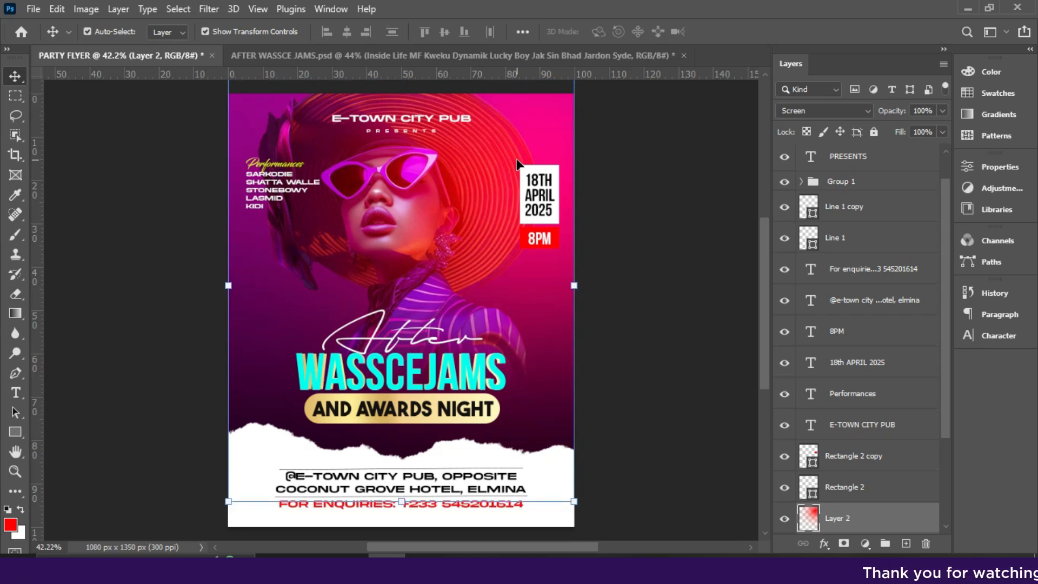
# - Duplicate the glow layer and flip the copy horizontally
pyautogui.hotkey('ctrl', 'j')
pyautogui.hotkey('ctrl', 't')
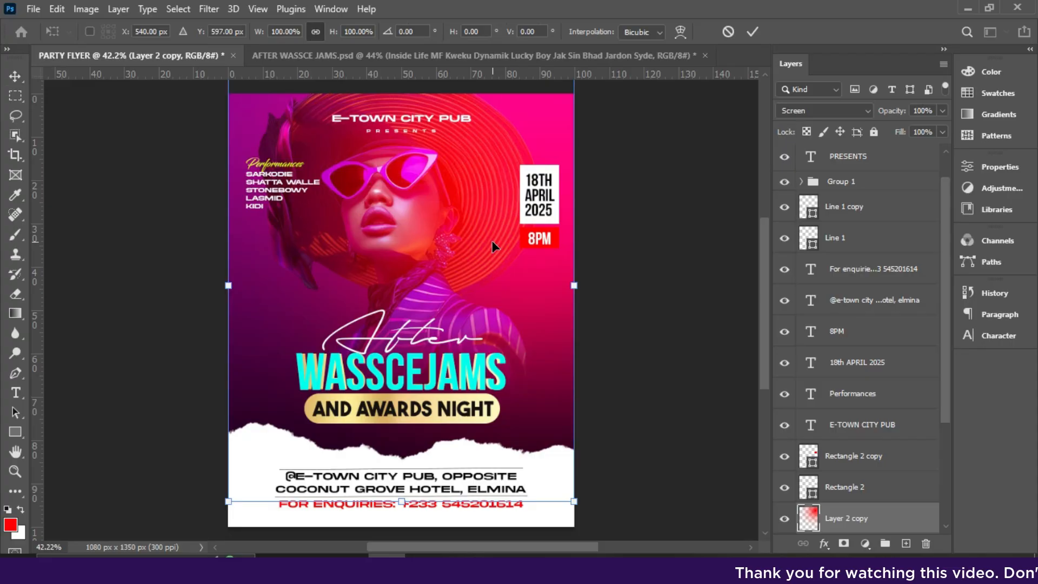
pyautogui.rightClick(492, 241)
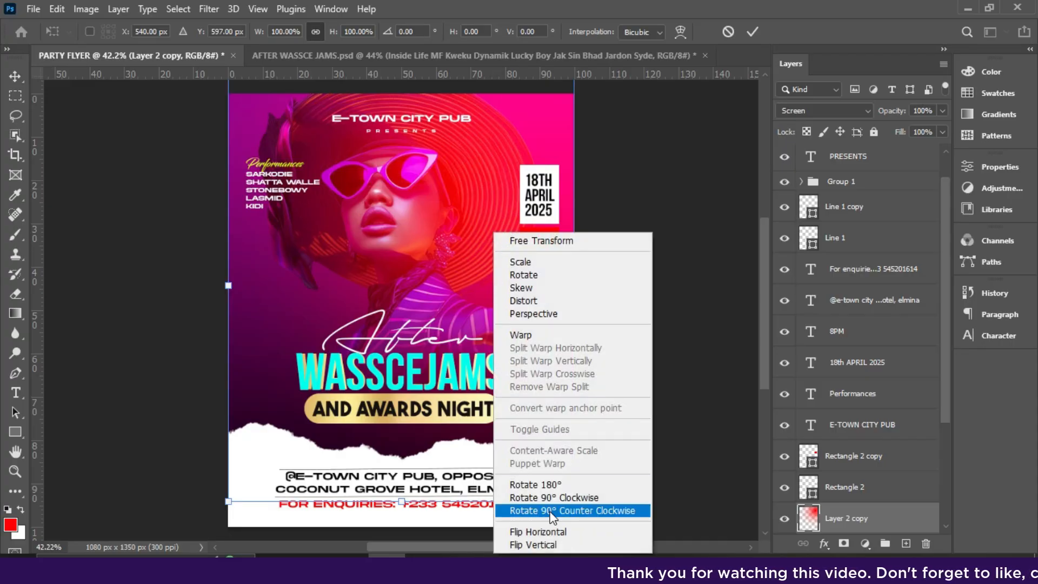
pyautogui.click(540, 532)
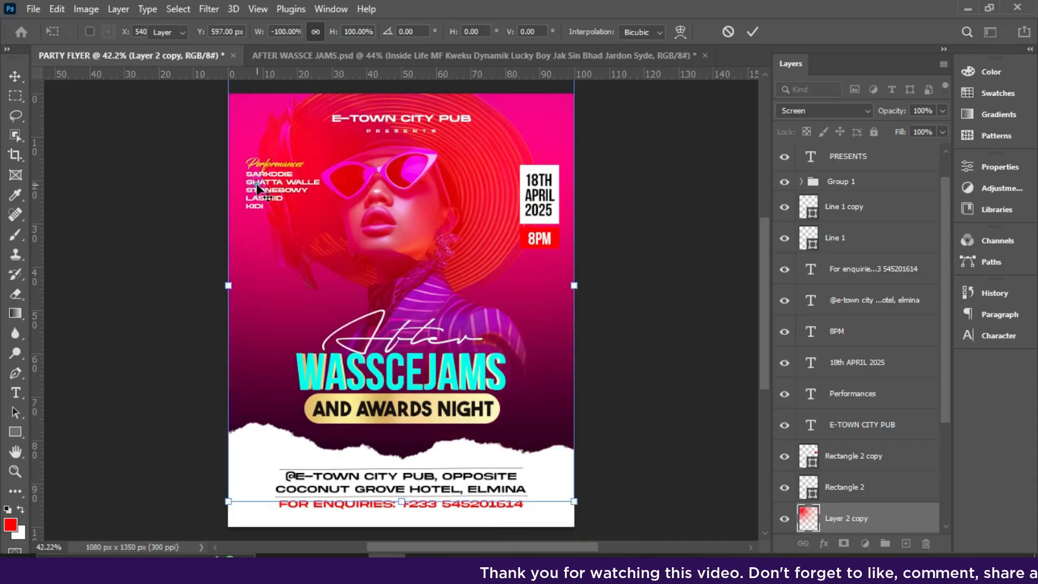
pyautogui.press('Return')
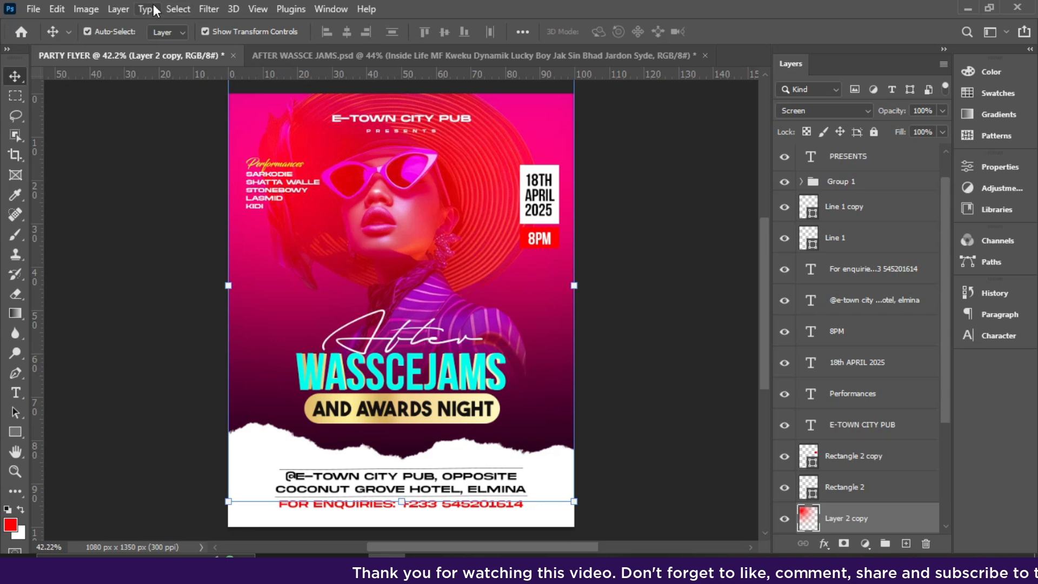
pyautogui.click(88, 12)
# - Shift the glow copy's hue toward purple-pink with saturation +30 in Hue/Saturation
pyautogui.moveTo(99, 50)
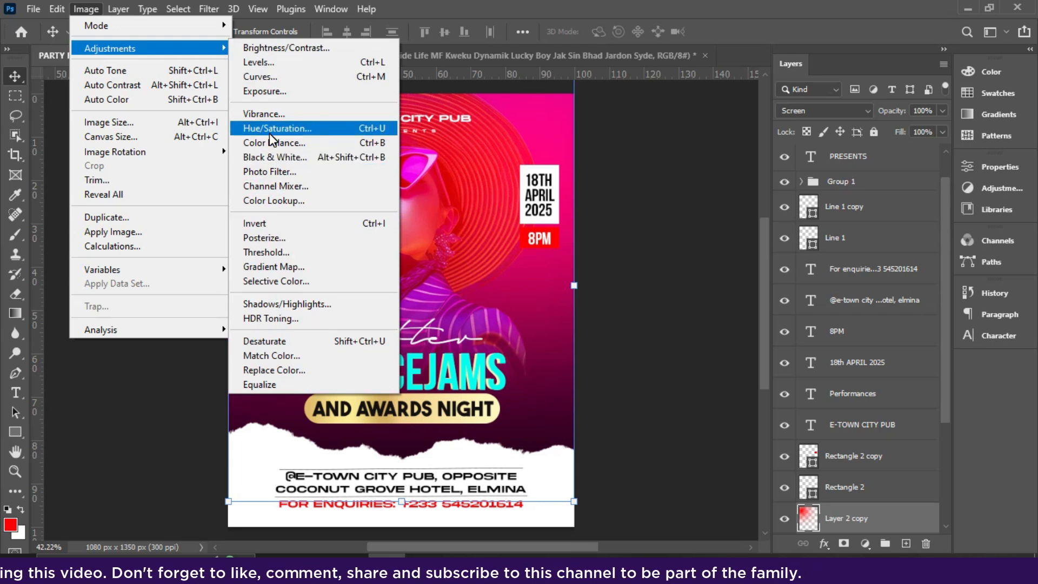
pyautogui.click(356, 134)
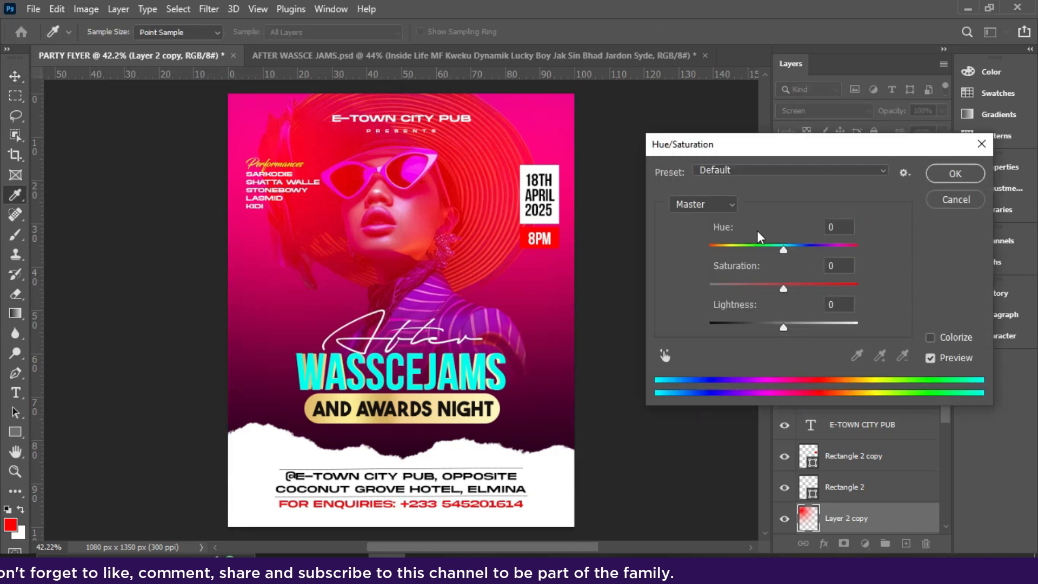
pyautogui.moveTo(783, 249); pyautogui.dragTo(730, 244)
pyautogui.moveTo(783, 288); pyautogui.dragTo(806, 293)
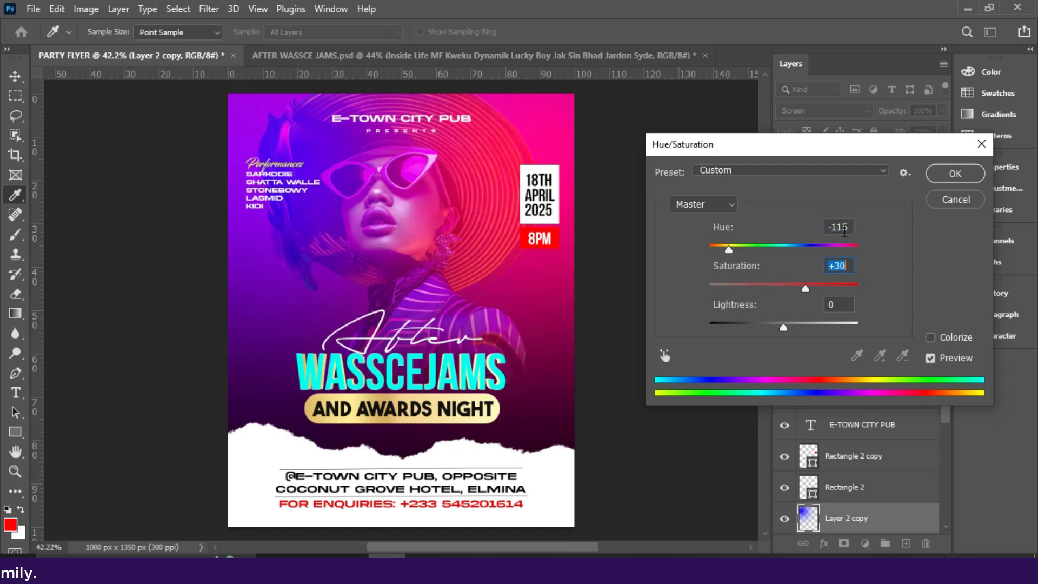
pyautogui.click(945, 176)
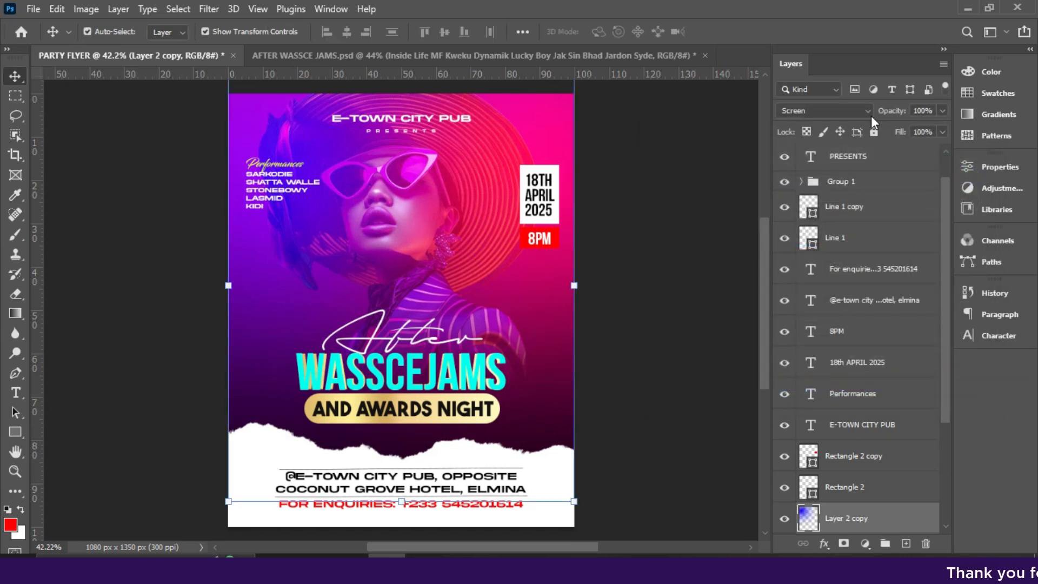
# - Lower Layer 2 copy's opacity to 20%
pyautogui.click(941, 111)
pyautogui.moveTo(939, 130); pyautogui.dragTo(912, 131)
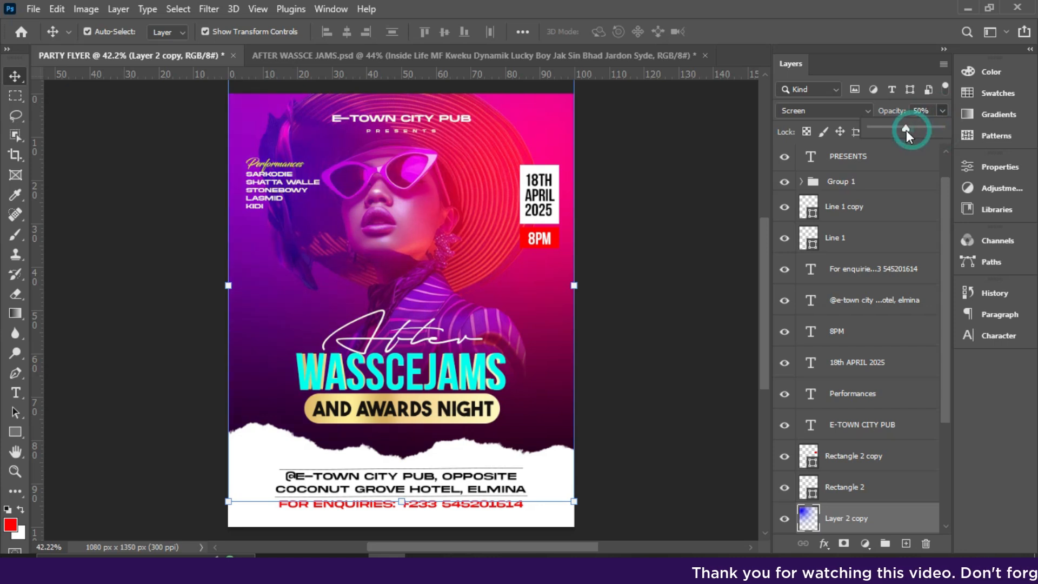
pyautogui.moveTo(893, 128); pyautogui.dragTo(889, 128)
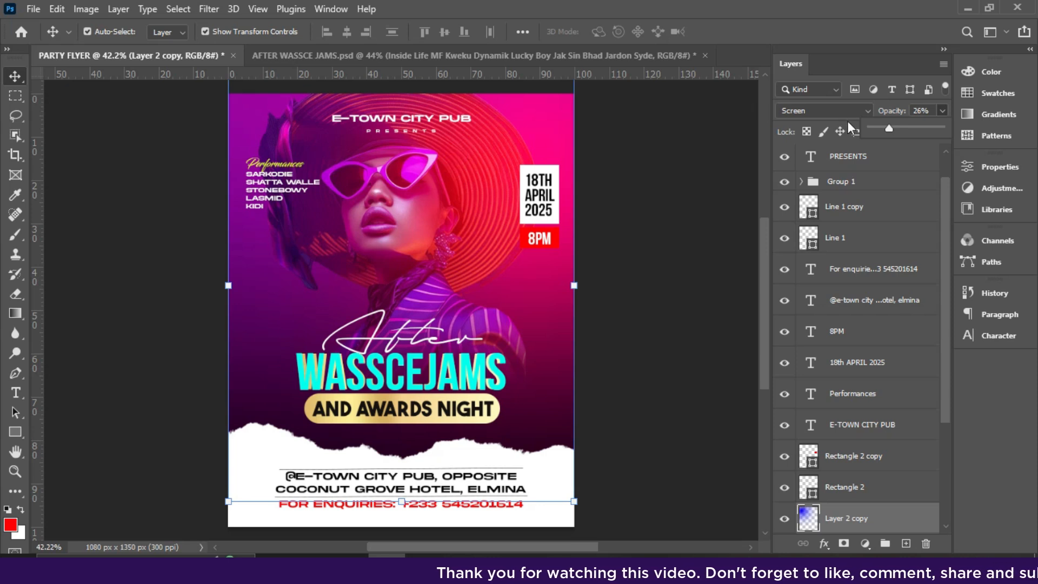
pyautogui.click(890, 130)
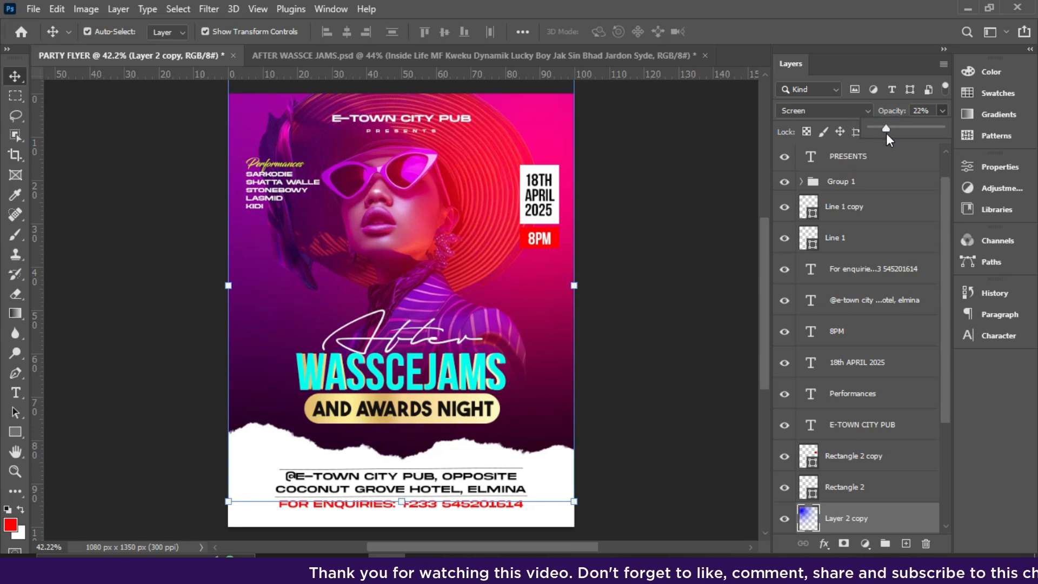
pyautogui.click(529, 151)
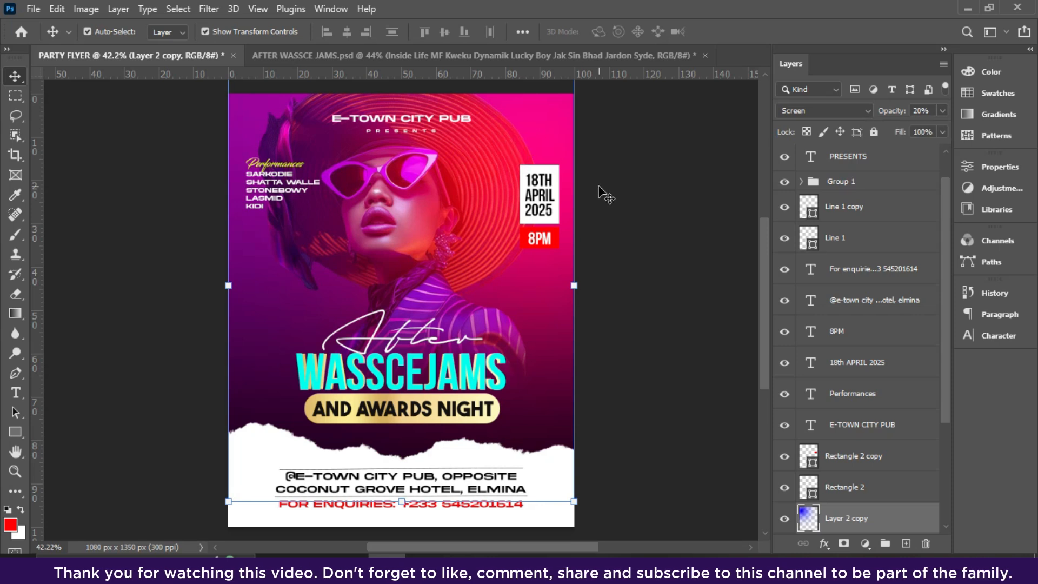
pyautogui.click(643, 250)
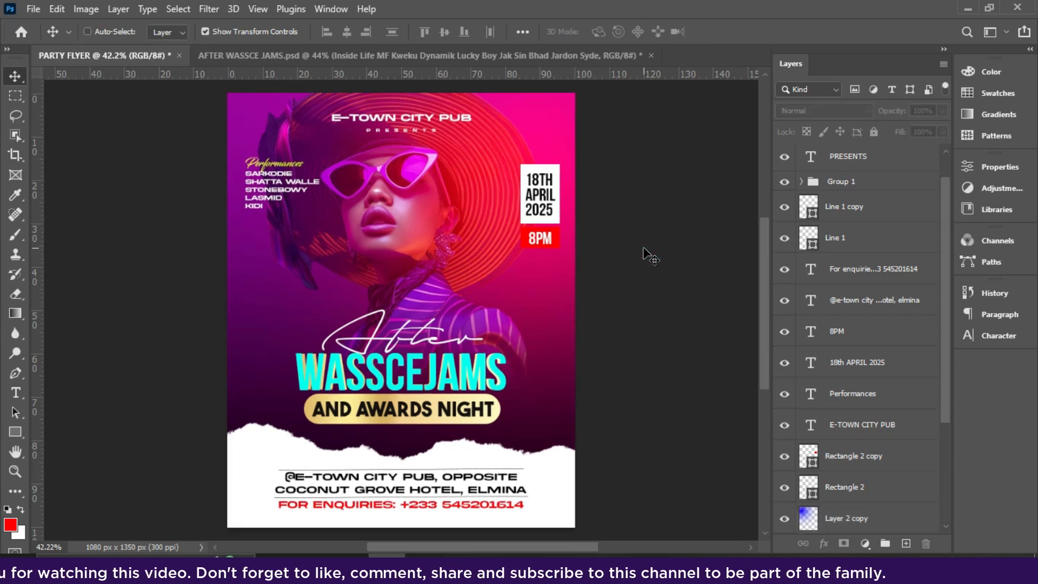
# - Drop the 'branc plam' palm-leaf image from the PNG VECTORS folder onto the flyer
pyautogui.hotkey('ctrl', '0')
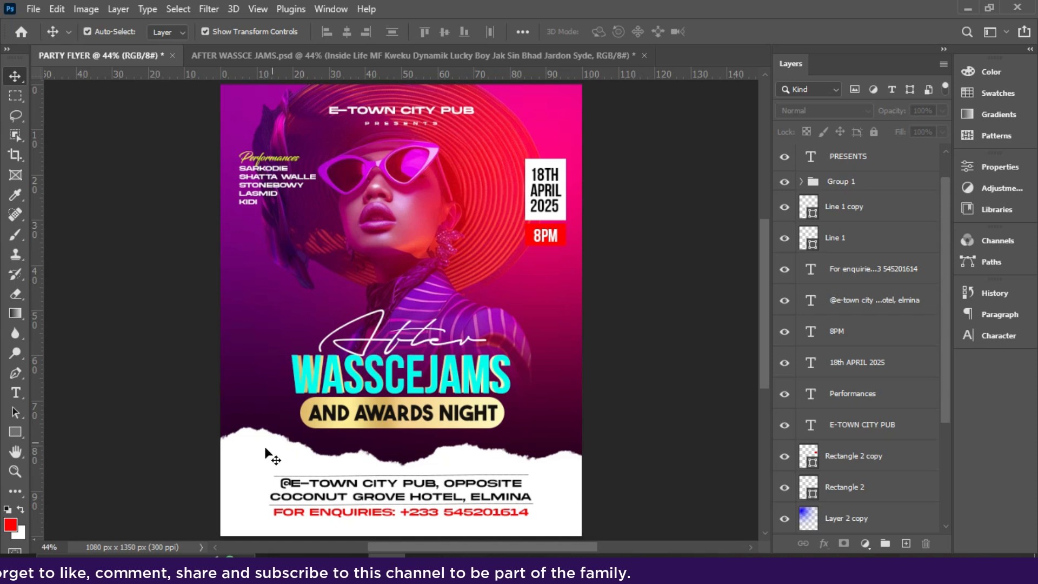
pyautogui.click(245, 458)
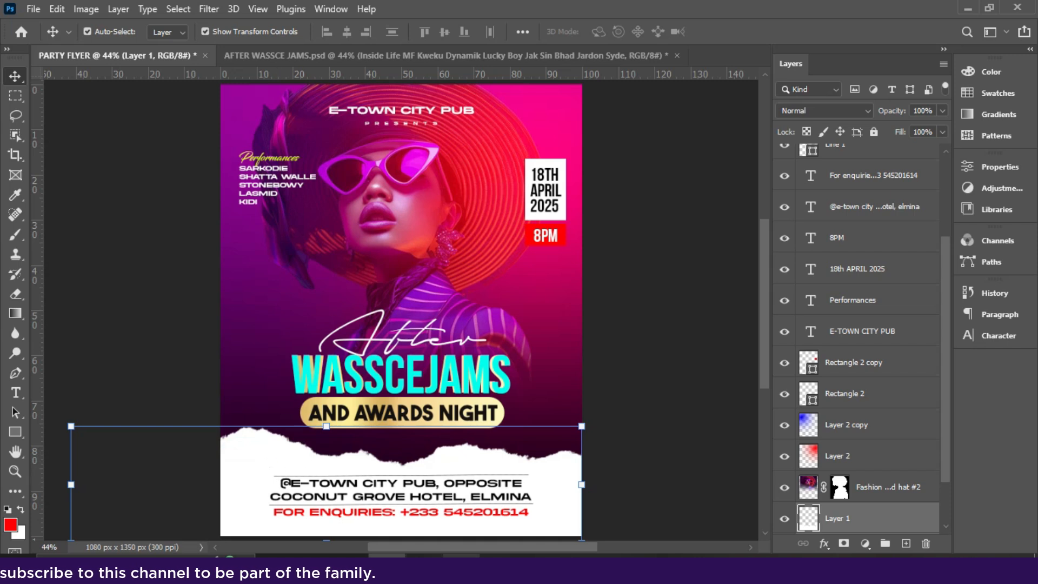
pyautogui.click(461, 568)
pyautogui.doubleClick(816, 304)
pyautogui.moveTo(320, 196); pyautogui.dragTo(307, 252)
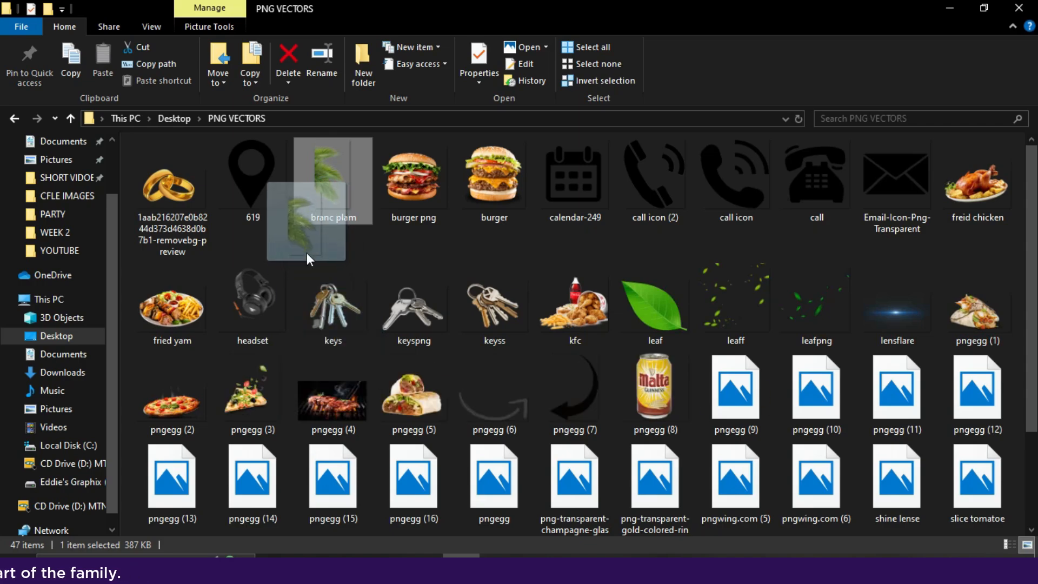
pyautogui.moveTo(306, 252); pyautogui.dragTo(299, 465)
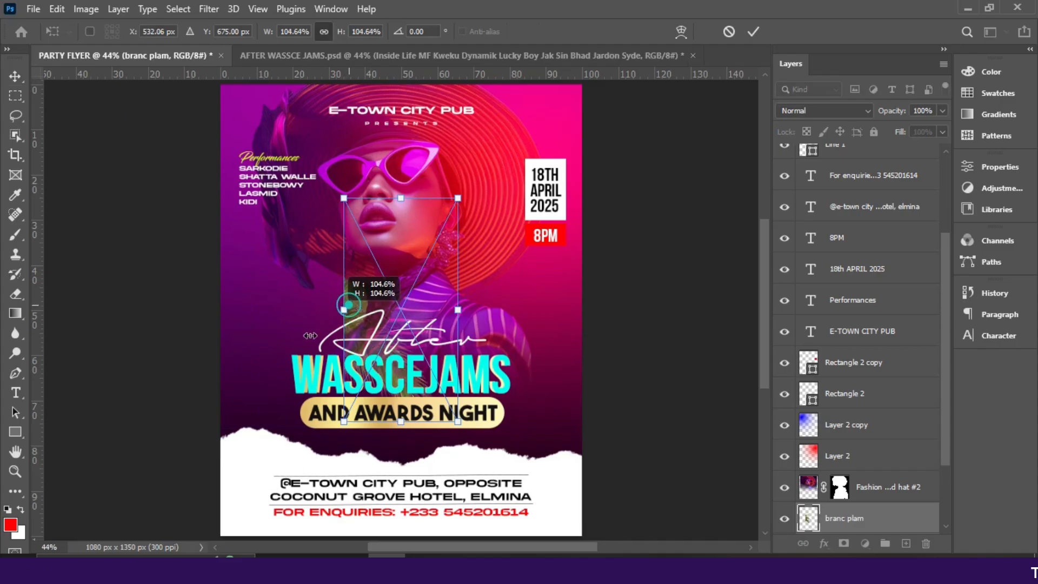
# - Scale the palm leaves to about 113% and tuck them along the lower-left edge
pyautogui.moveTo(310, 336); pyautogui.dragTo(244, 442)
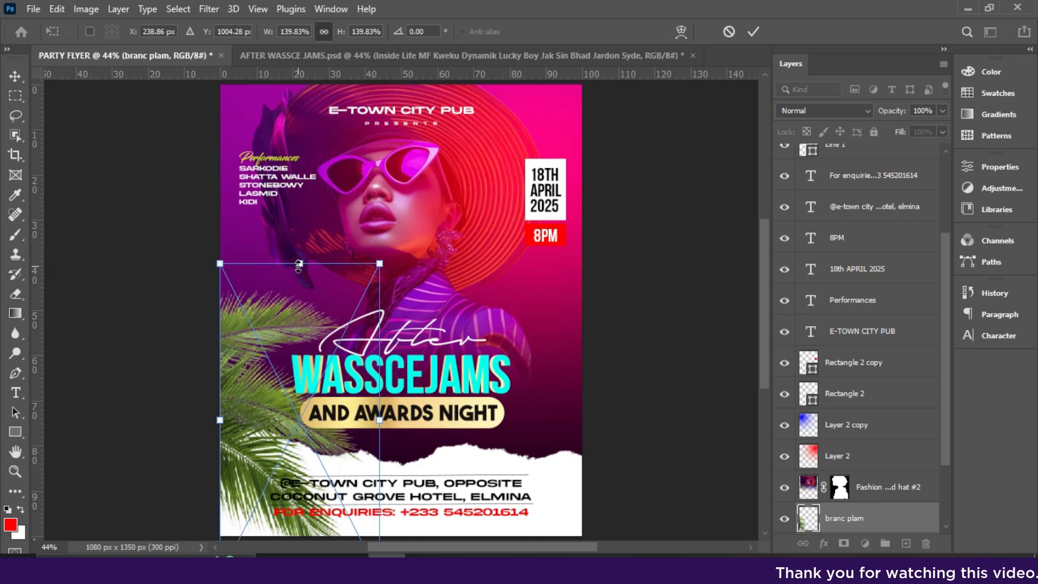
pyautogui.moveTo(300, 264); pyautogui.dragTo(252, 474)
pyautogui.press('Return')
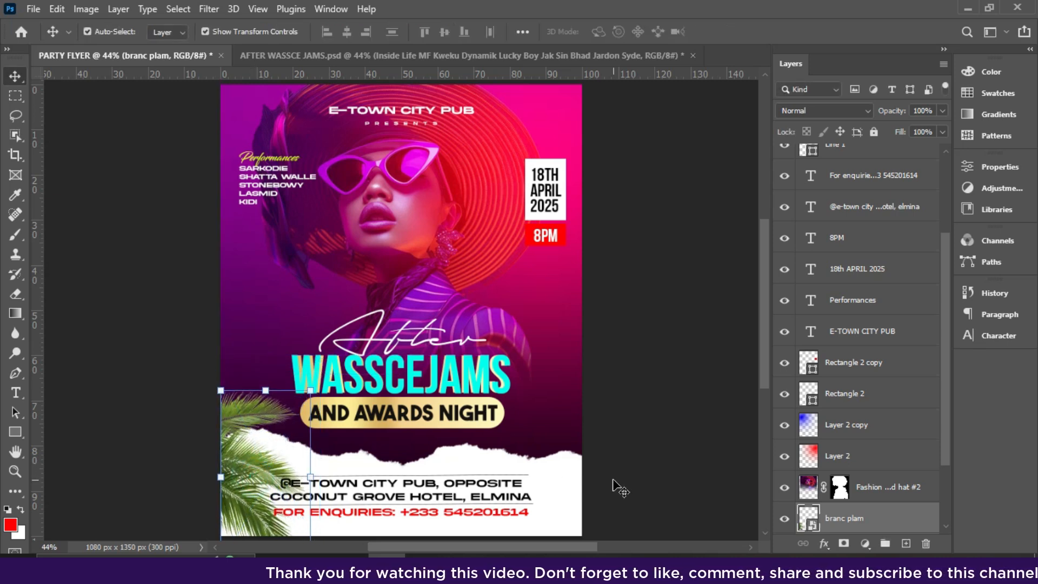
pyautogui.moveTo(267, 388); pyautogui.dragTo(267, 307)
pyautogui.moveTo(263, 504); pyautogui.dragTo(269, 555)
pyautogui.moveTo(268, 465); pyautogui.dragTo(258, 475)
pyautogui.press('Return')
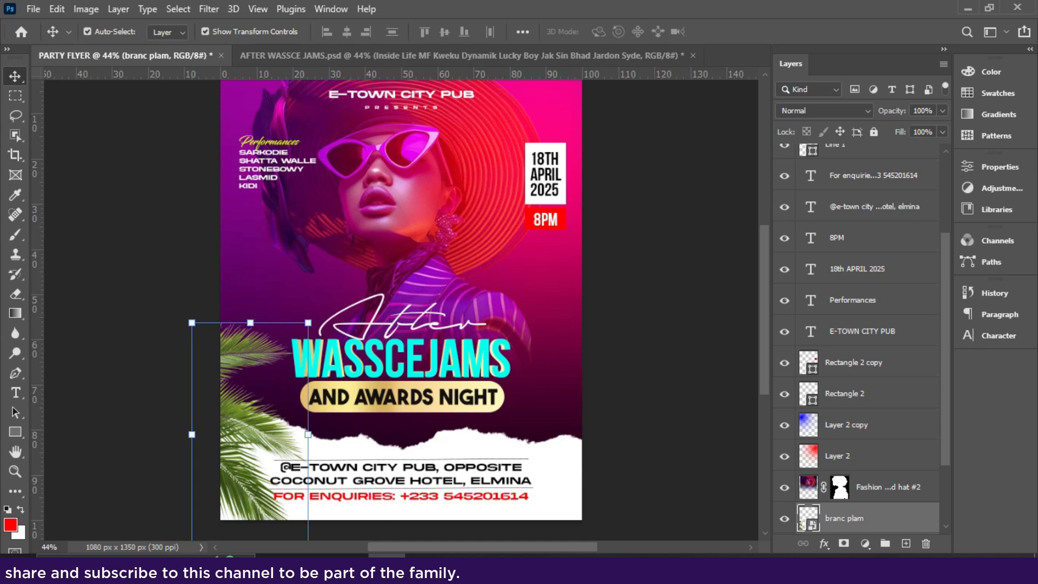
pyautogui.click(461, 570)
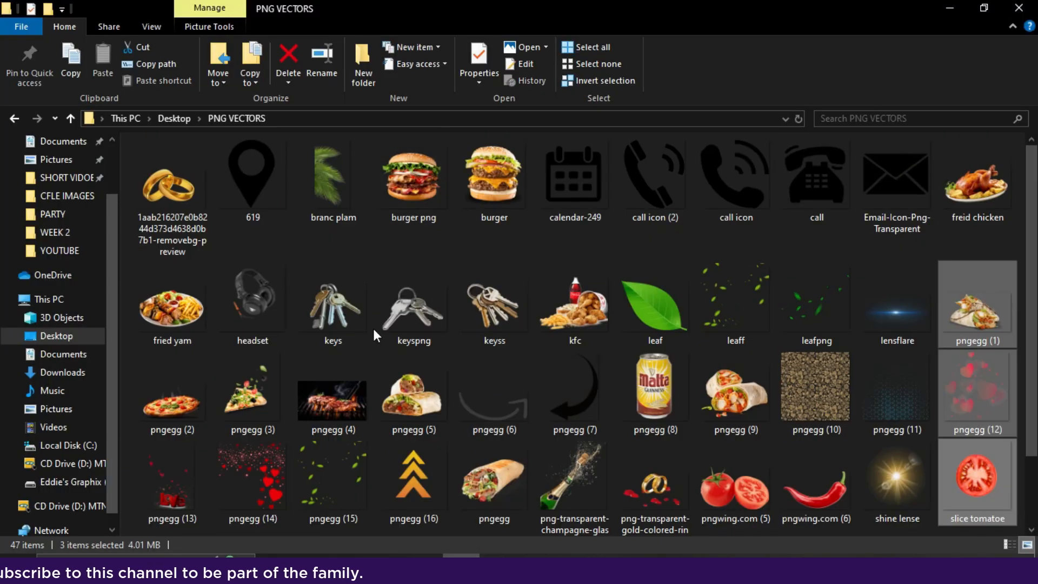
# - Place the headset image in the flyer's bottom-right corner, enlarged to about 117%
pyautogui.click(365, 362)
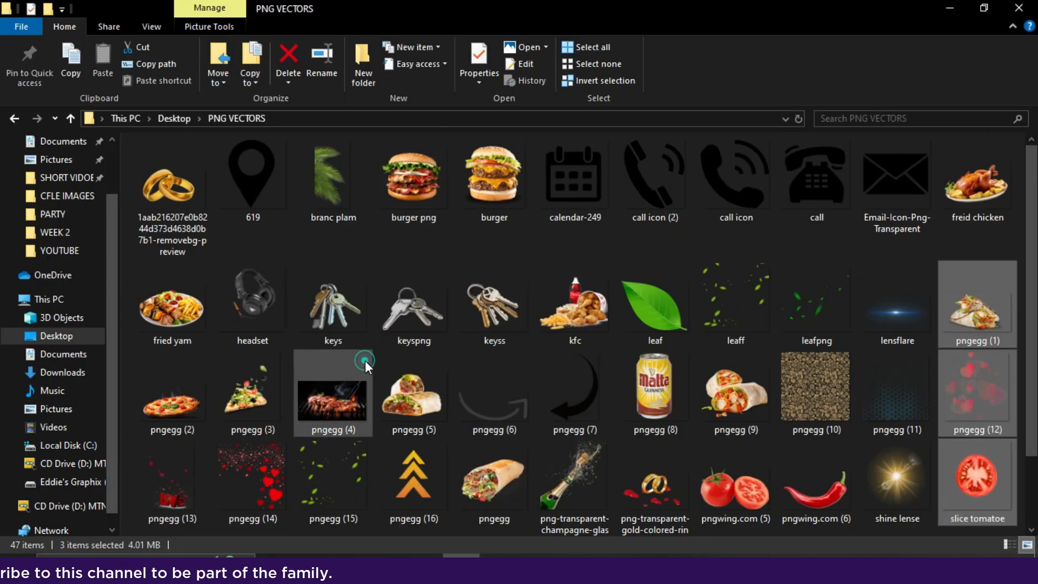
pyautogui.click(279, 304)
pyautogui.moveTo(255, 303); pyautogui.dragTo(335, 382)
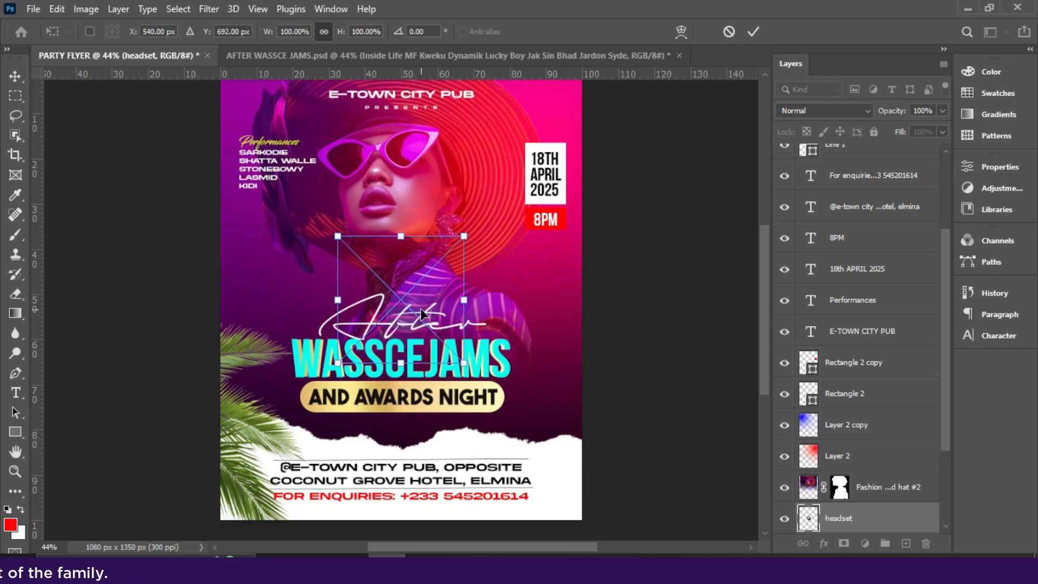
pyautogui.moveTo(421, 314); pyautogui.dragTo(569, 498)
pyautogui.moveTo(514, 441); pyautogui.dragTo(496, 427)
# - Tilt the headset about -8°, raise it slightly and commit the placement
pyautogui.moveTo(653, 403); pyautogui.dragTo(623, 395)
pyautogui.moveTo(575, 463); pyautogui.dragTo(571, 453)
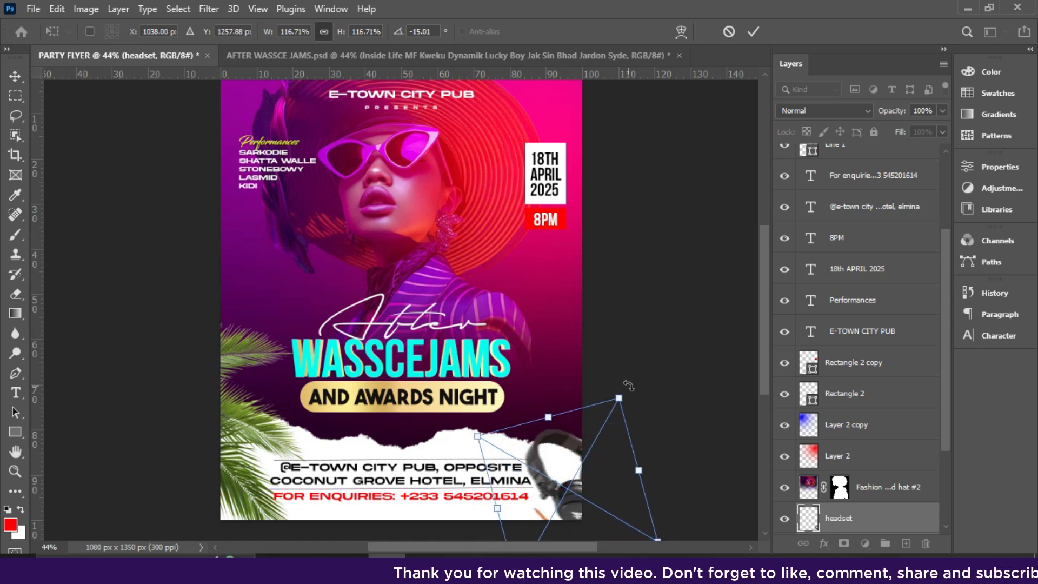
pyautogui.moveTo(626, 385)
pyautogui.mouseDown()
pyautogui.moveTo(621, 378)
pyautogui.moveTo(632, 386)
pyautogui.mouseUp()
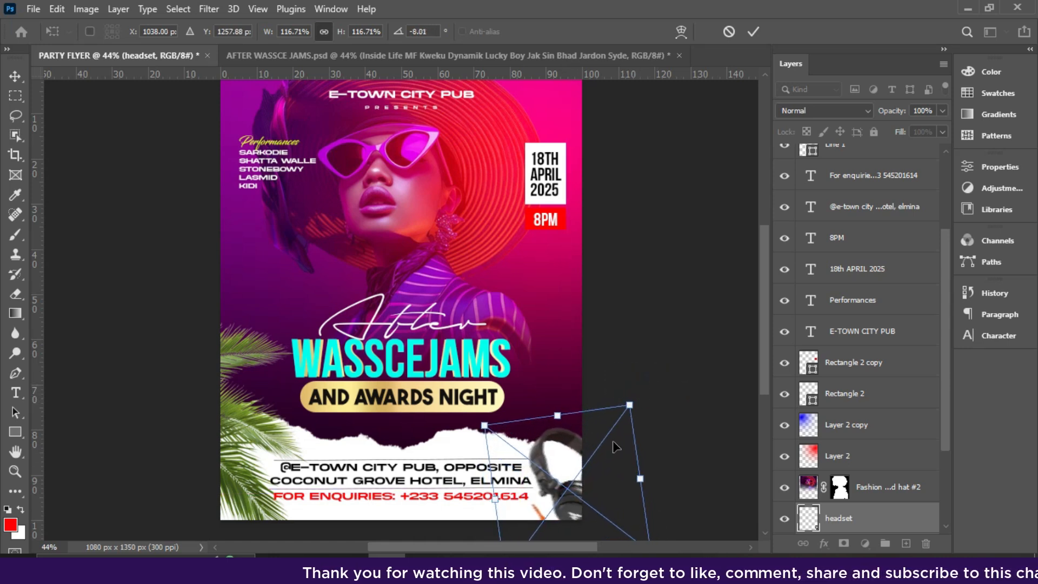
pyautogui.doubleClick(579, 471)
pyautogui.click(646, 392)
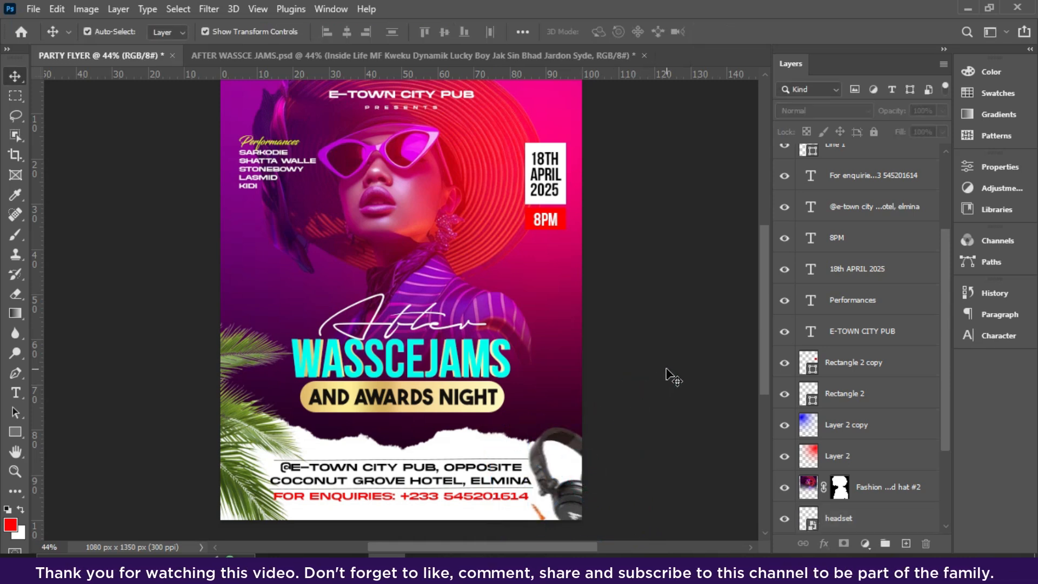
pyautogui.scroll(1, 666, 371)
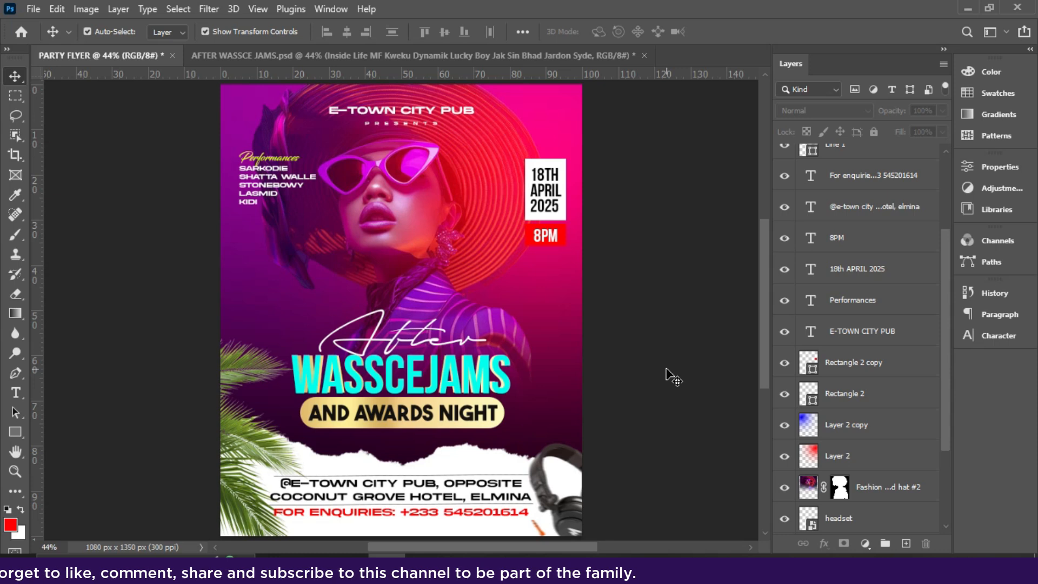
pyautogui.scroll(-3, 864, 433)
pyautogui.click(901, 490)
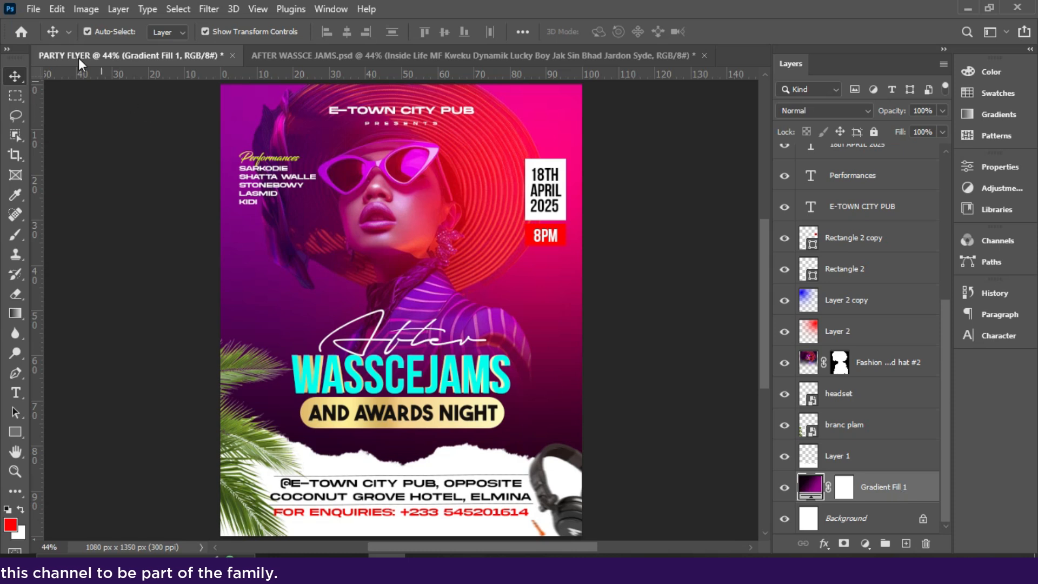
# - Export the flyer as a 1080×1350 JPG at Great quality
pyautogui.click(31, 15)
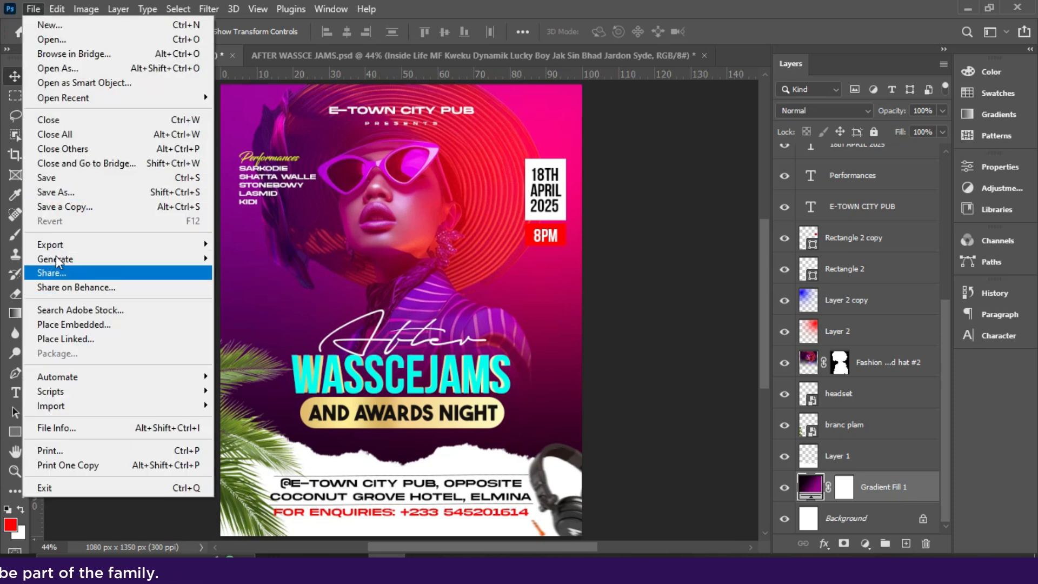
pyautogui.moveTo(62, 245)
pyautogui.click(275, 262)
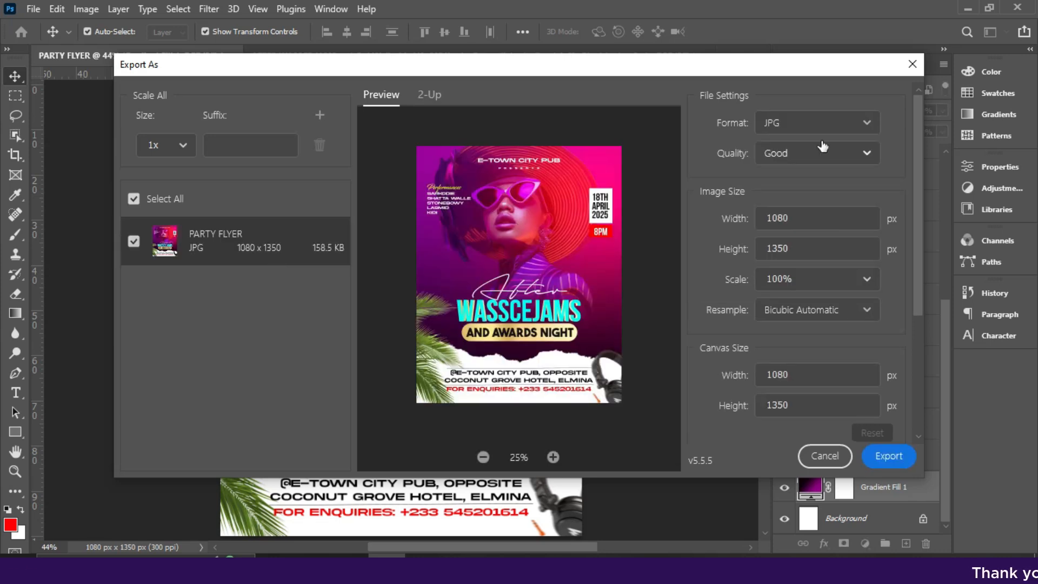
pyautogui.click(798, 130)
pyautogui.click(767, 173)
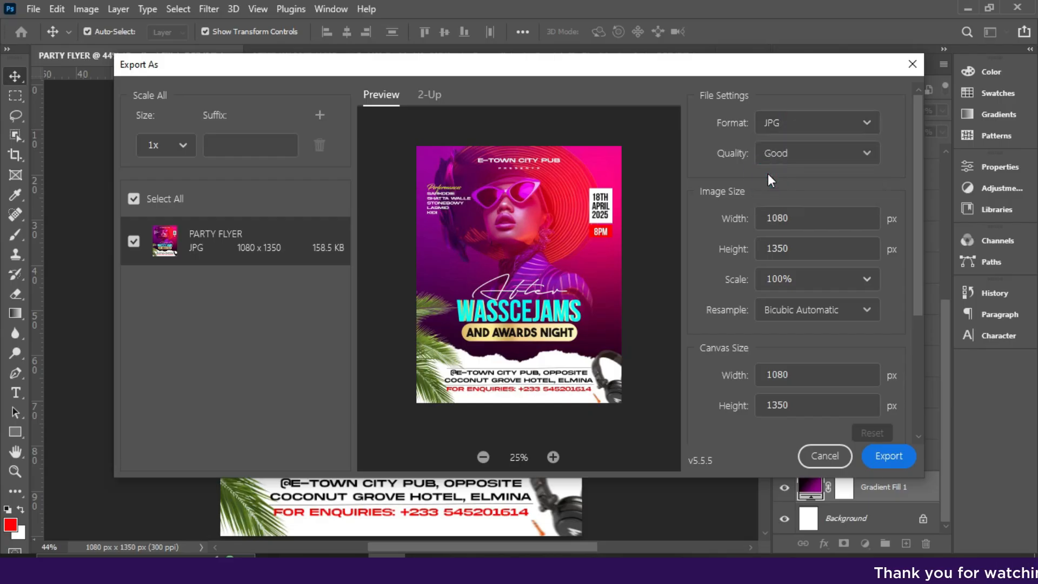
pyautogui.click(780, 160)
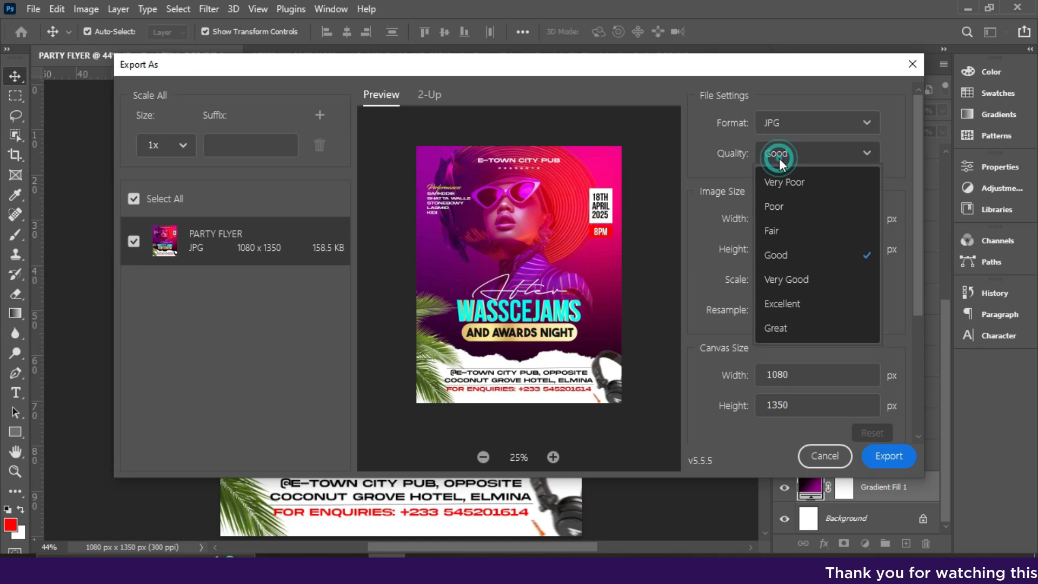
pyautogui.click(795, 334)
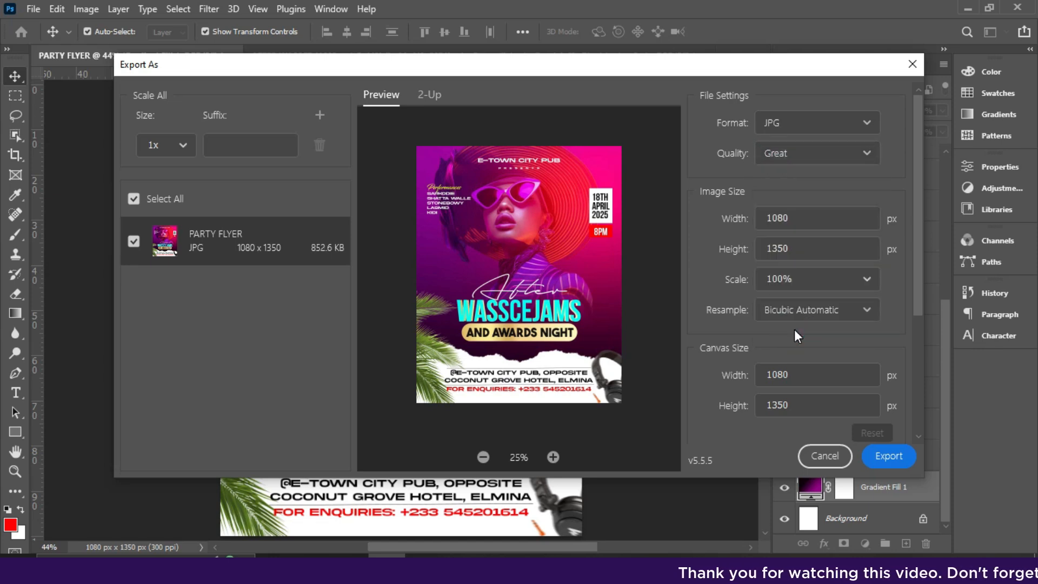
pyautogui.scroll(-4, 919, 305)
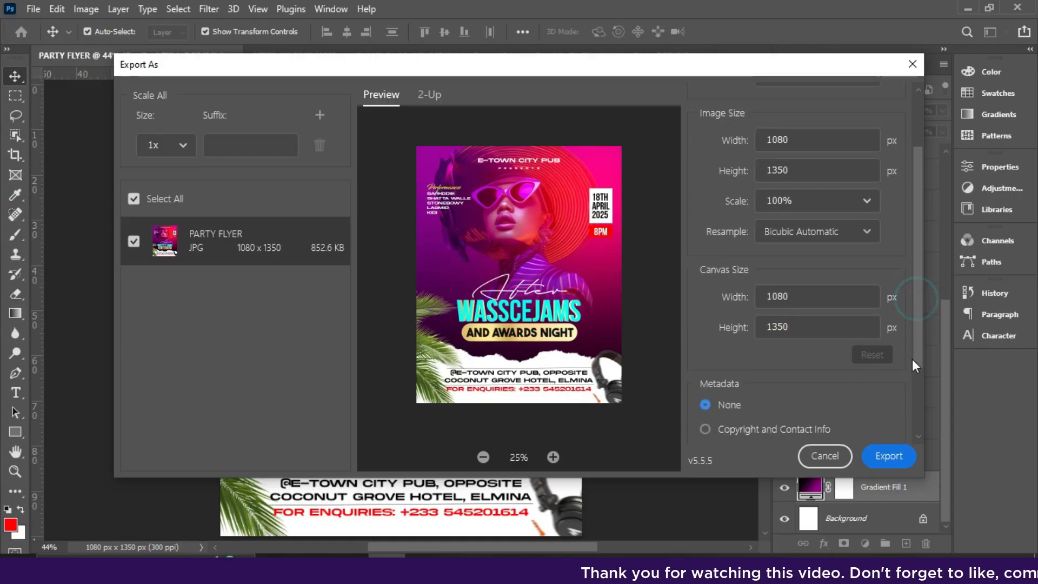
pyautogui.click(893, 457)
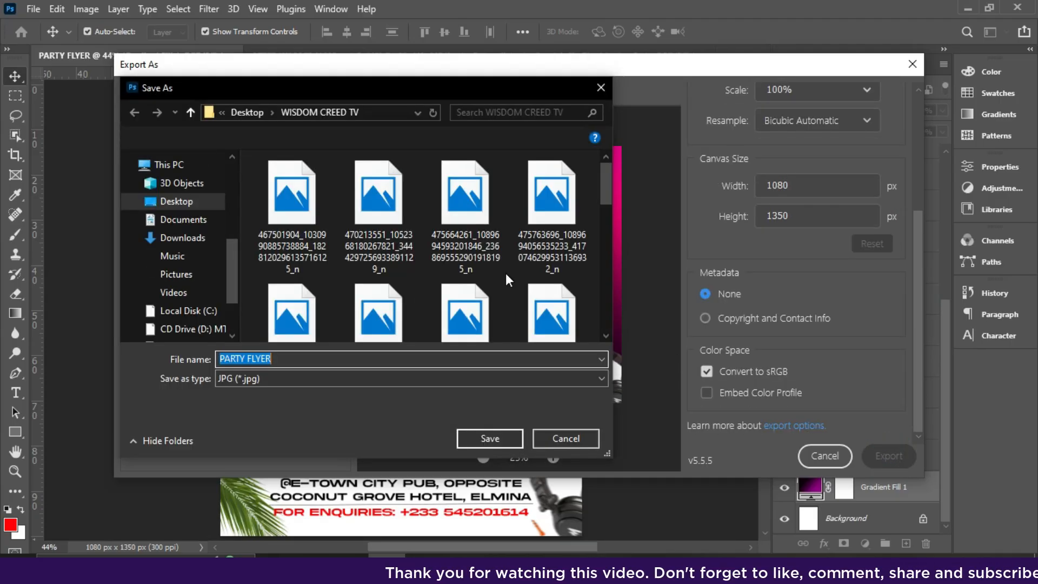
# - Save the export as PARTY FLYER and open it from the Desktop to check it
pyautogui.click(482, 439)
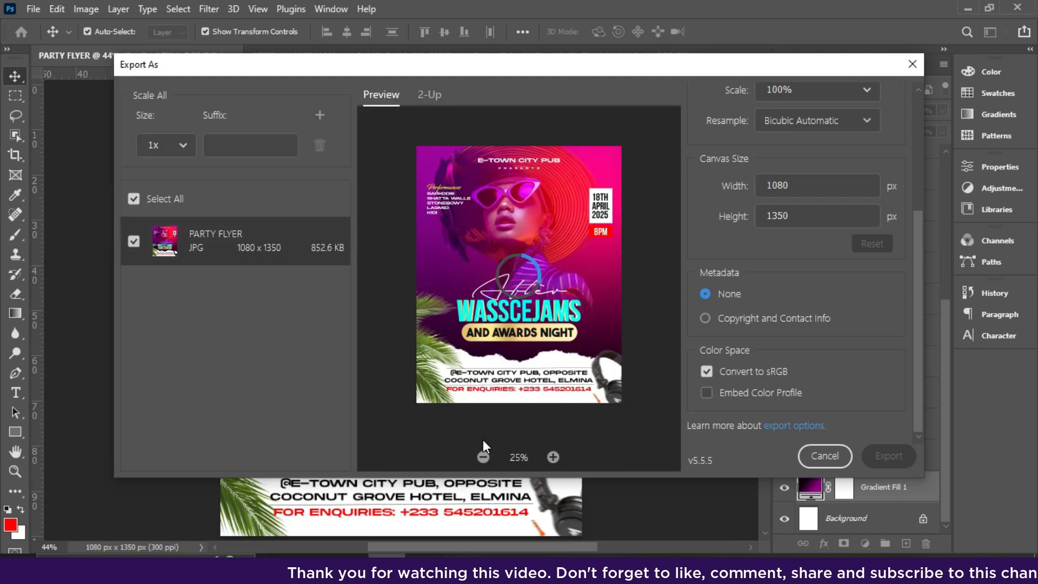
pyautogui.click(461, 569)
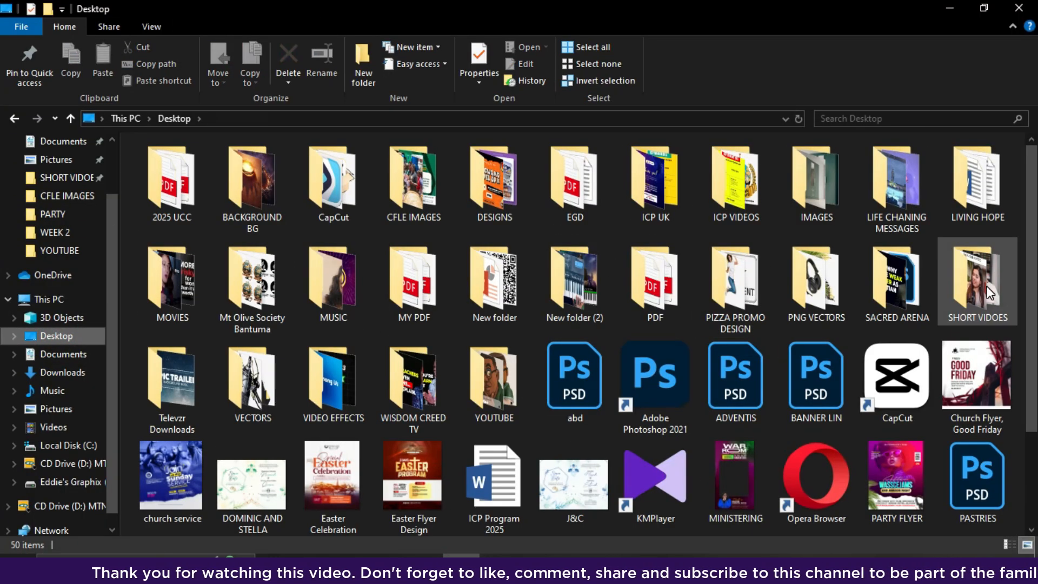
pyautogui.click(884, 477)
pyautogui.doubleClick(884, 478)
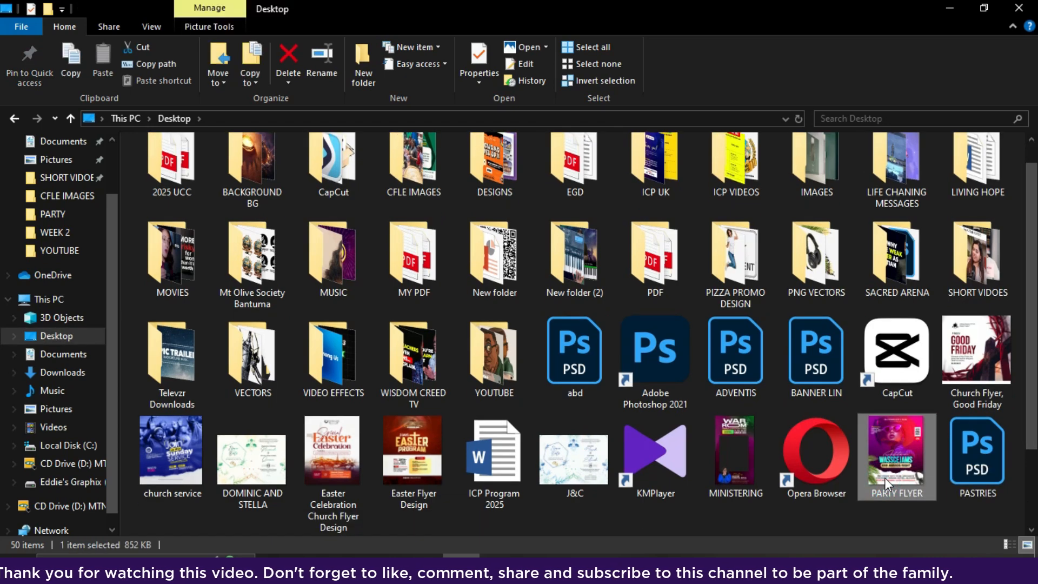